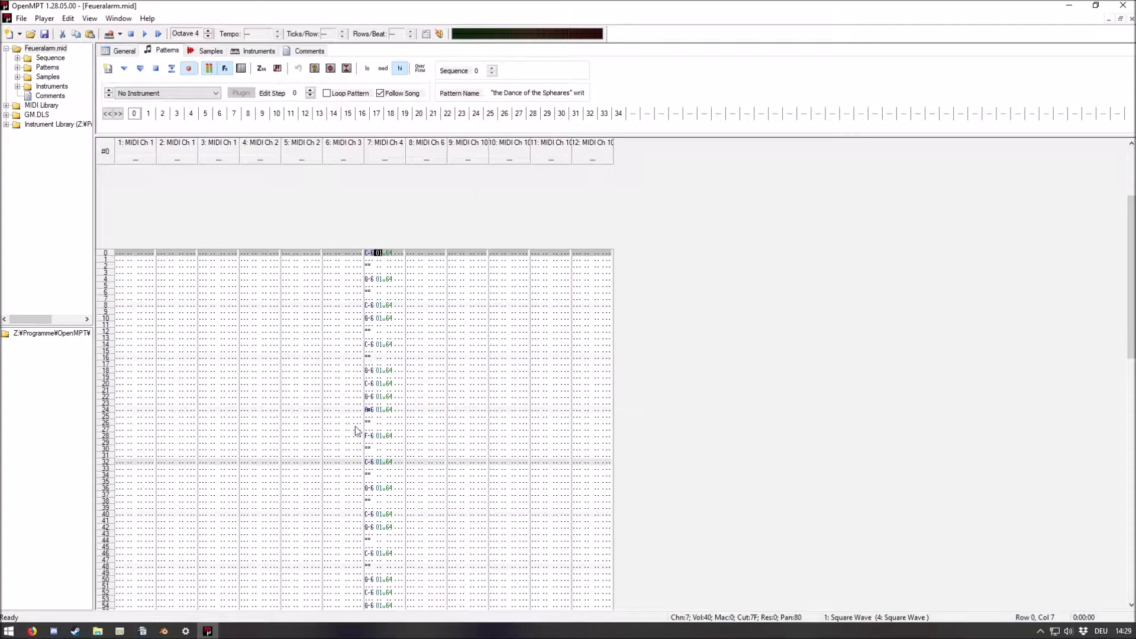
Browse through several patterns in the order list and open the pattern at position 18
scroll(357, 425, down, 4)
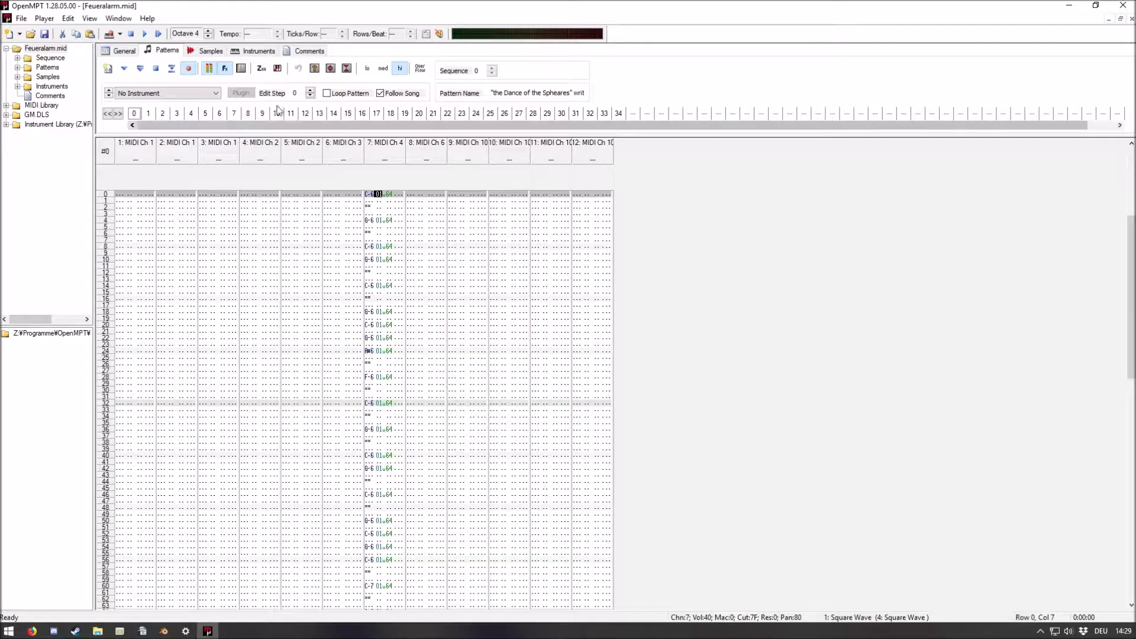
click(161, 116)
click(205, 116)
click(219, 116)
click(277, 116)
click(319, 116)
click(391, 116)
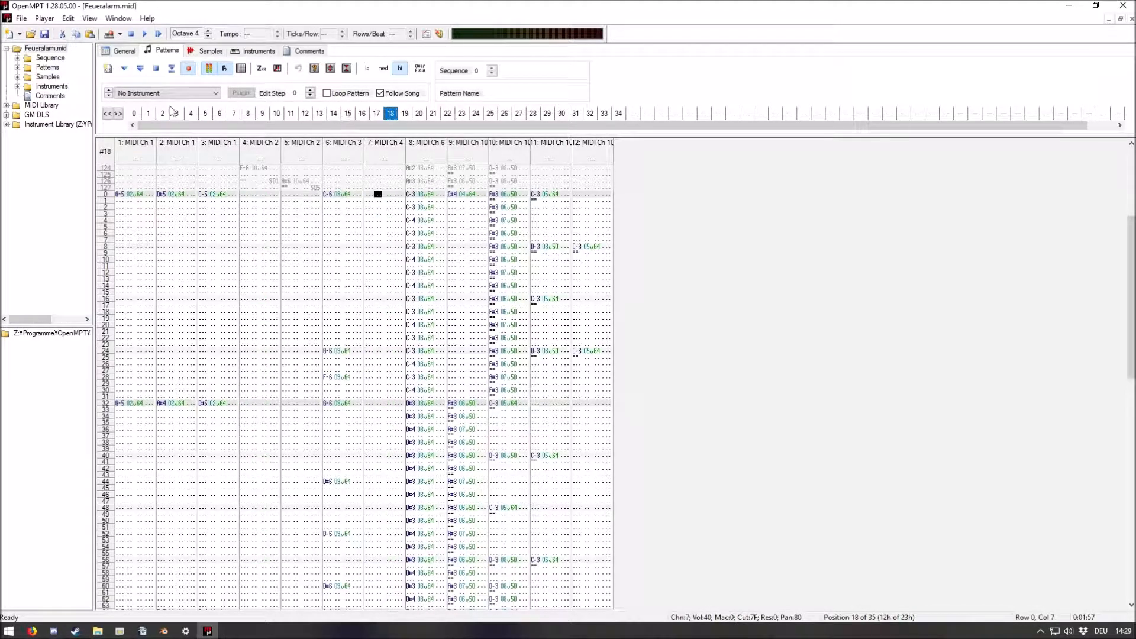
Examine the channel contents of pattern 18 from its first row down to its last row
drag(312, 194, 313, 360)
drag(335, 219, 342, 403)
drag(409, 207, 414, 442)
drag(509, 211, 524, 418)
scroll(247, 312, down, 20)
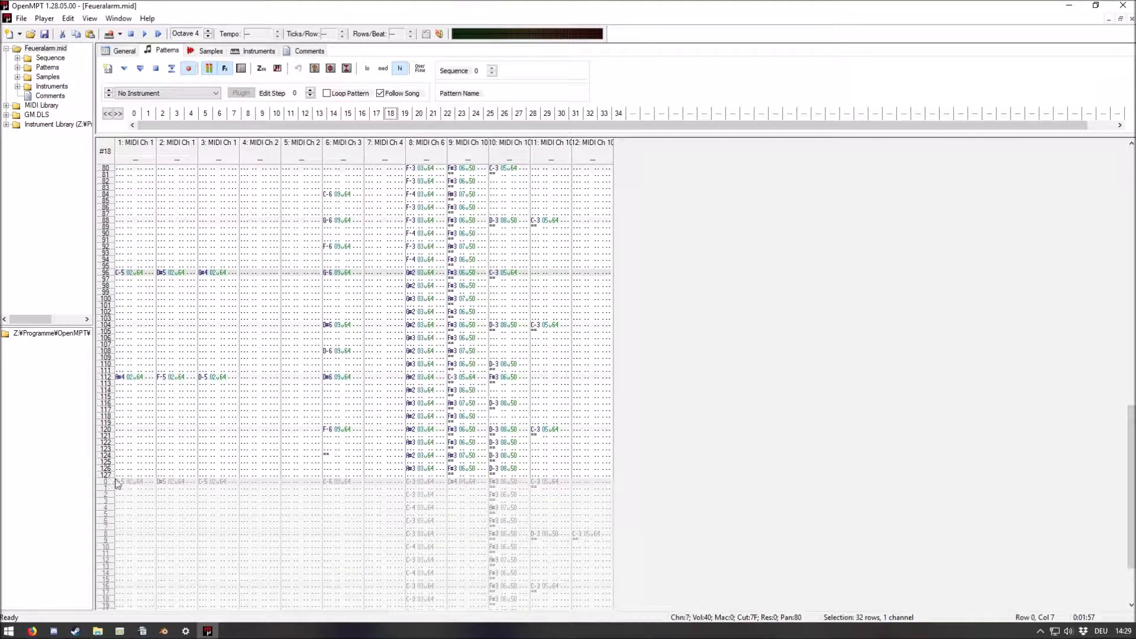
scroll(201, 454, up, 13)
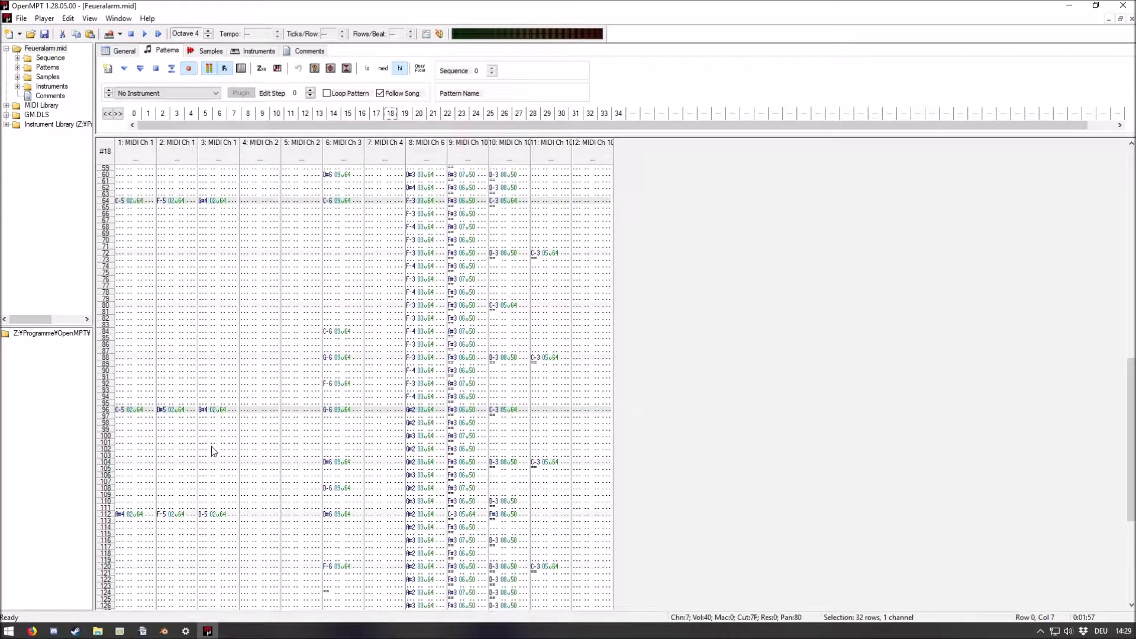
Return to pattern 0 and play the song from there in short bursts, stopping playback each time
click(134, 113)
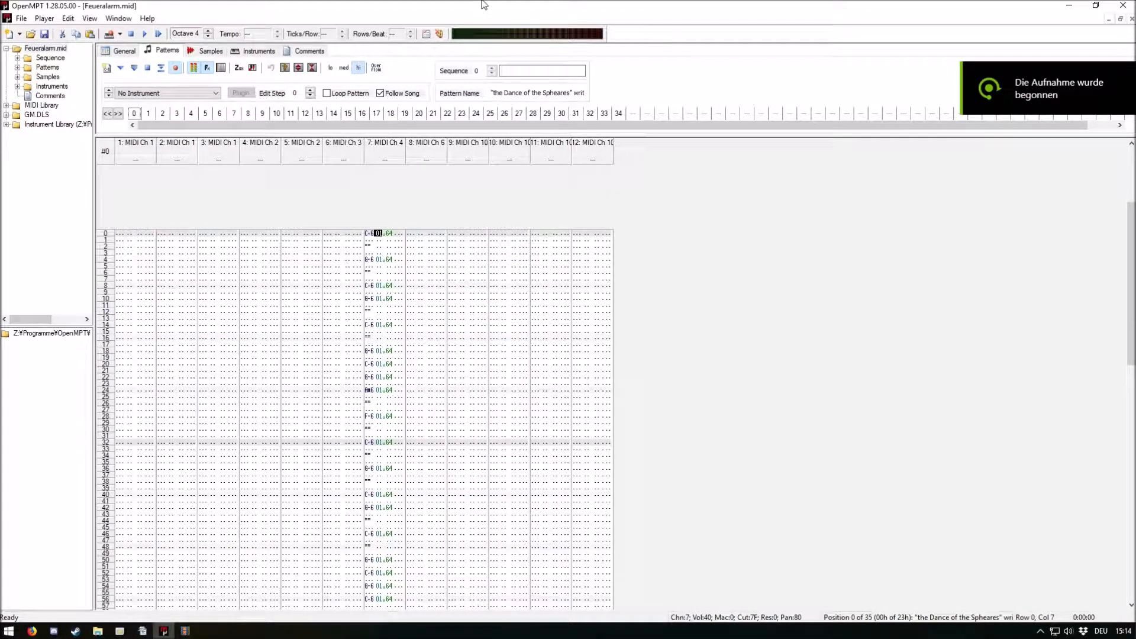
key(F5)
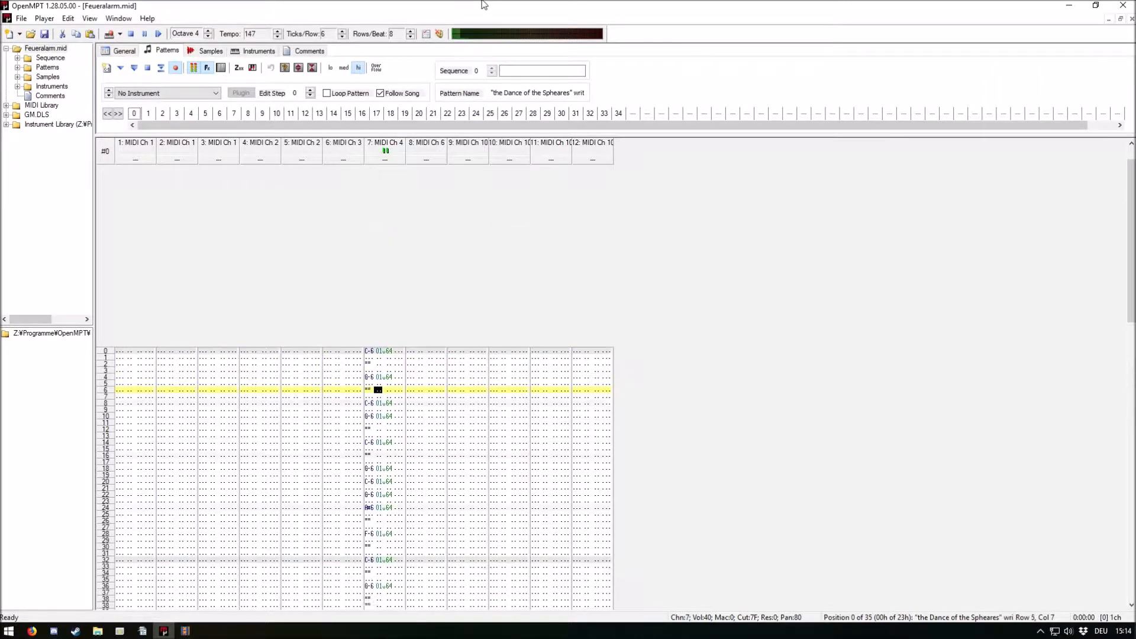
key(F8)
key(F5)
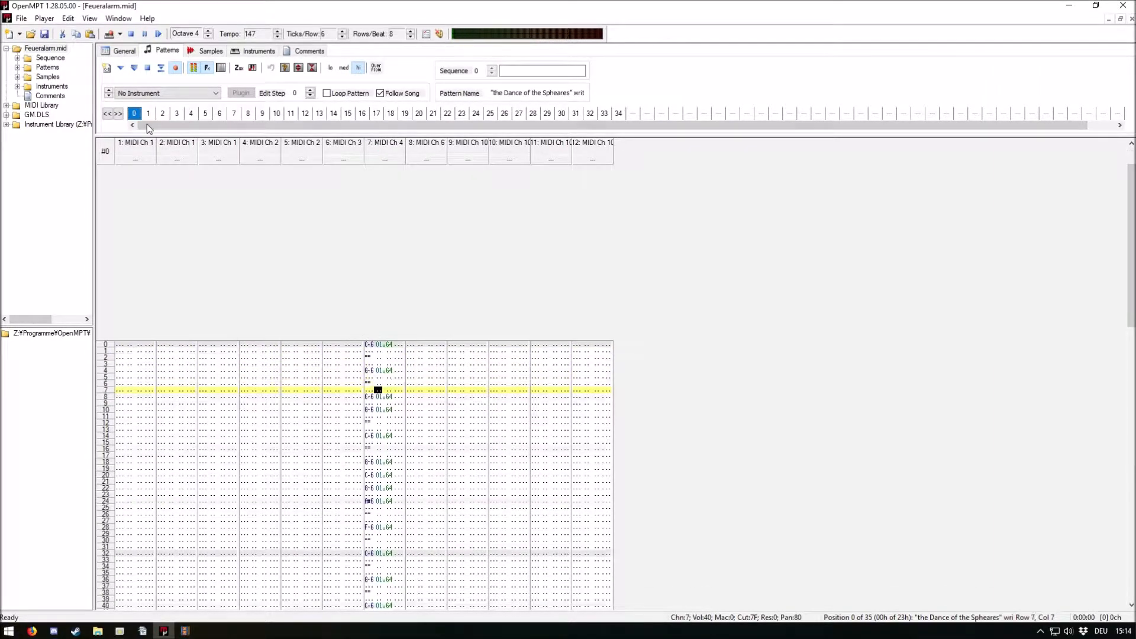
click(134, 113)
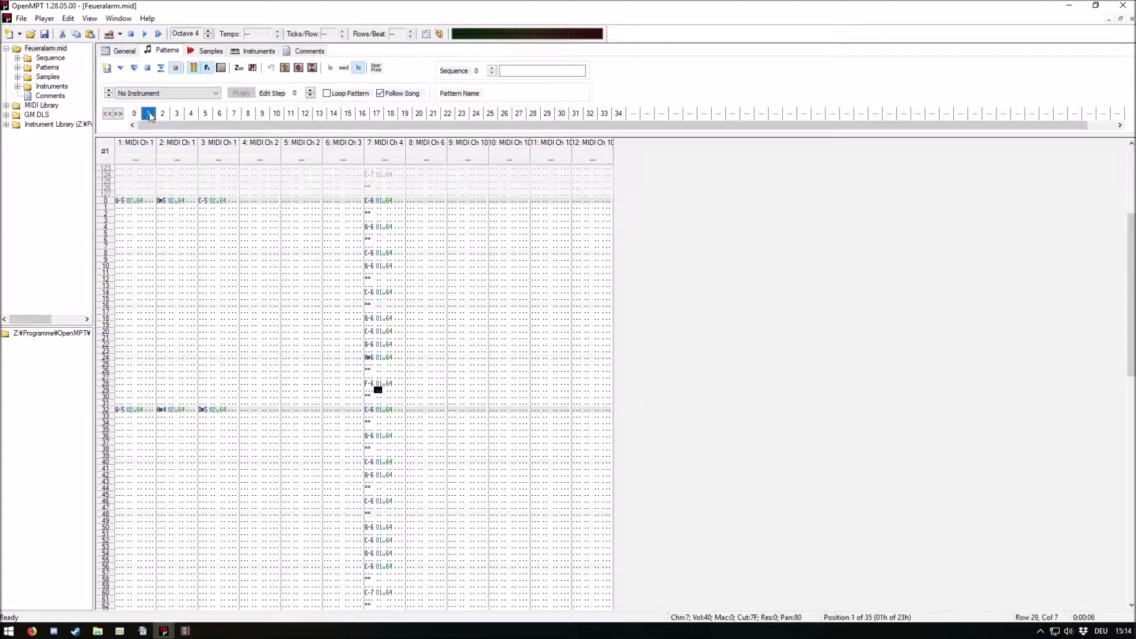
key(F5)
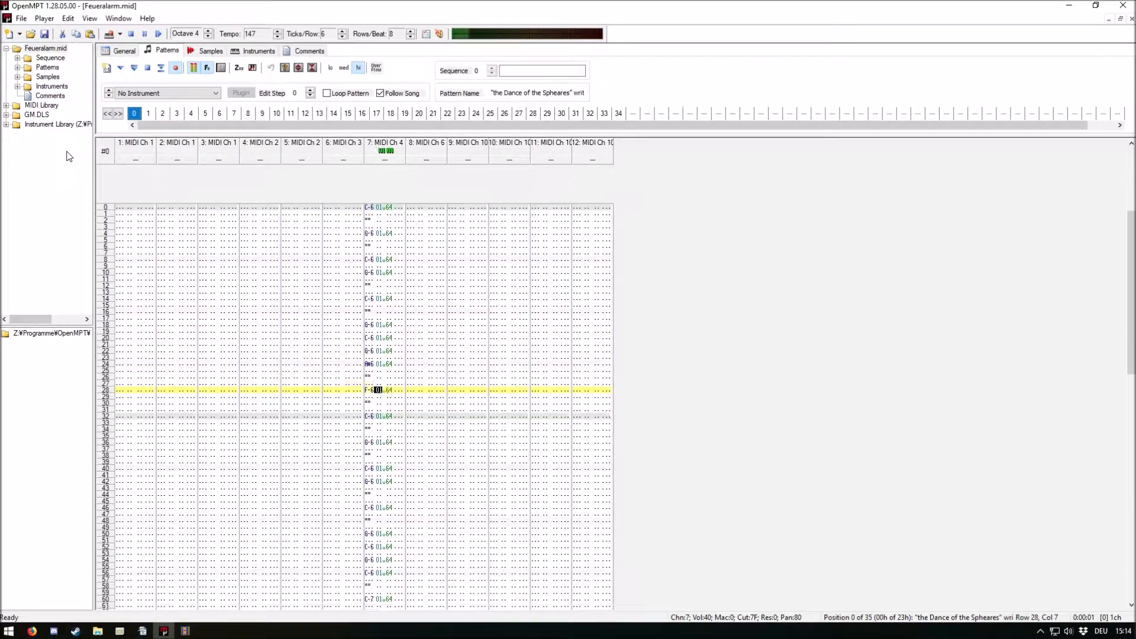
key(F8)
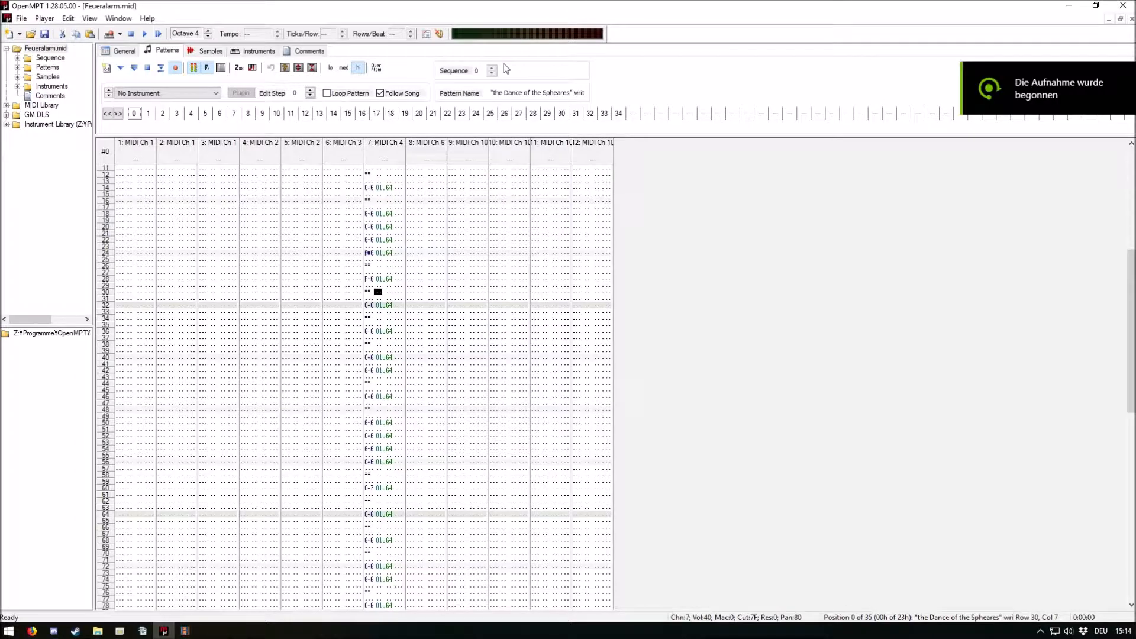
Open pattern 11 and play twice from row 32 in channel 7, stopping after each brief playback
click(293, 115)
click(379, 306)
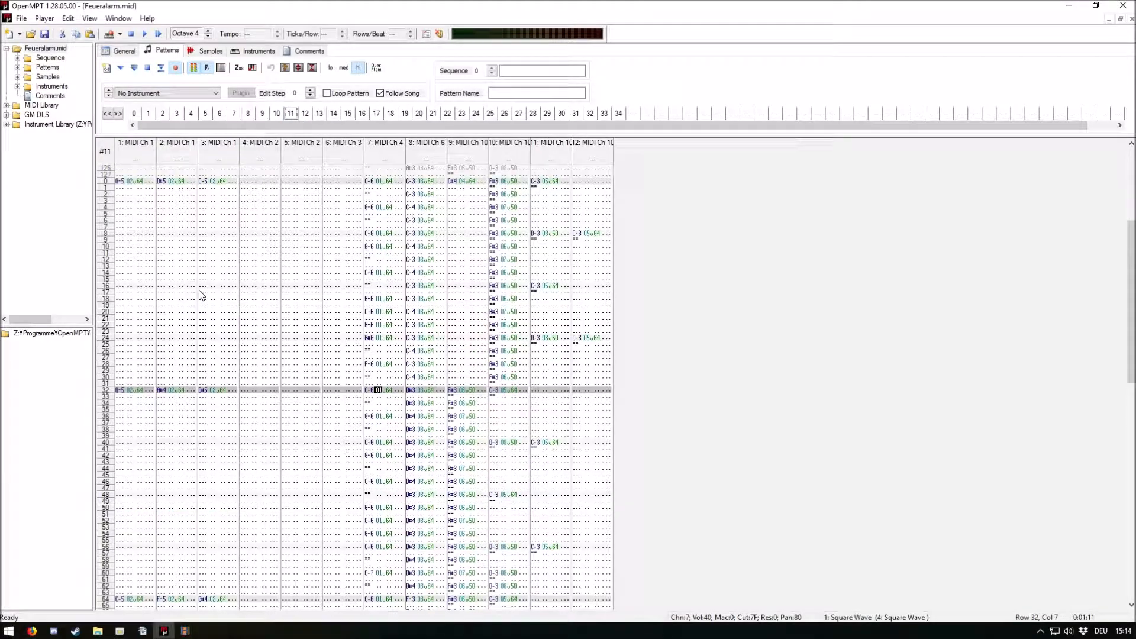
key(F5)
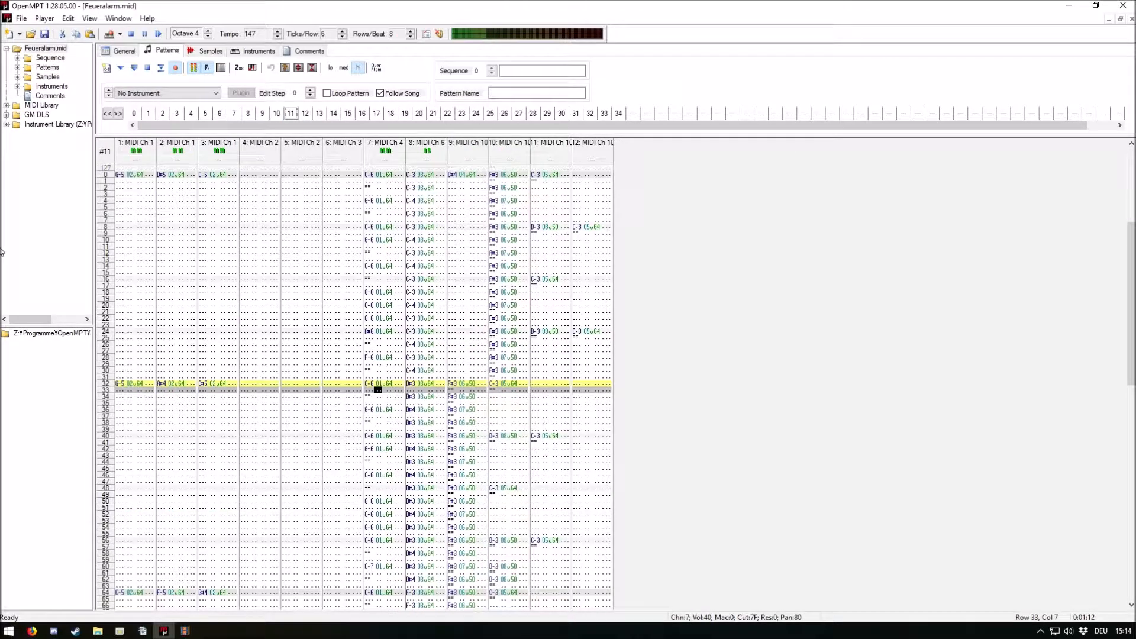
key(F8)
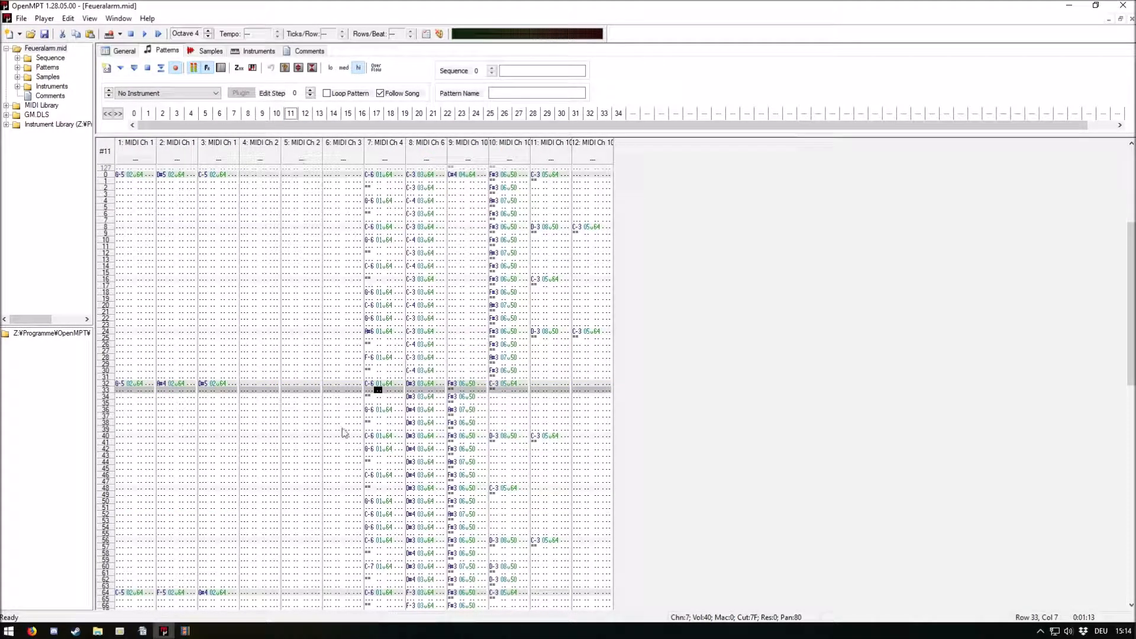
click(378, 383)
key(F5)
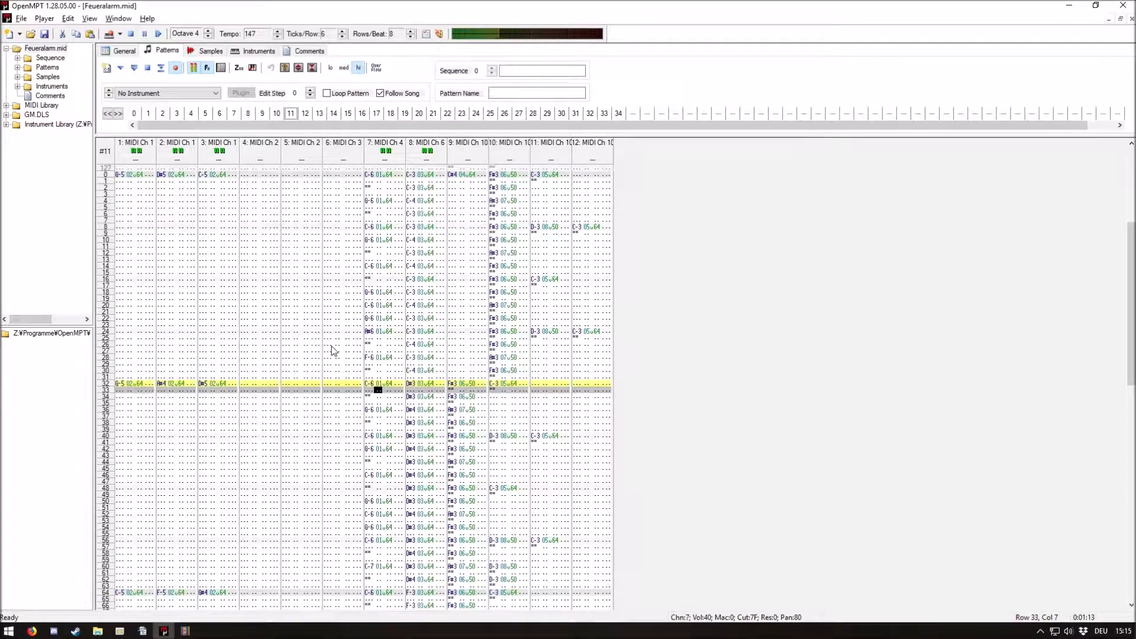
key(F8)
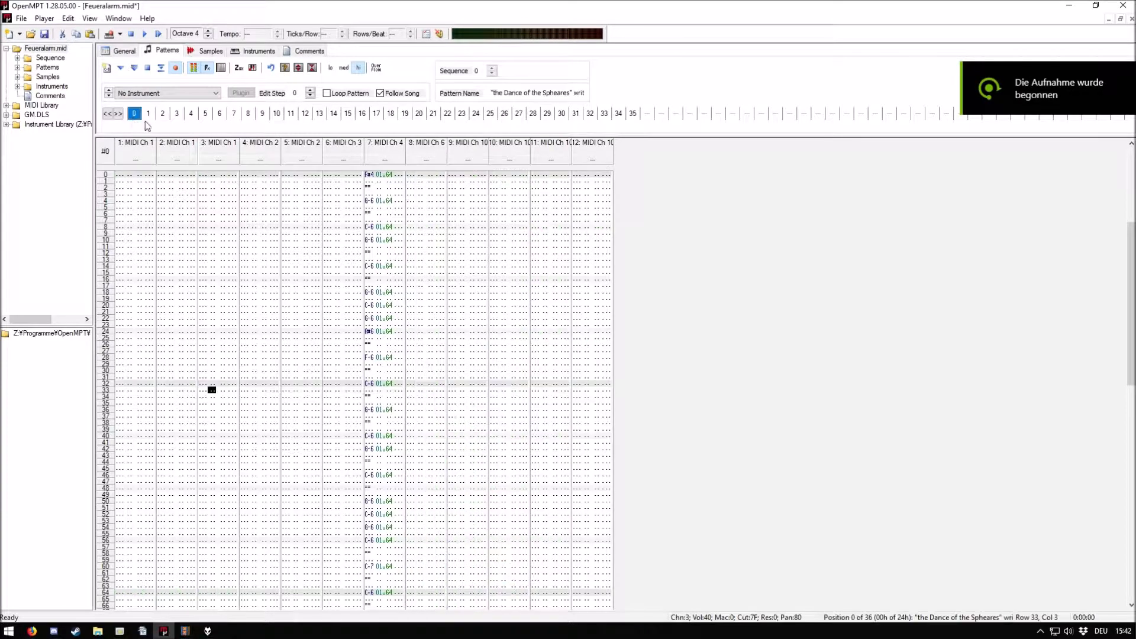
Try the note C#6 at row 0 of channel 7 in pattern 0 and play it briefly
click(378, 234)
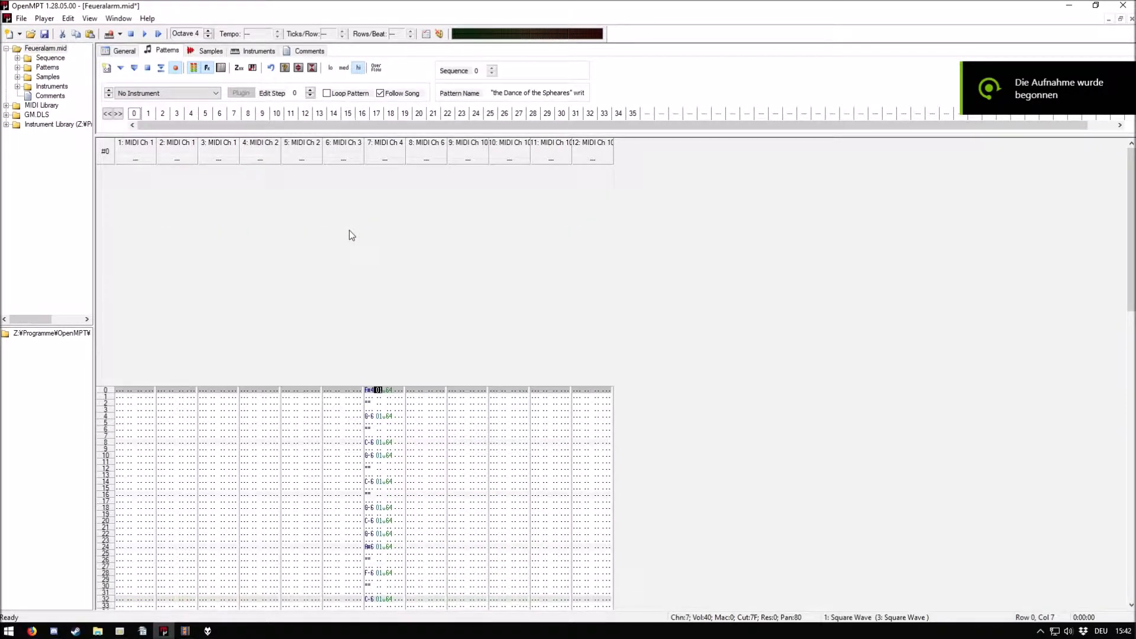
key(Left)
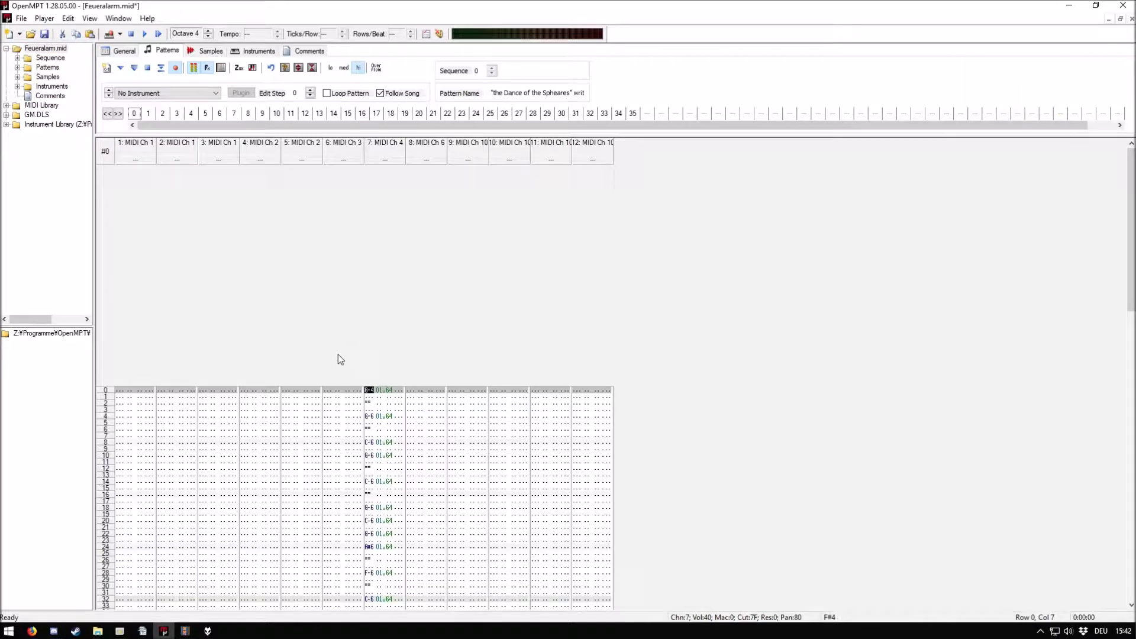
key(d)
key(F5)
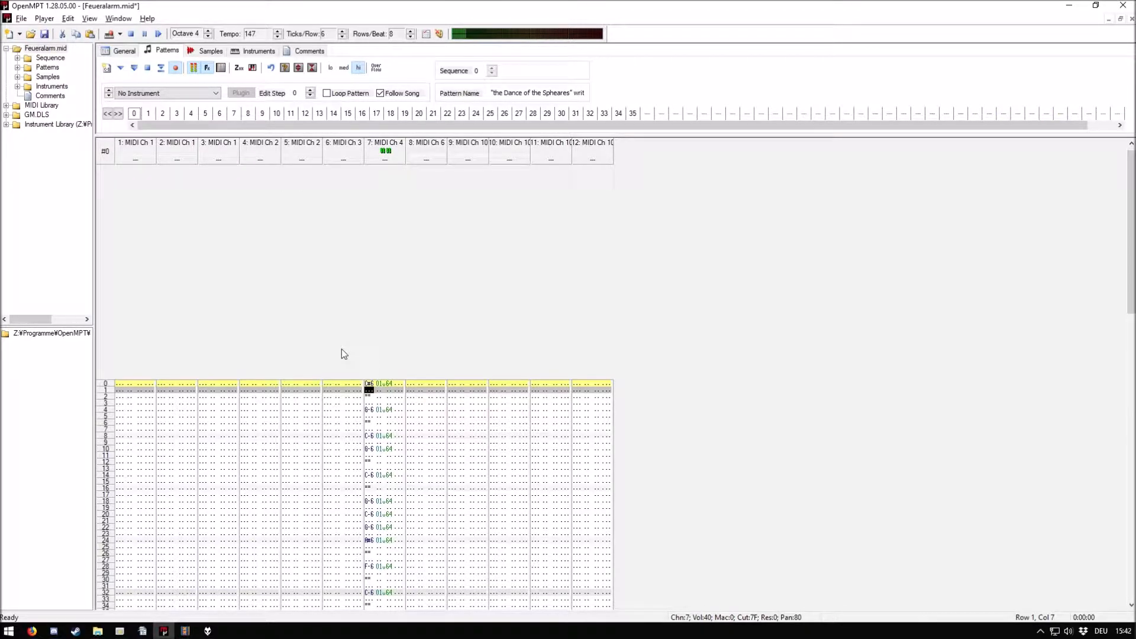
key(F8)
Audition the note A-2 at row 0 of channel 7 and replace it with C-6
click(370, 378)
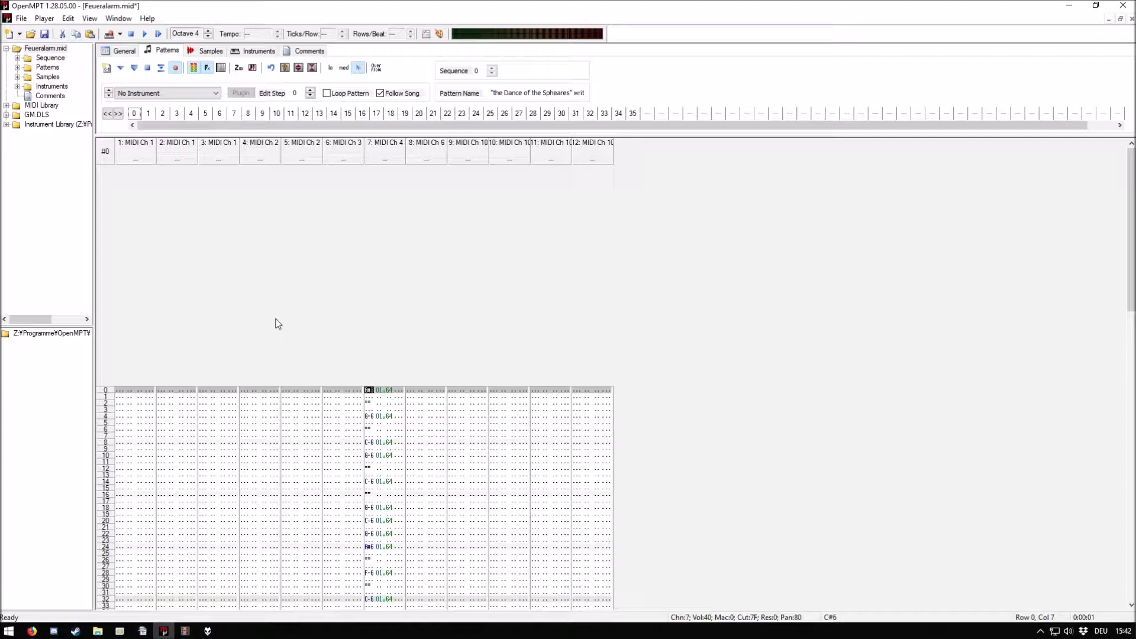
key(F5)
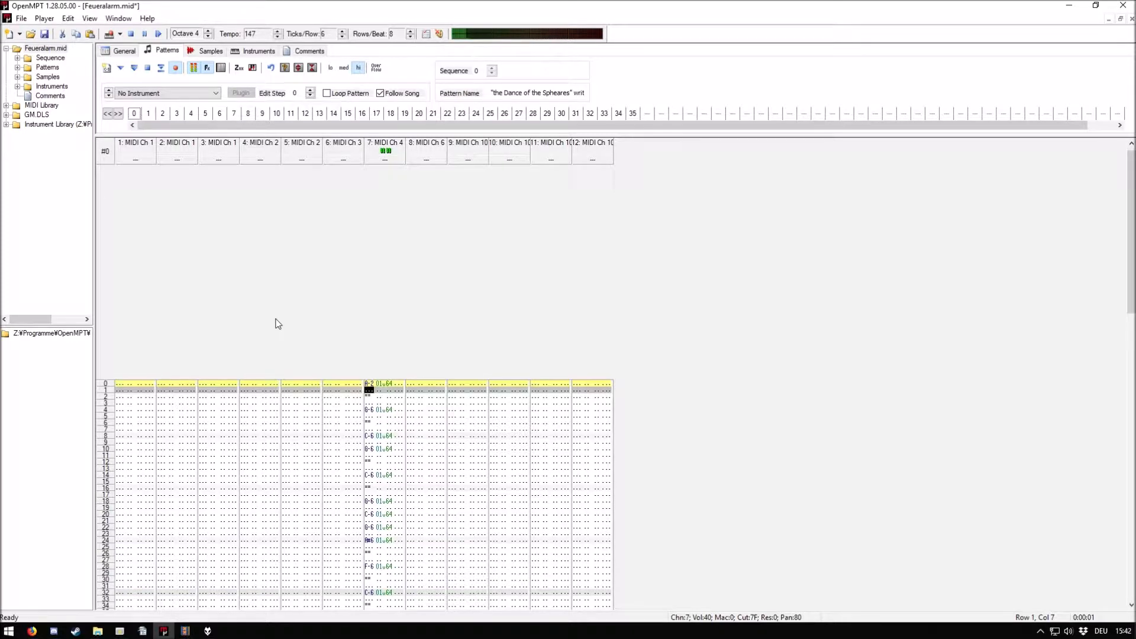
key(F8)
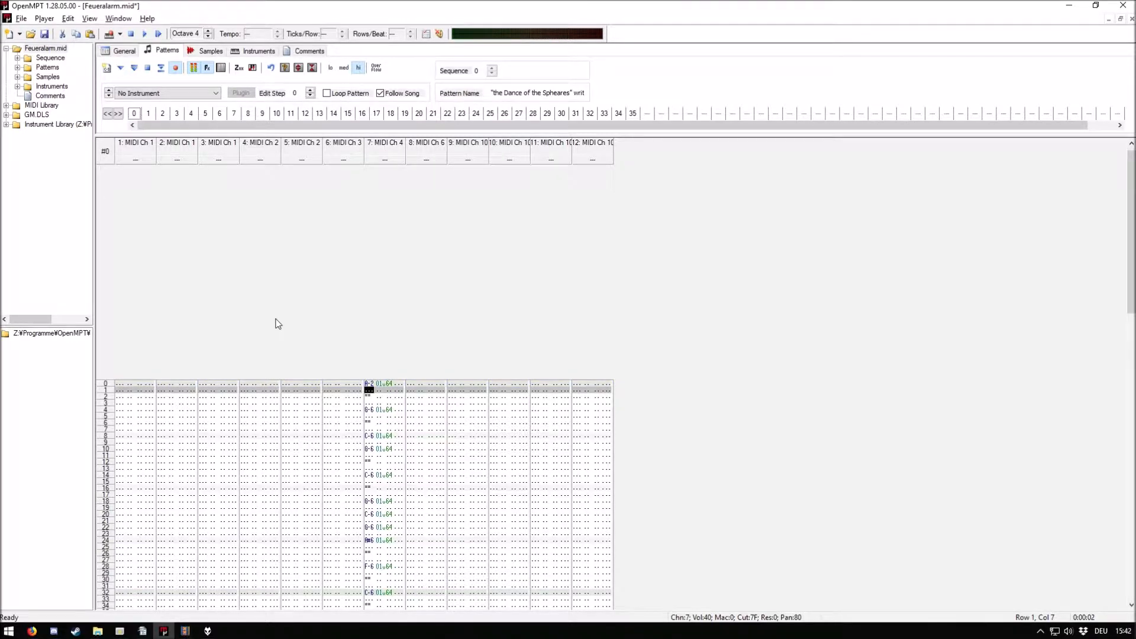
key(Up)
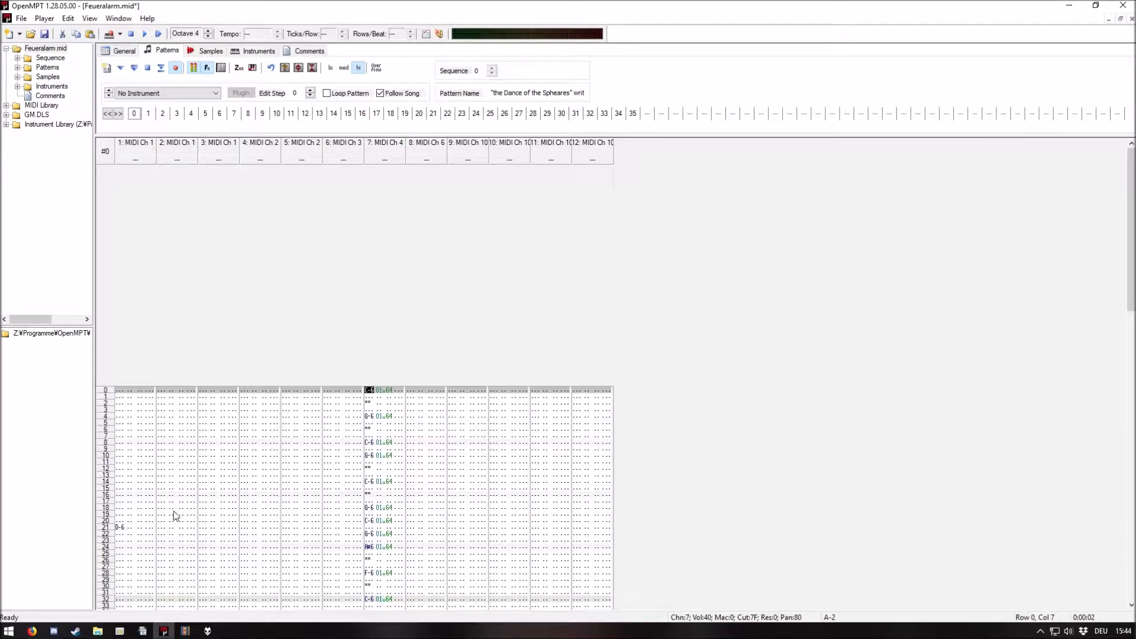
Clear the stray D-6 note from channel 1 and select rows 4 to 23 of channel 7
drag(138, 540, 117, 509)
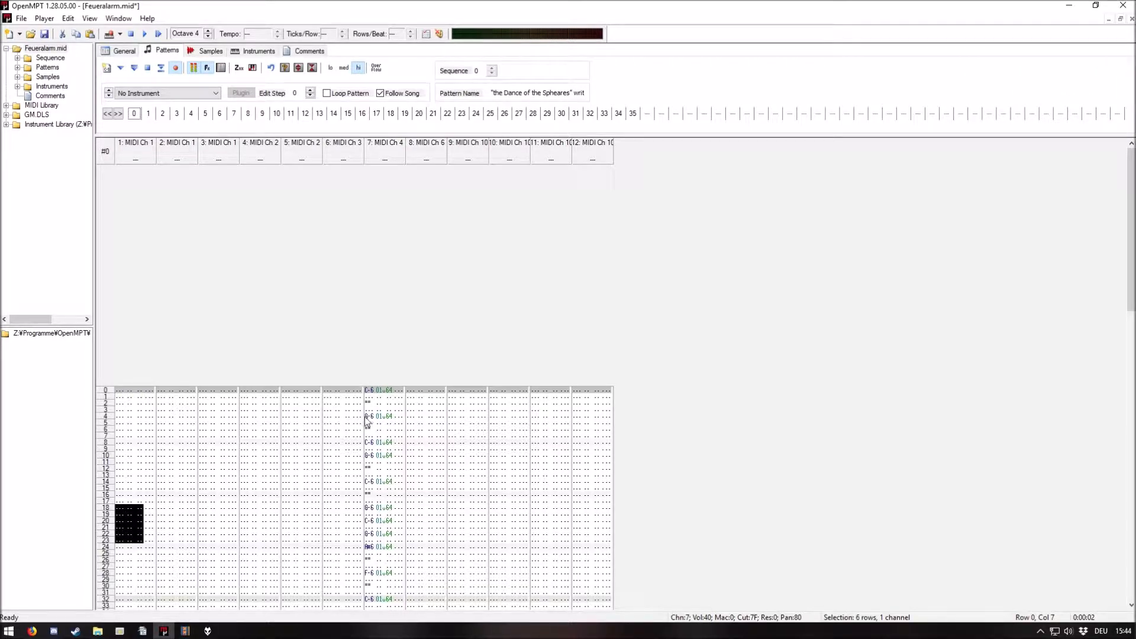
drag(366, 416, 410, 541)
drag(382, 425, 379, 397)
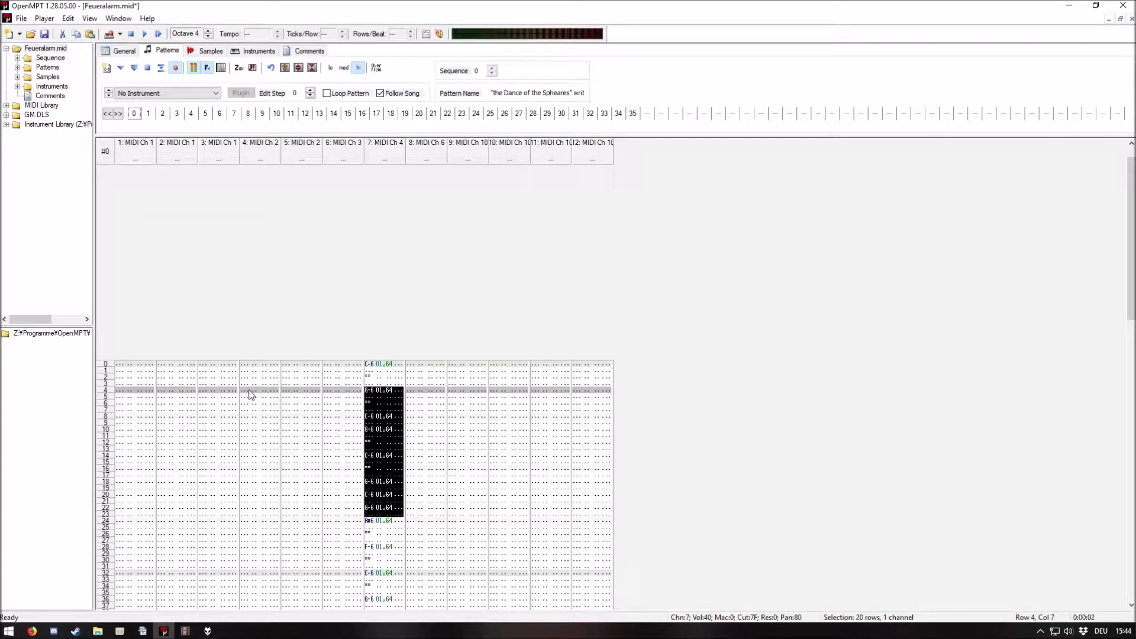
key(alt+Tab)
key(ctrl+f)
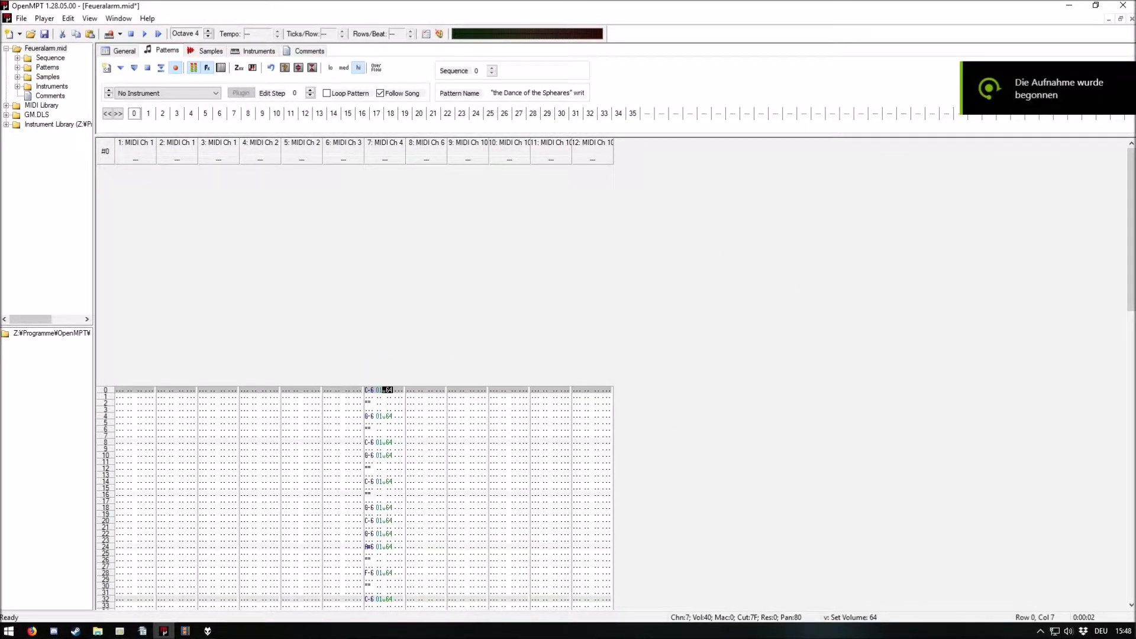
key(alt+Tab)
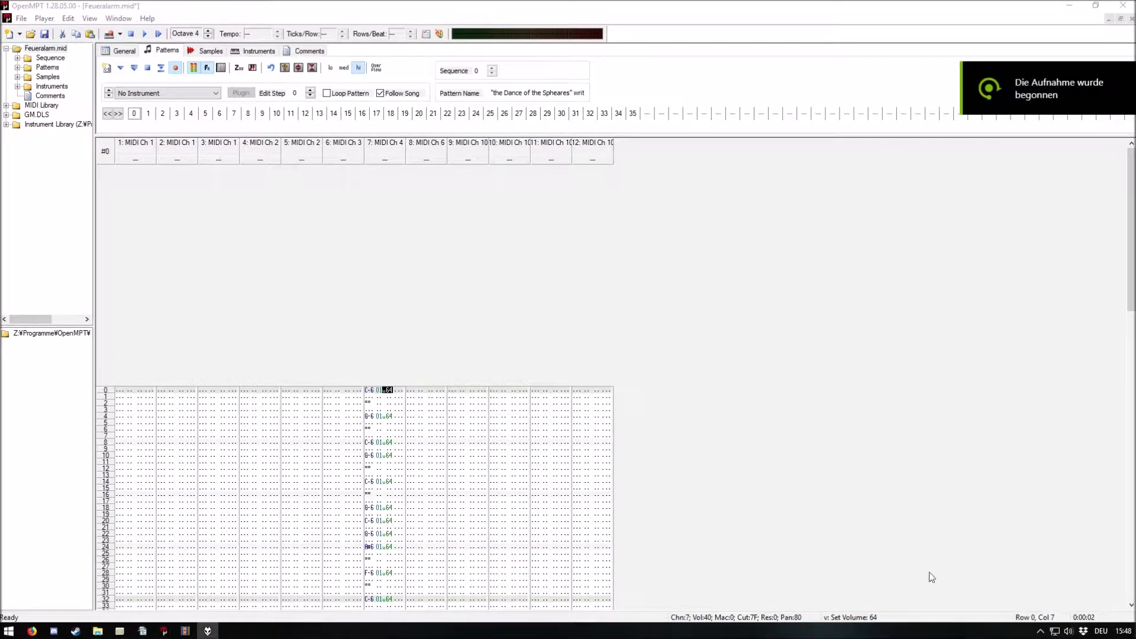
Open the keyboard shortcut setup and search the commands for "play"
click(89, 18)
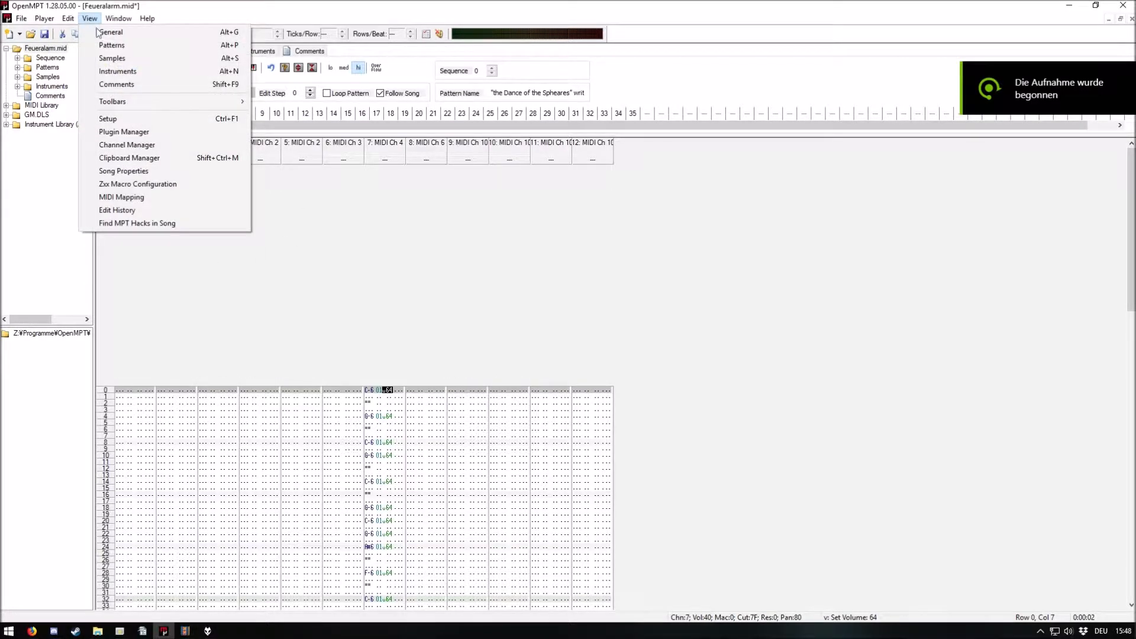
click(118, 117)
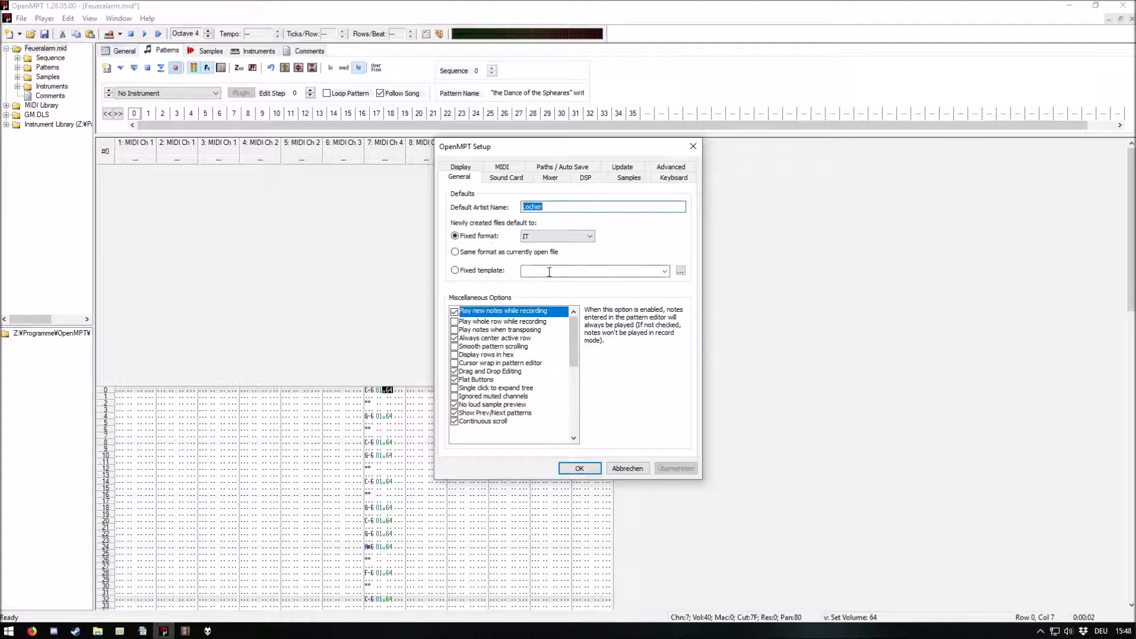
click(687, 180)
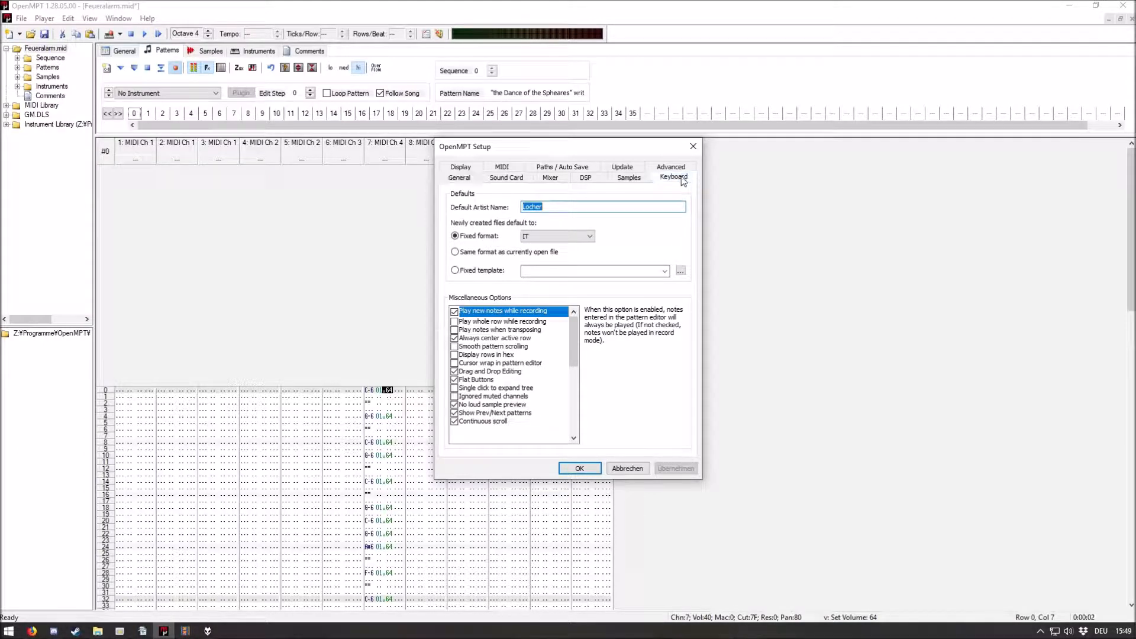
click(493, 444)
text(play)
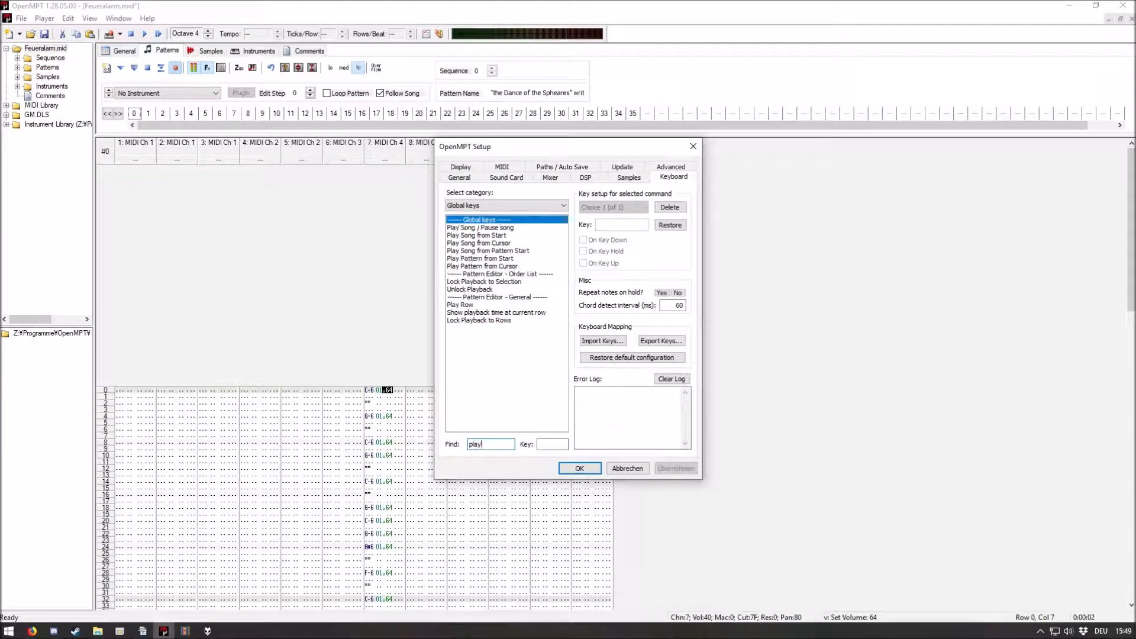
Look up the keys assigned to the Play Song / Pause song and Play Row commands
click(488, 228)
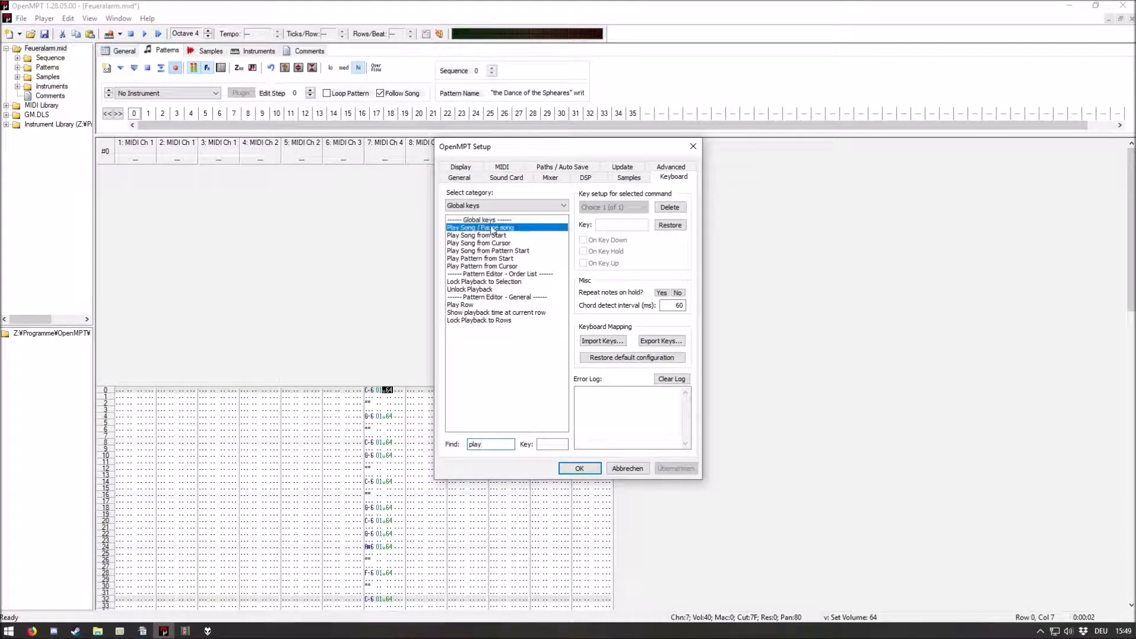
click(622, 226)
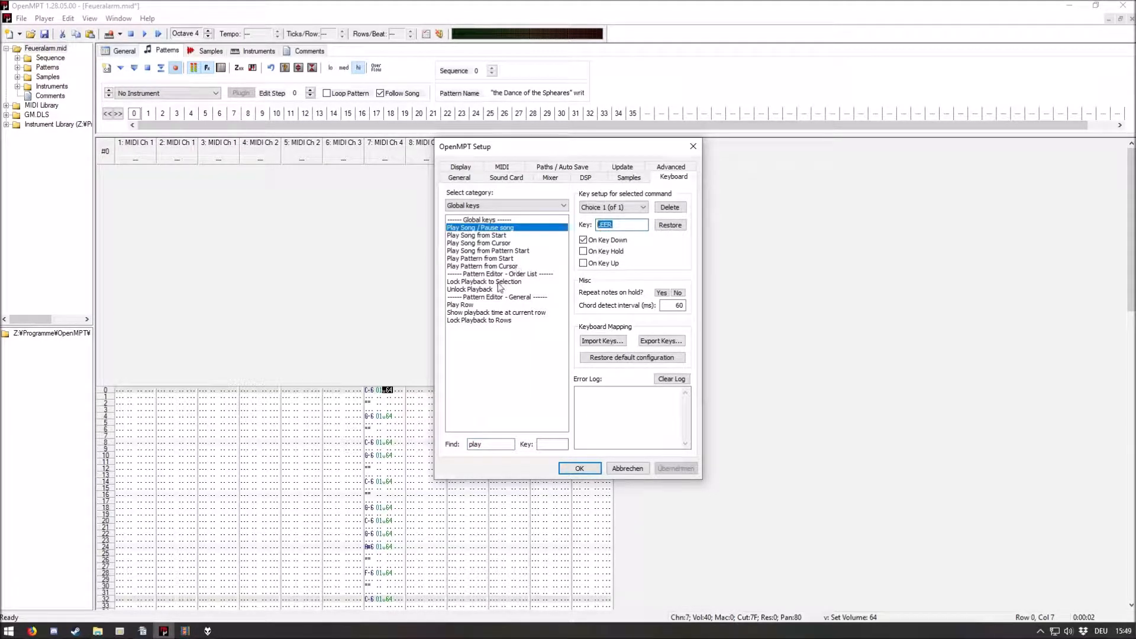
click(472, 305)
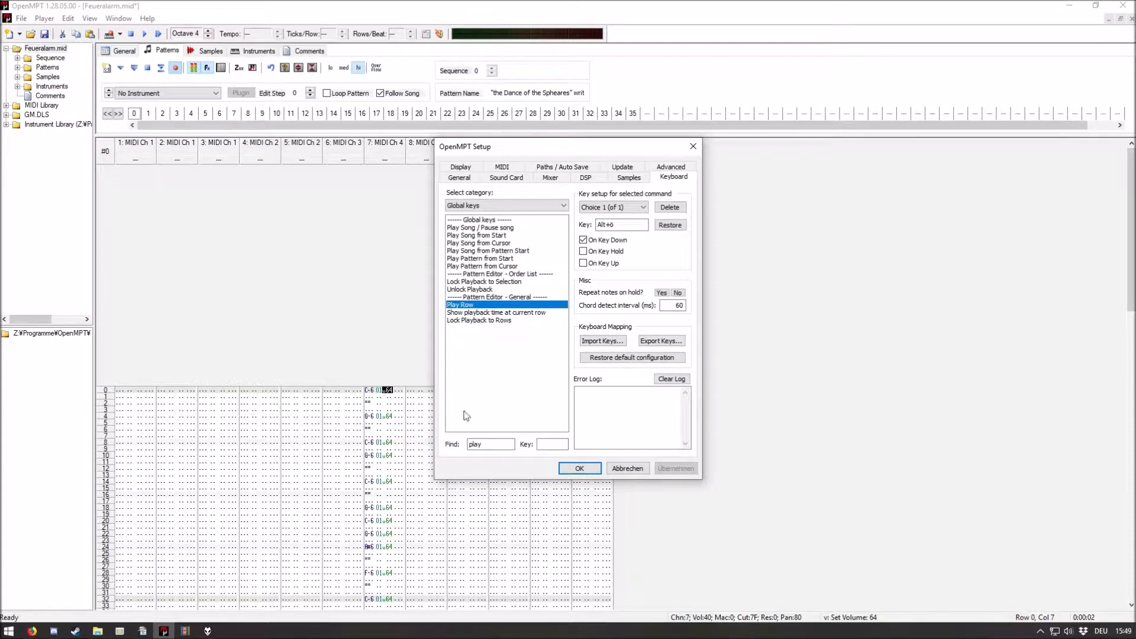
Search the commands for "pause" and look up the key assigned to Pause Song
double_click(485, 444)
text(pause)
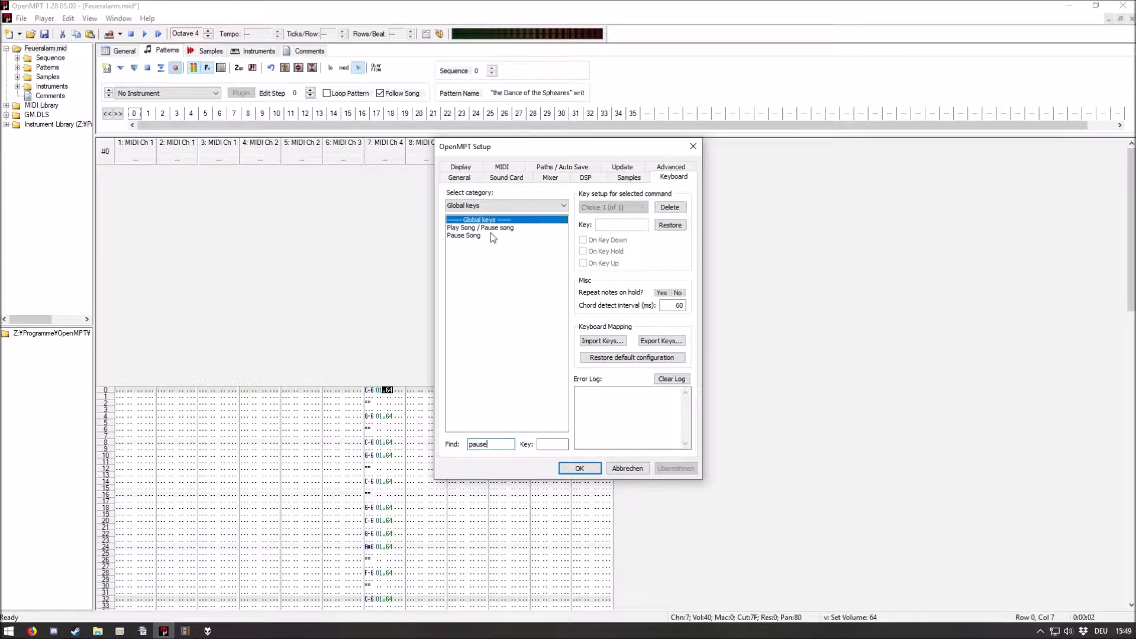
click(473, 236)
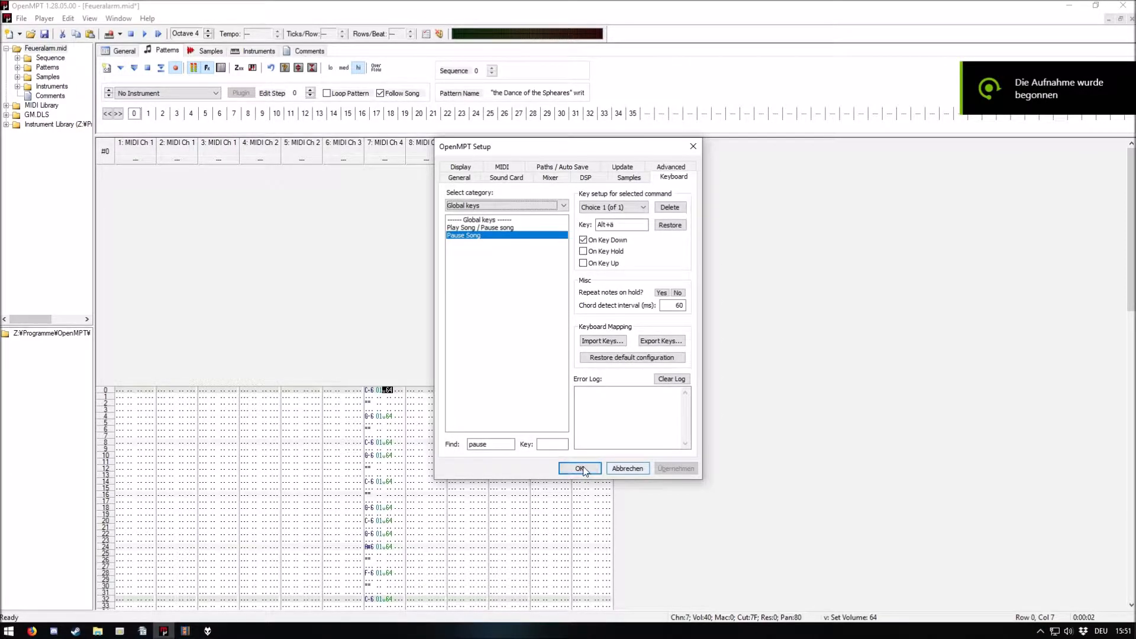
Close the keyboard setup and play the song from row 0 of channel 7, stopping it in pattern 2
click(581, 469)
click(373, 392)
key(F5)
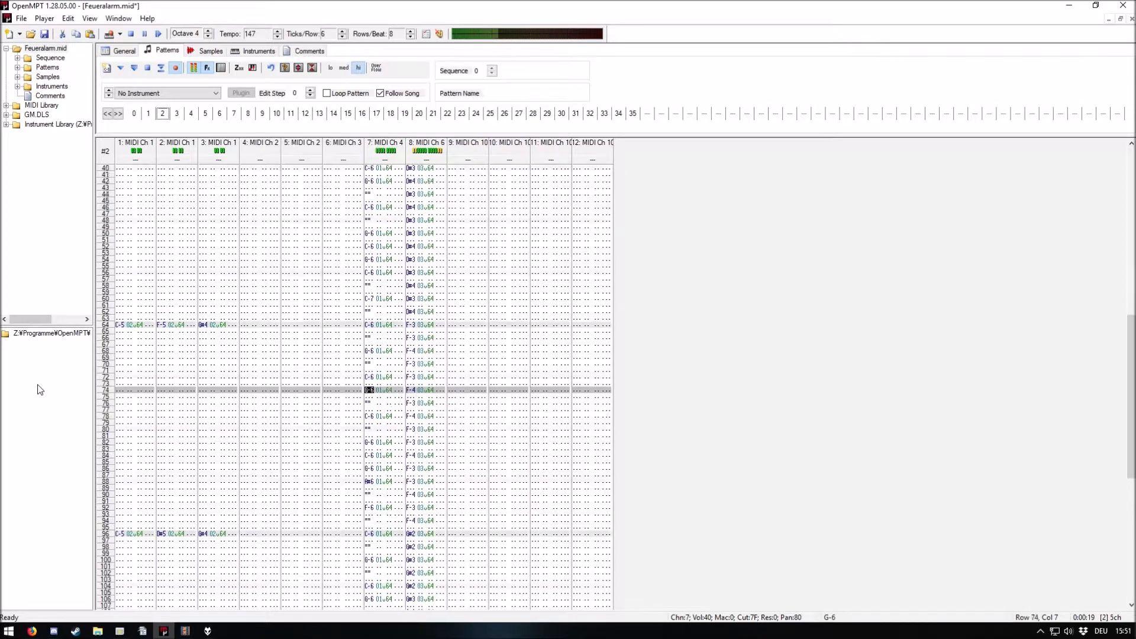
key(F8)
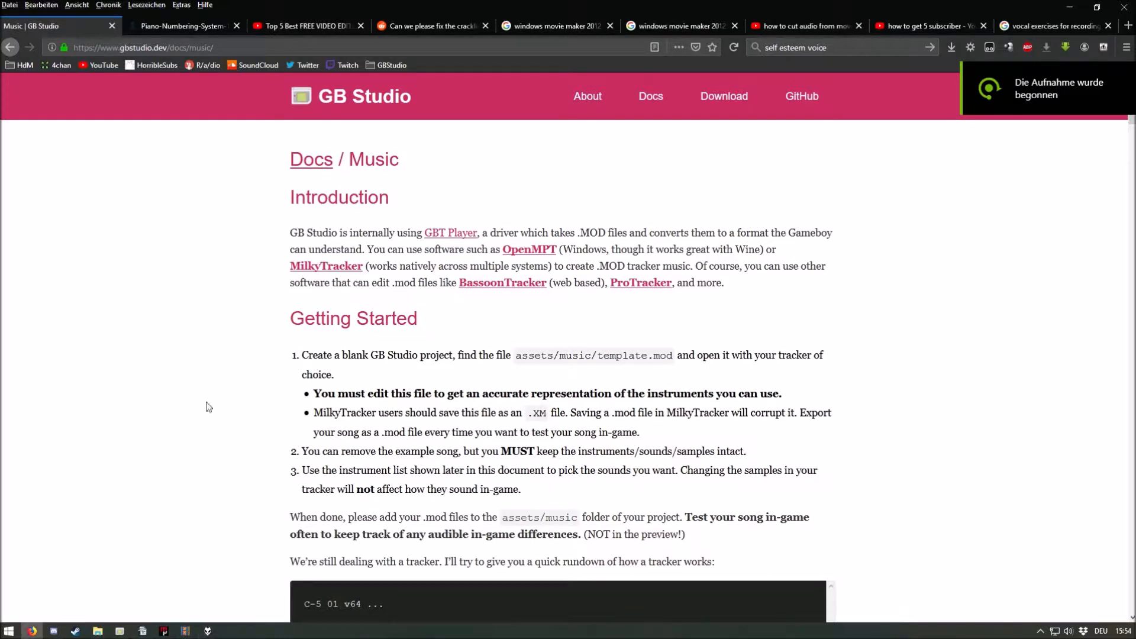
Read the tracker rundown and the Important Limitations section in the GB Studio music documentation in the browser
scroll(162, 397, down, 5)
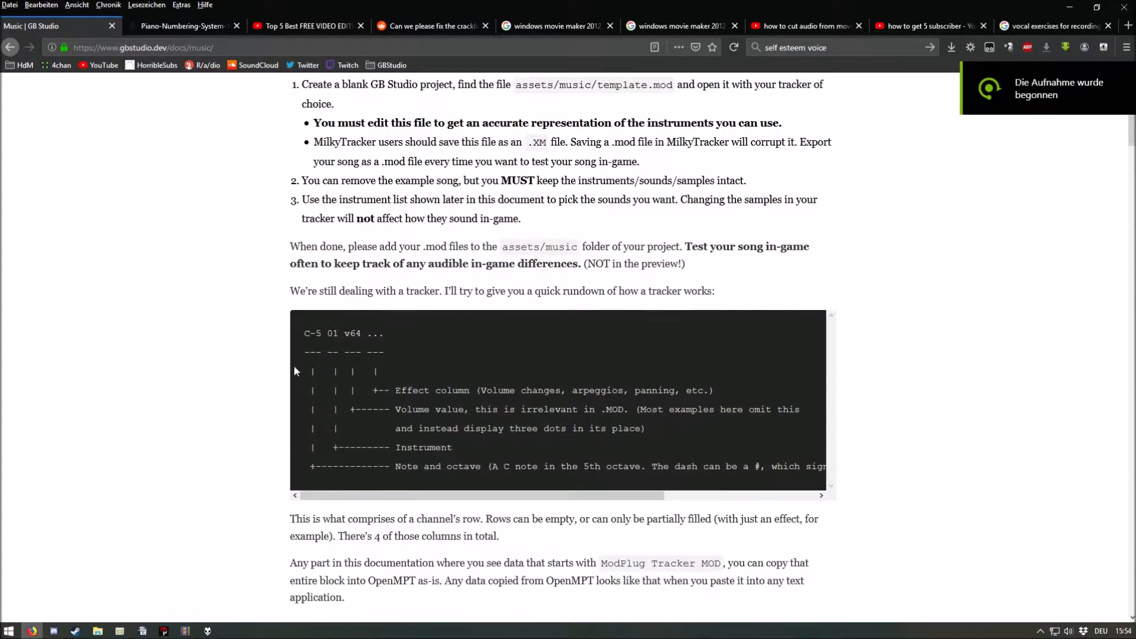
scroll(413, 465, down, 5)
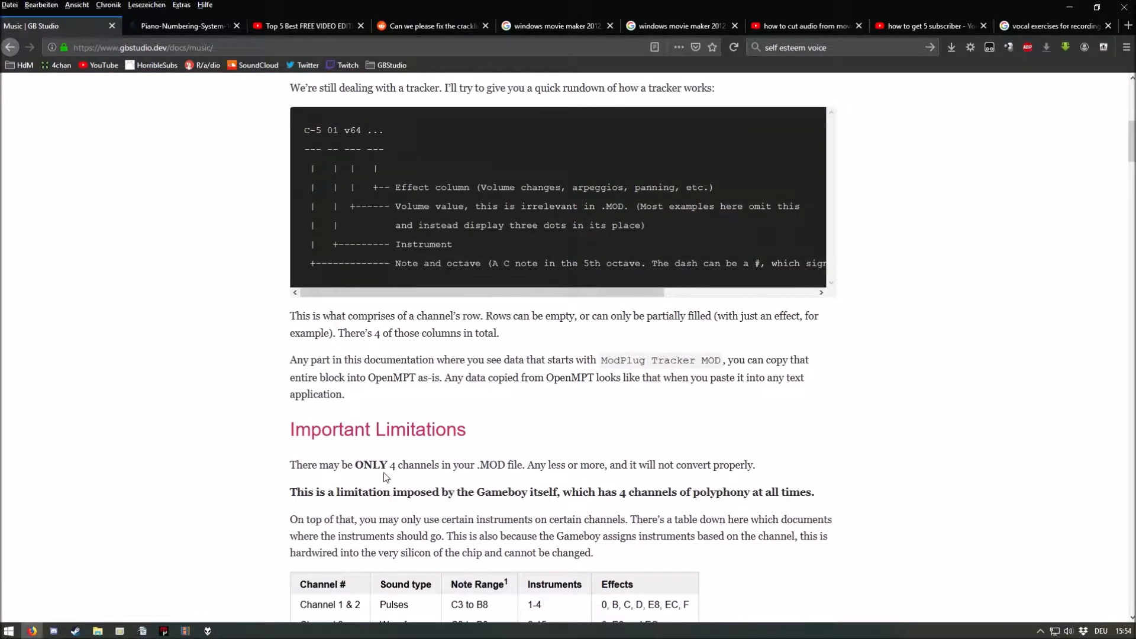
scroll(284, 454, down, 2)
drag(288, 291, 610, 538)
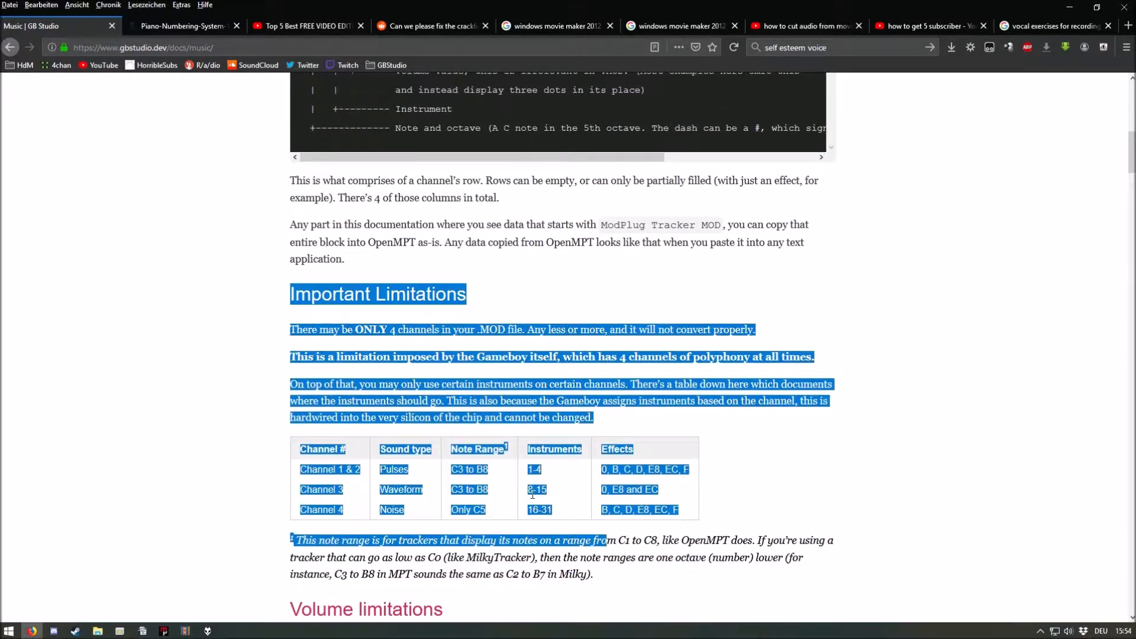
click(450, 417)
Examine the table of note ranges and instruments per channel and the supported volume values for channels 1, 2 and 4
scroll(425, 395, down, 3)
drag(320, 364, 360, 363)
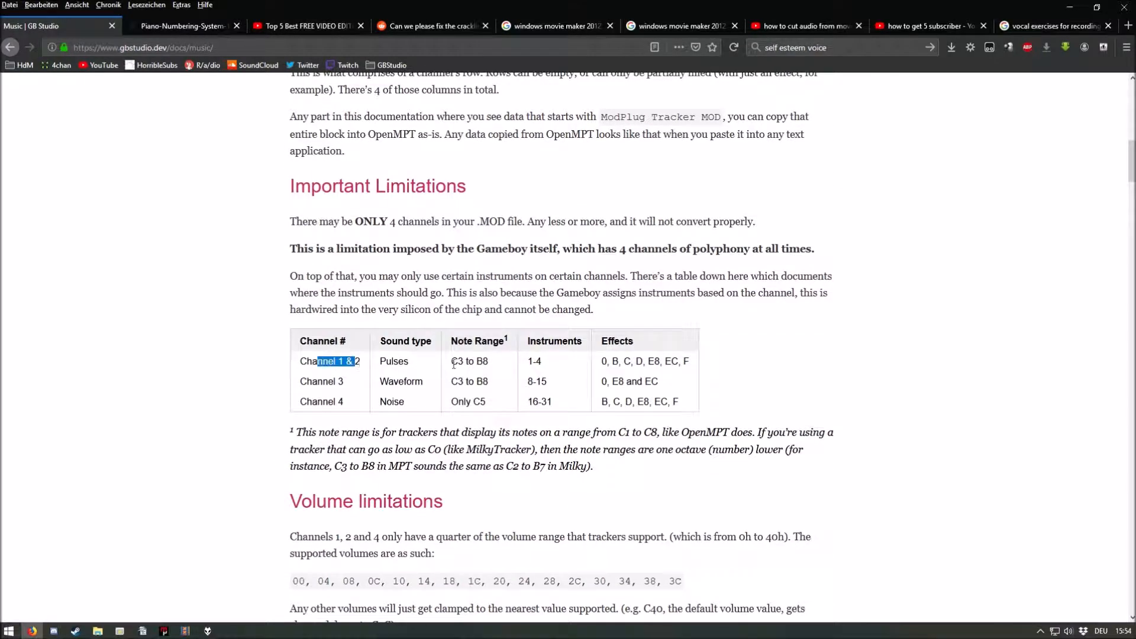
scroll(469, 433, down, 1)
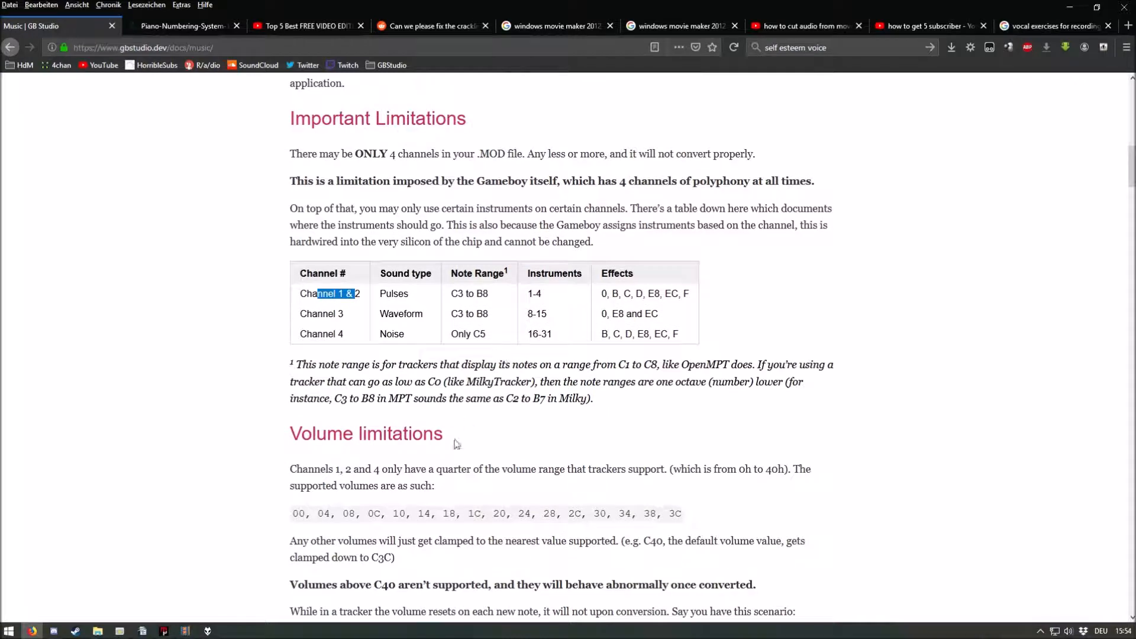
drag(293, 513, 698, 523)
click(727, 526)
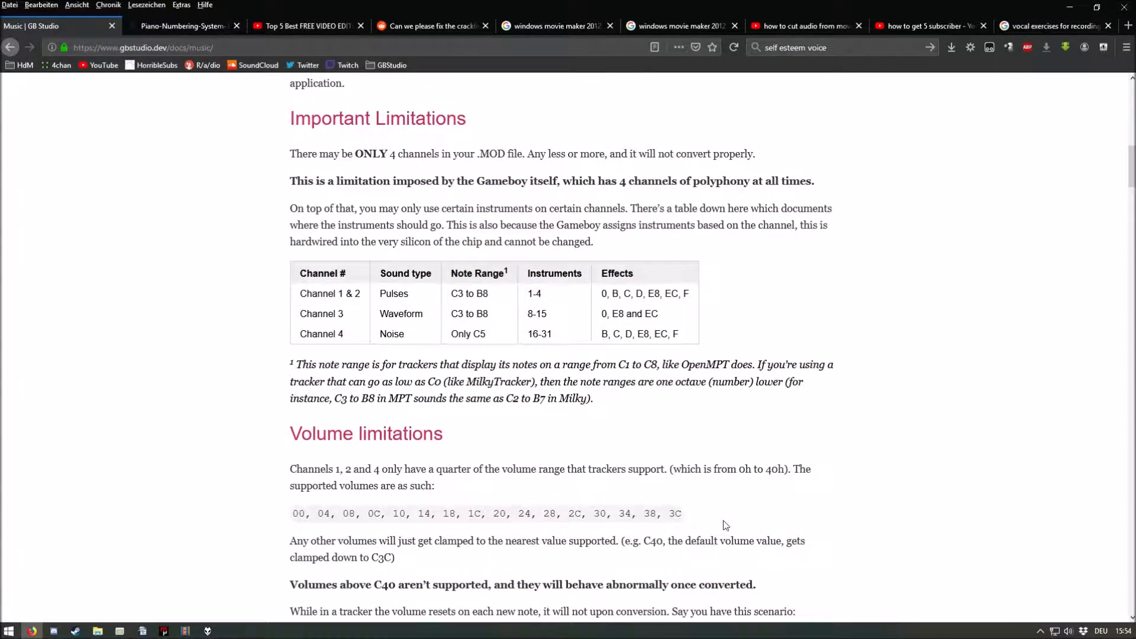
drag(319, 314, 356, 322)
Read how Cxx volume effects carry over to new notes and which volume range Channel 3 supports
scroll(416, 370, down, 7)
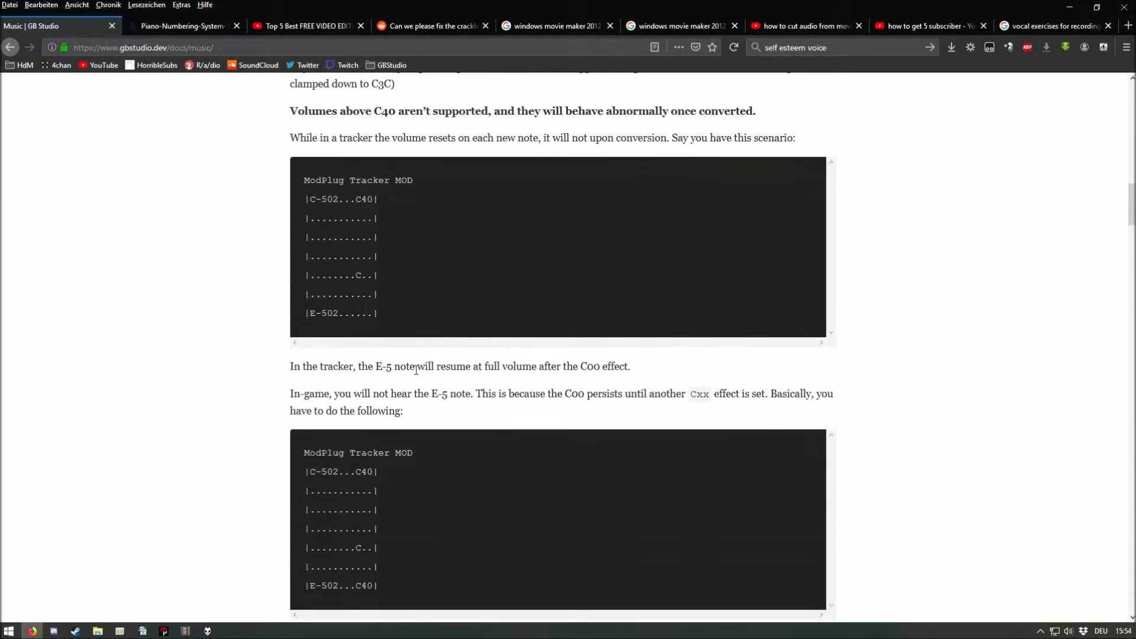
scroll(442, 380, down, 4)
drag(359, 412, 734, 418)
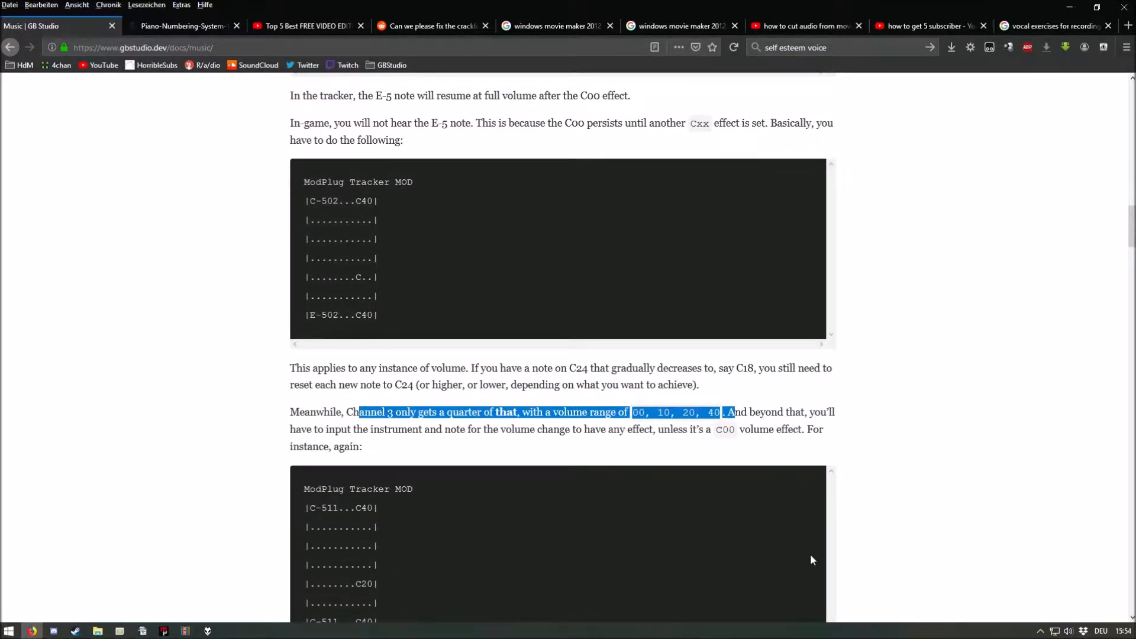
click(756, 412)
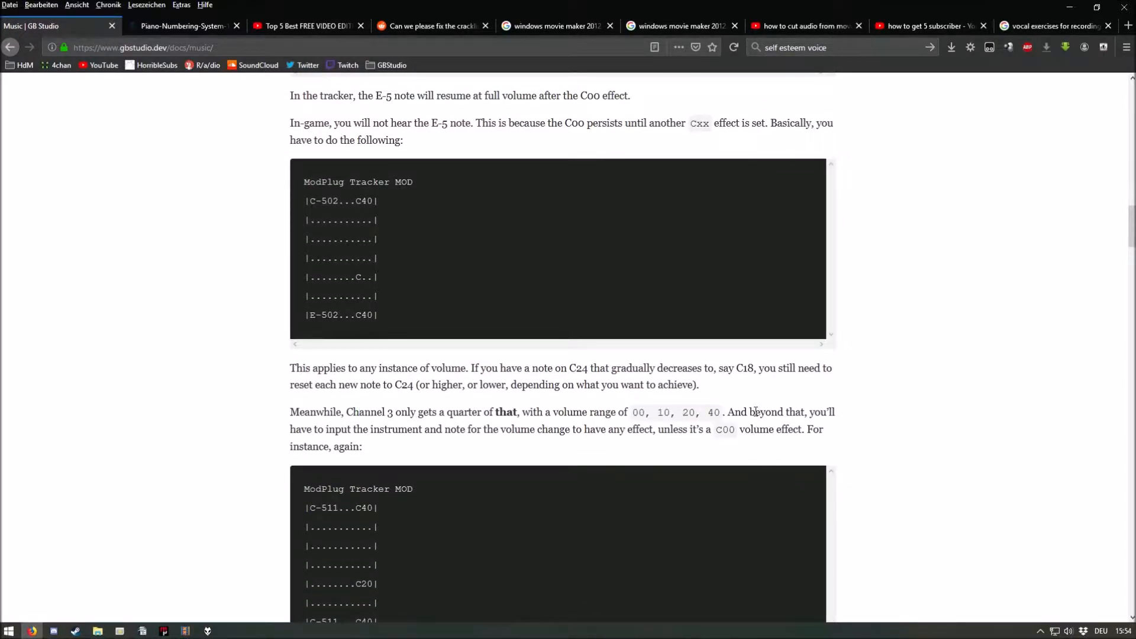
scroll(756, 412, up, 10)
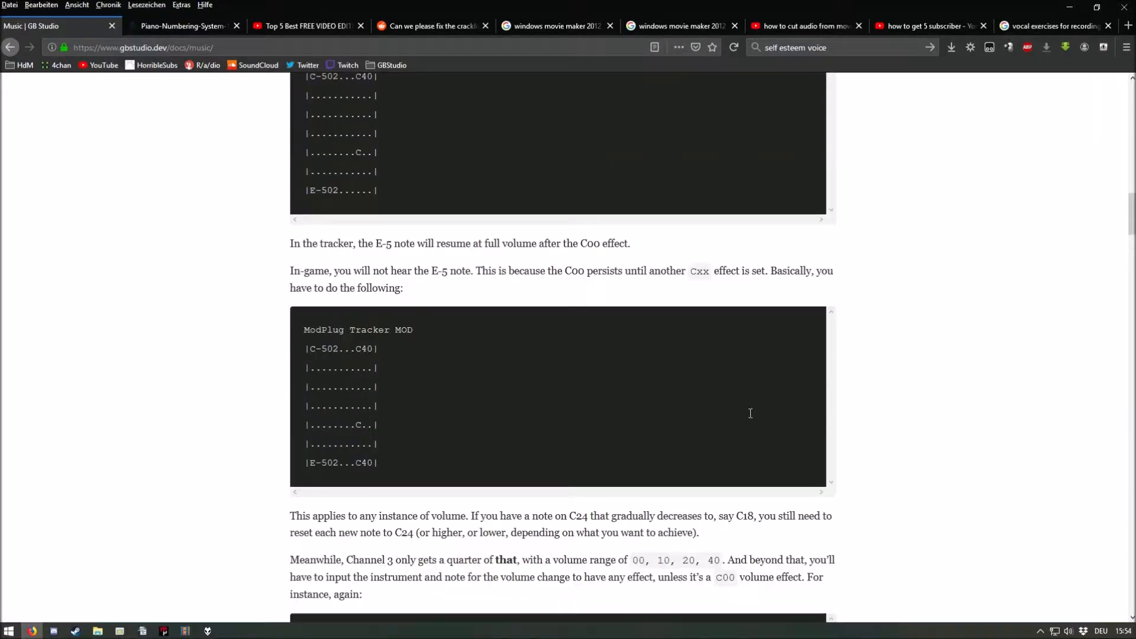
drag(305, 335, 366, 341)
click(512, 380)
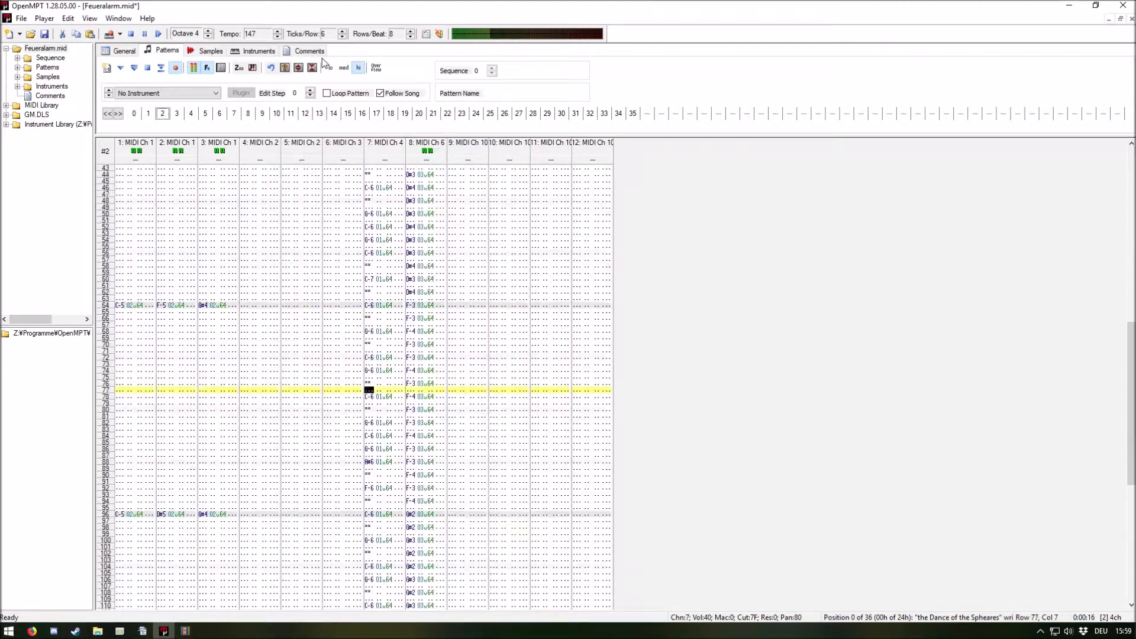
Switch to OpenMPT, resume playing the song and mute channels 9, 10, 11 and 12
key(F8)
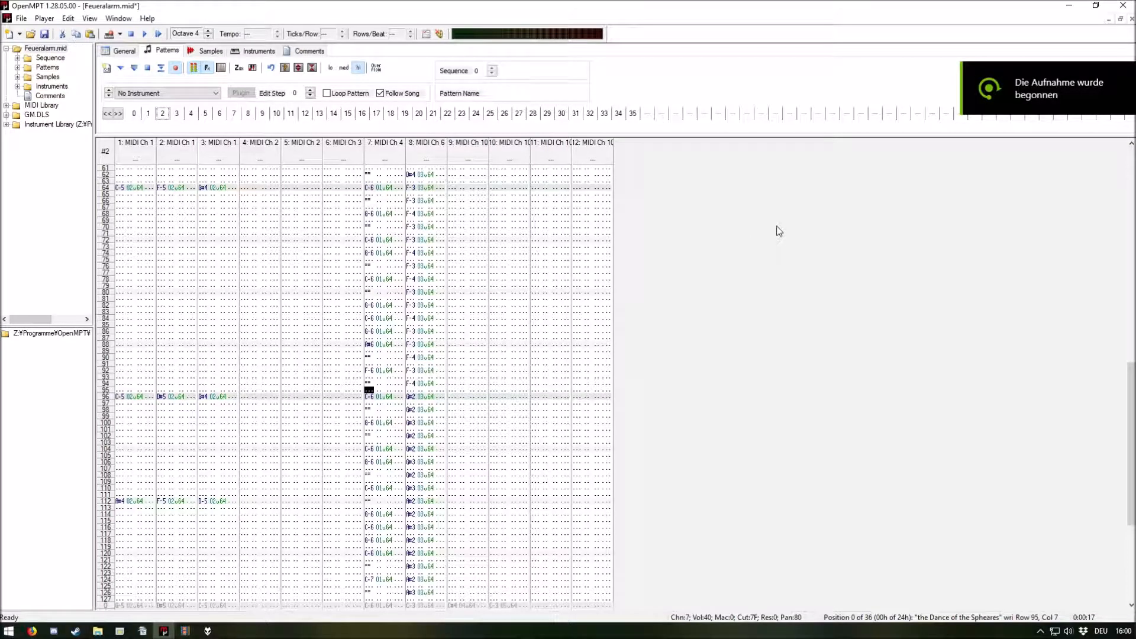
key(F5)
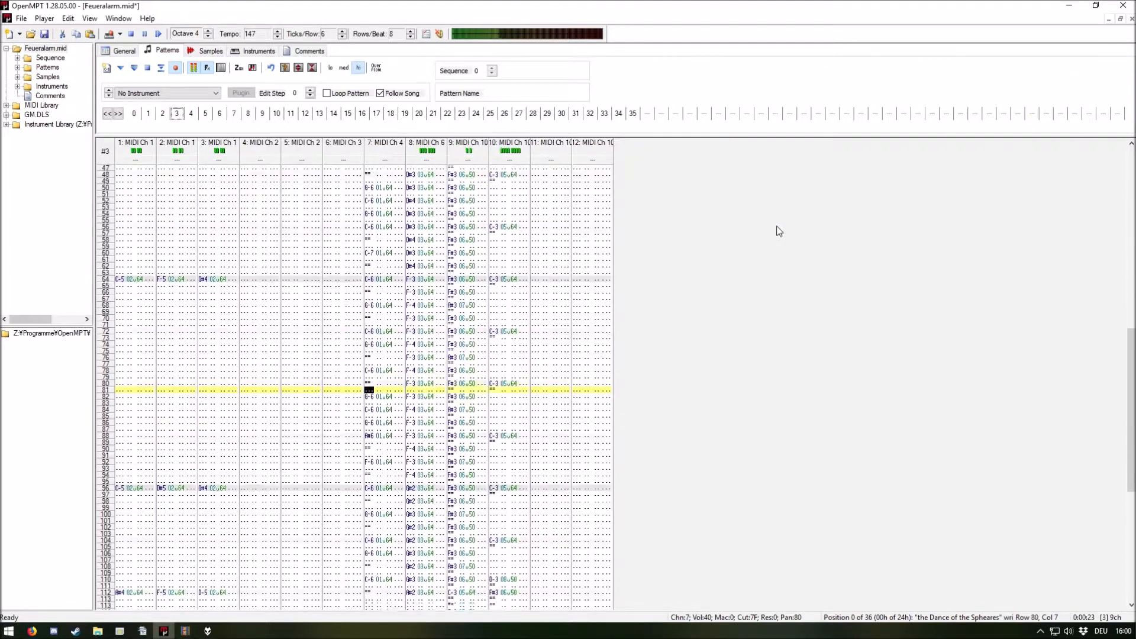
click(466, 152)
click(498, 152)
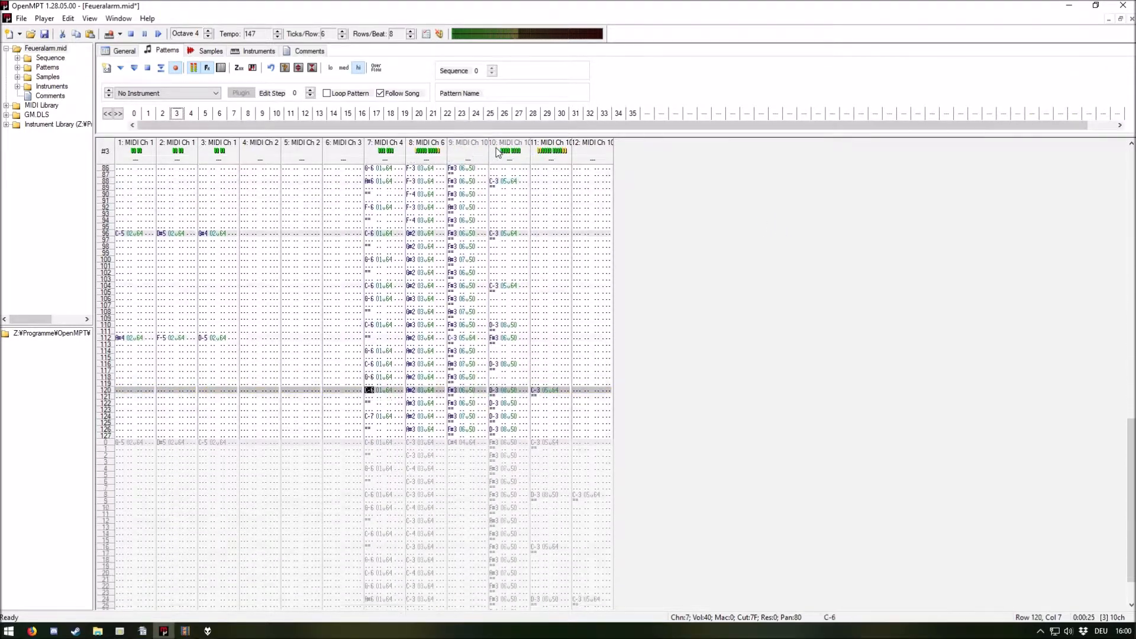
click(553, 152)
click(593, 159)
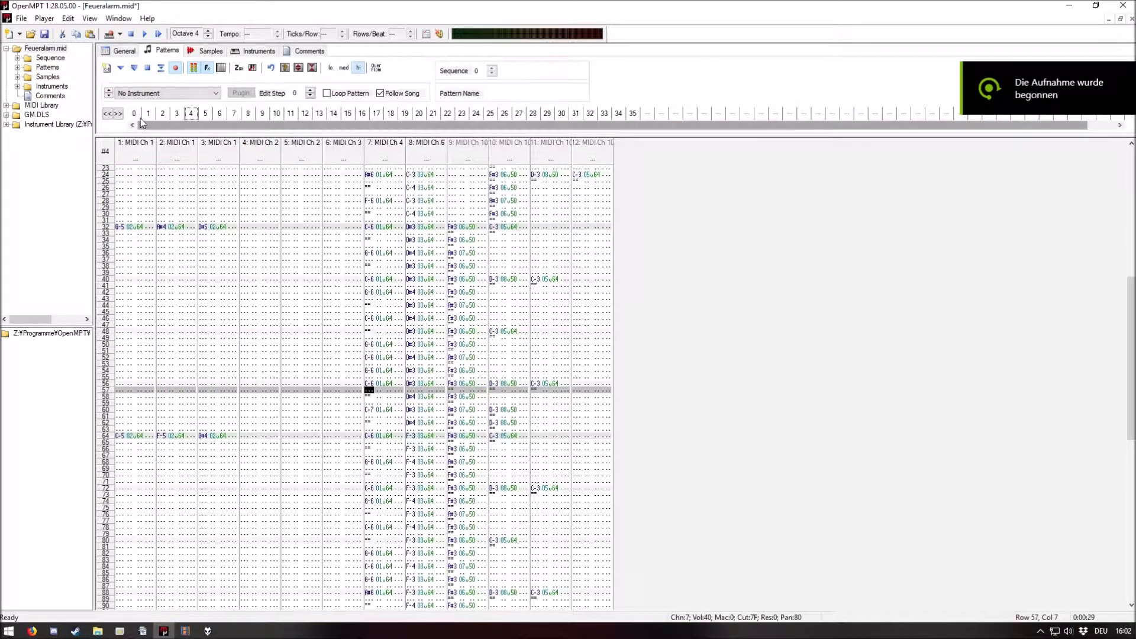
Go to pattern 0, stop playback and move the MIDI Ch 4 melody channel from position 7 to position 1
click(141, 121)
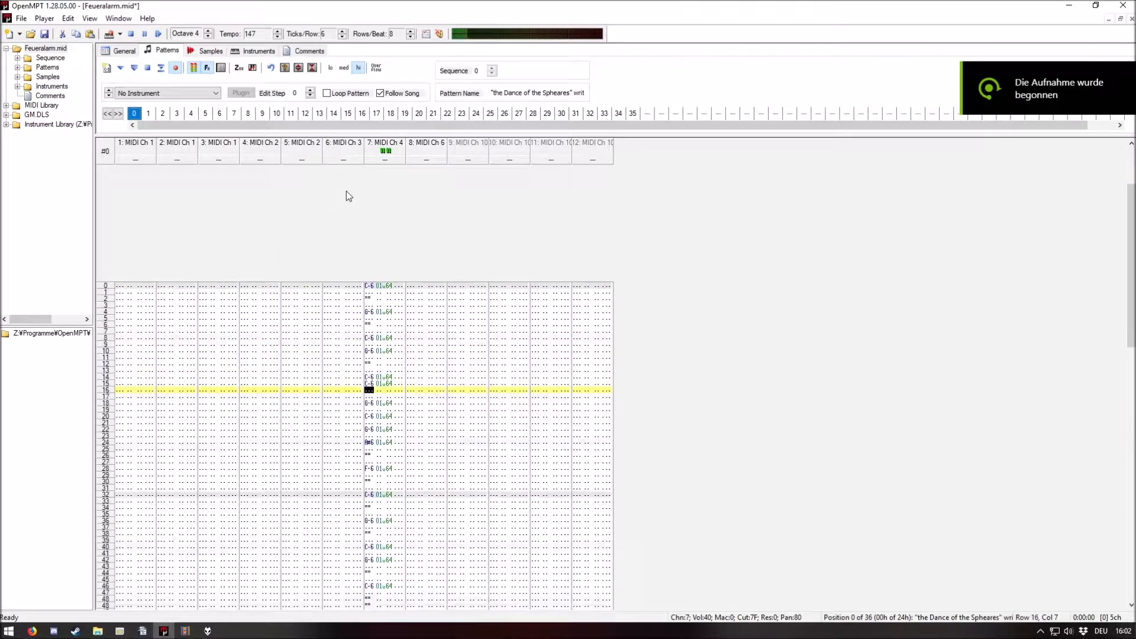
key(F8)
drag(382, 146, 325, 148)
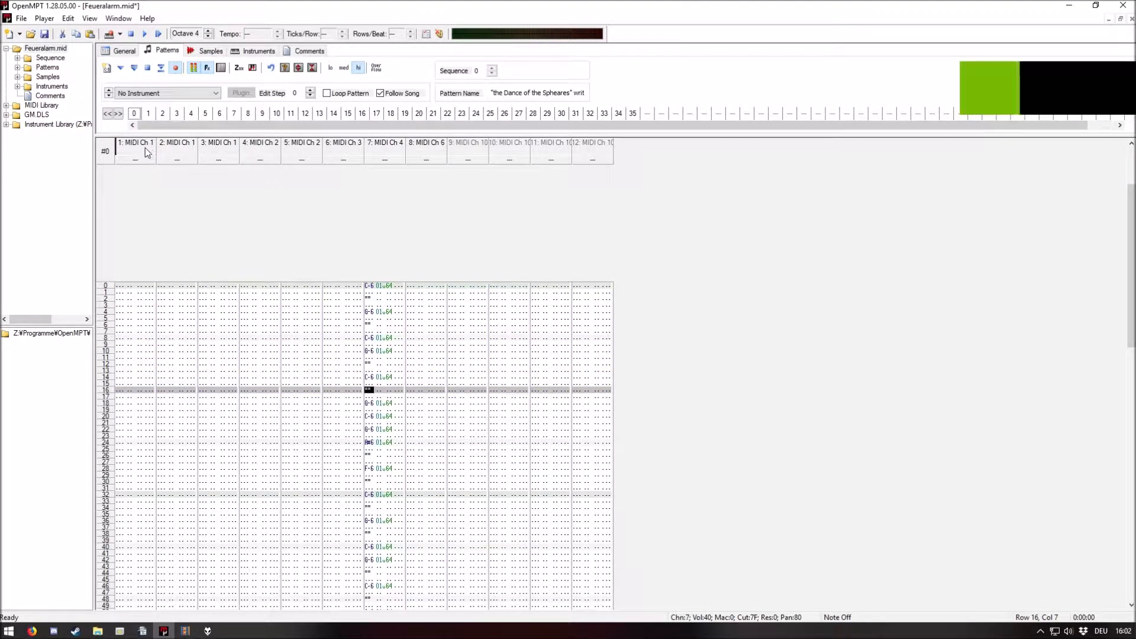
drag(148, 153, 148, 152)
Play on in sections into pattern 2 and move the MIDI Ch 6 channel from position 8 to position 2
key(F5)
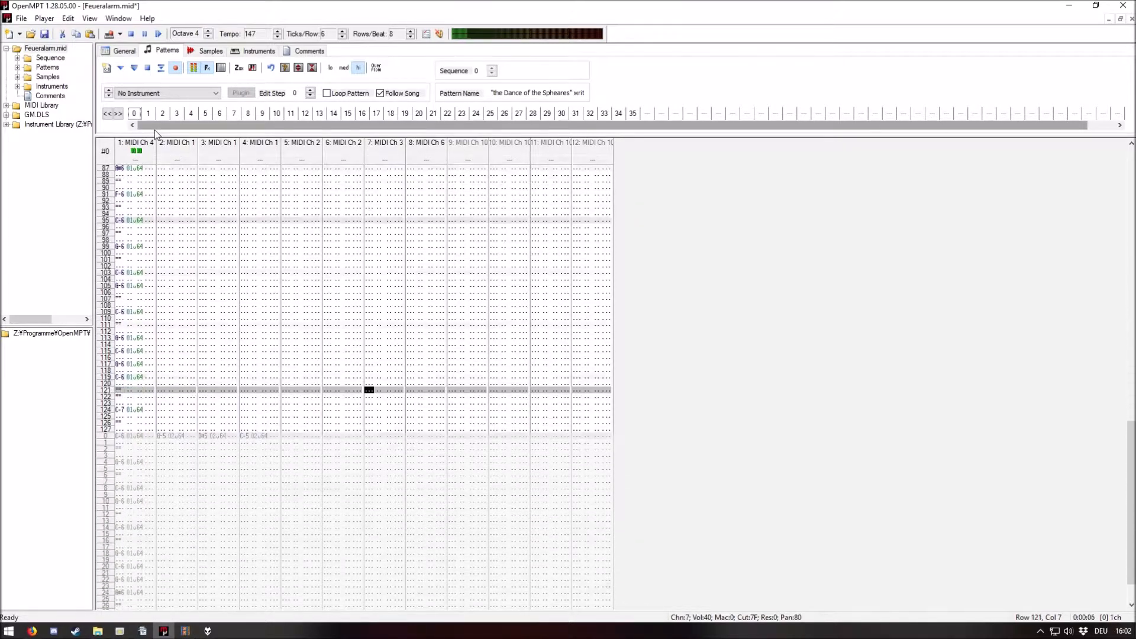
key(F8)
key(F5)
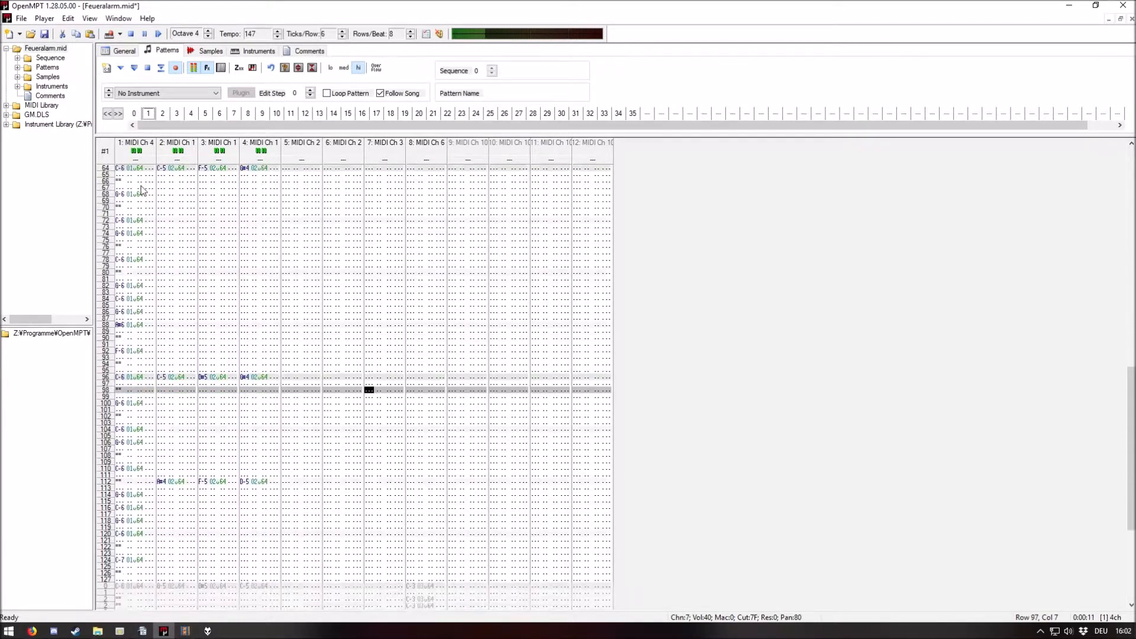
key(F8)
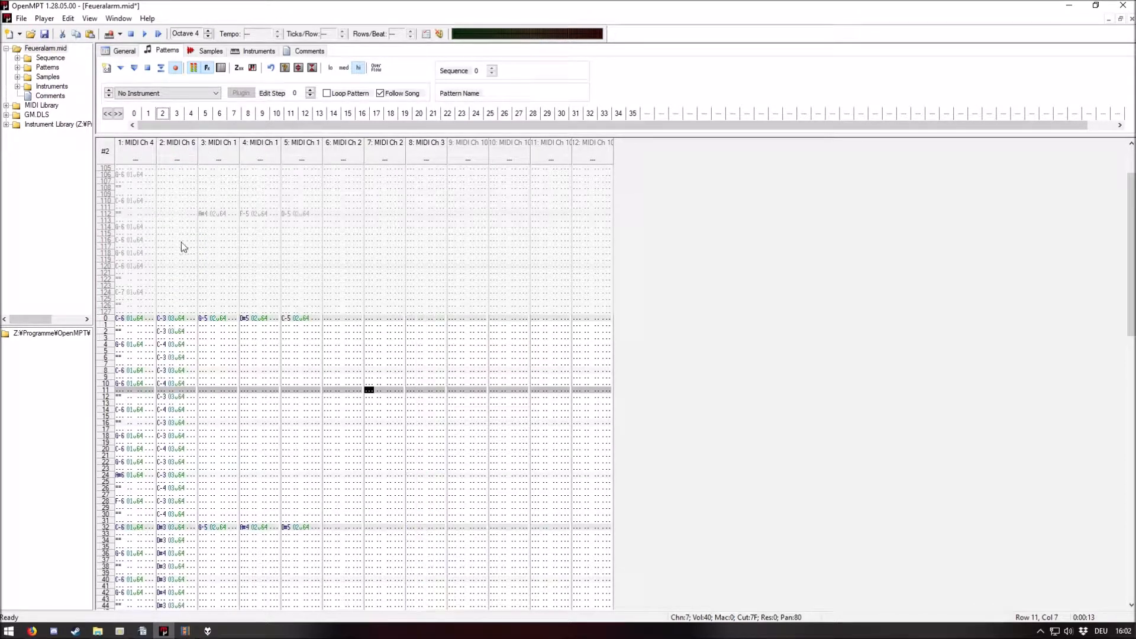
key(F5)
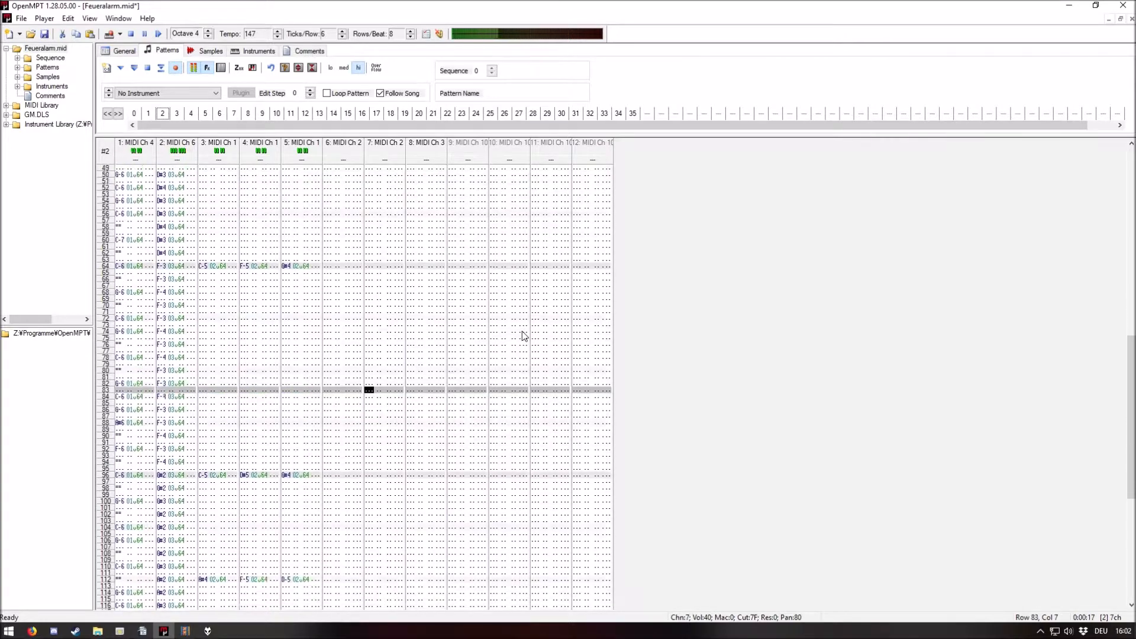
key(F8)
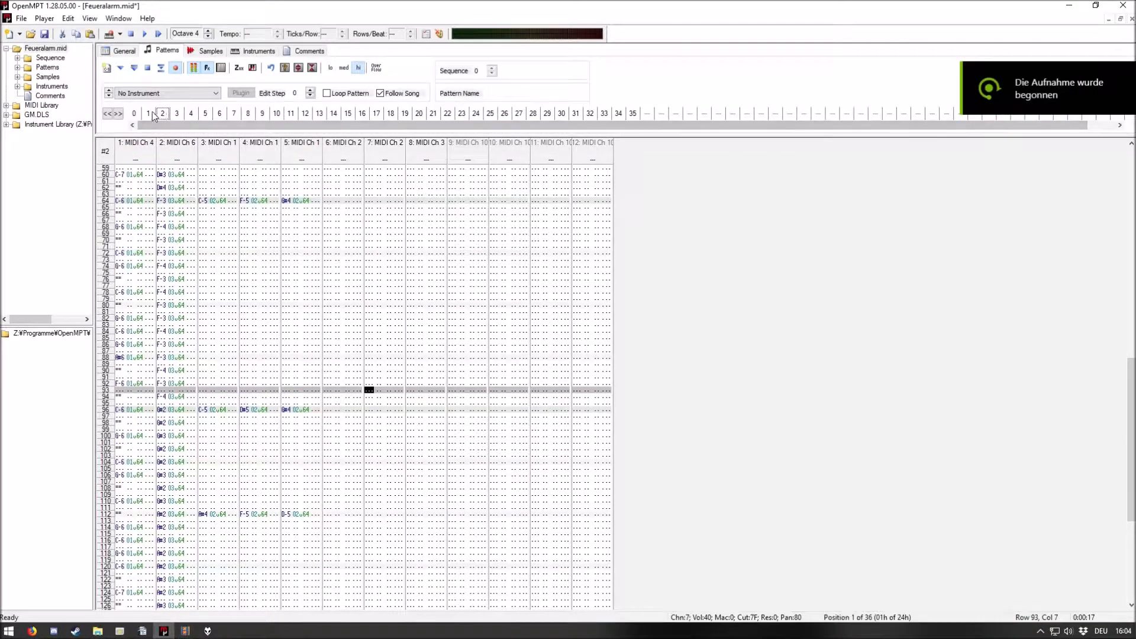
Mute channels 4 and 5 and play pattern 1 with only channel 3 of the chord audible
click(148, 113)
key(F5)
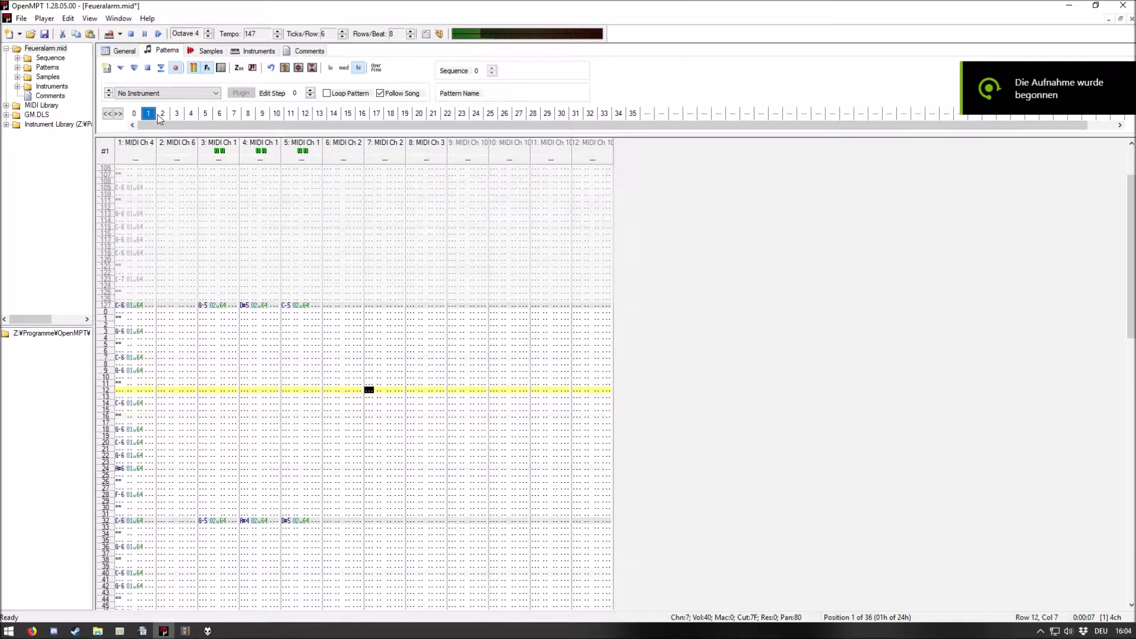
key(F8)
click(259, 147)
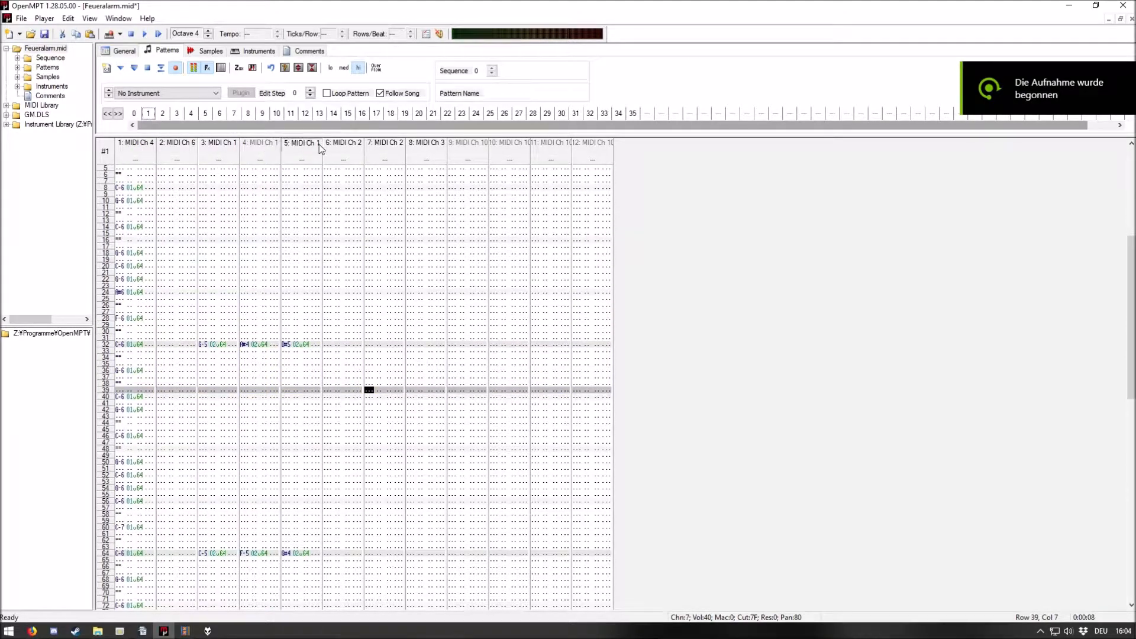
key(F5)
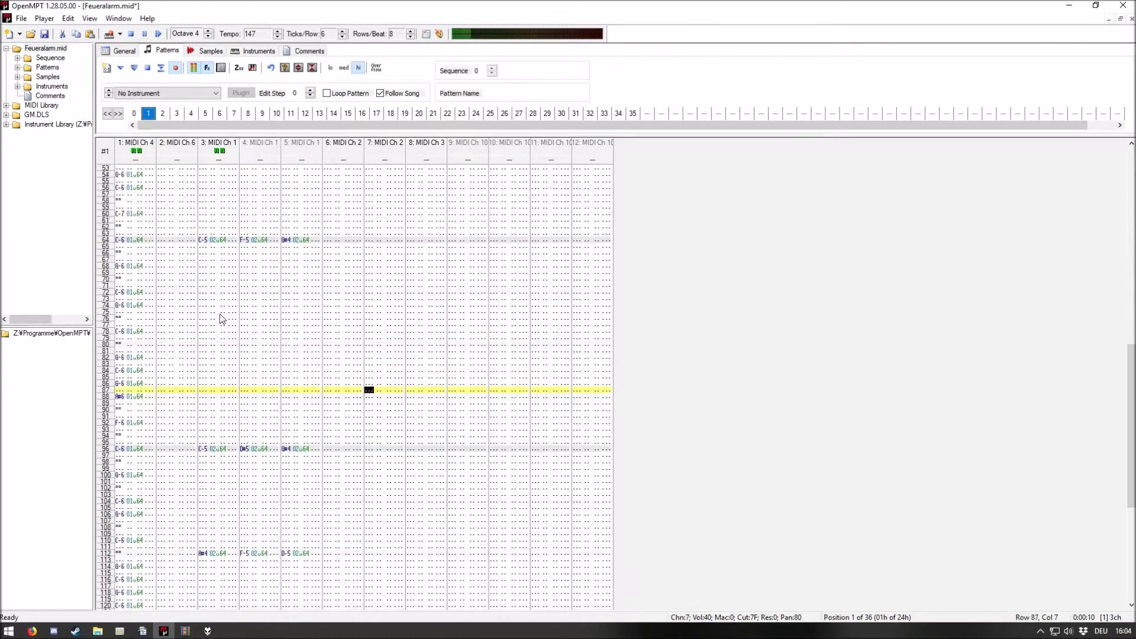
key(F8)
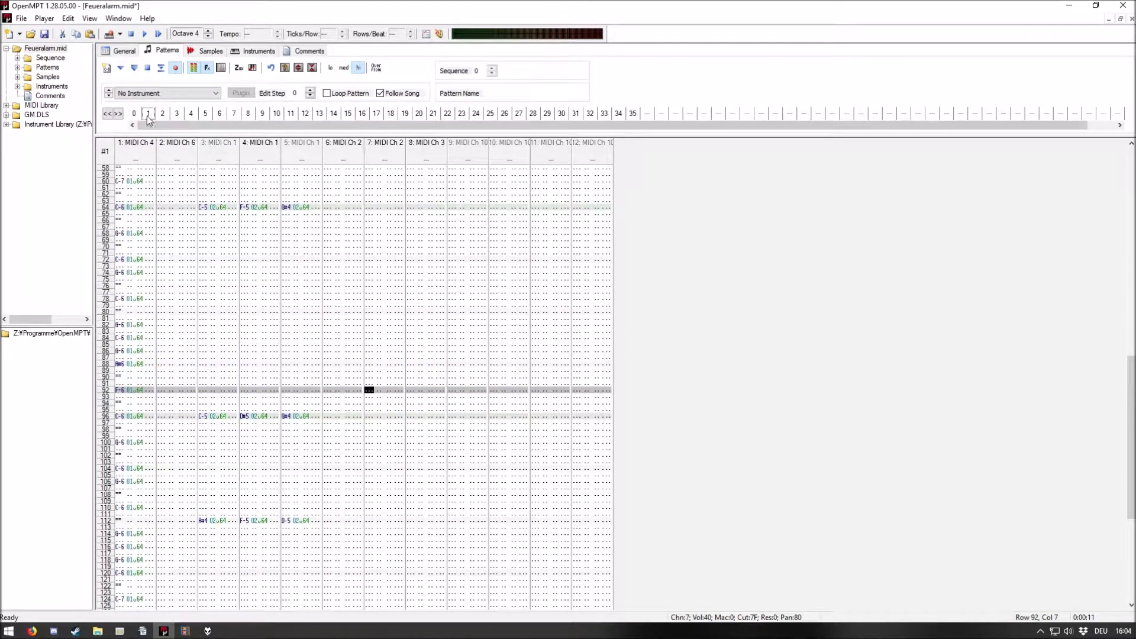
Play pattern 1 again with channel 3 muted and channel 4 audible for comparison
click(143, 115)
key(F5)
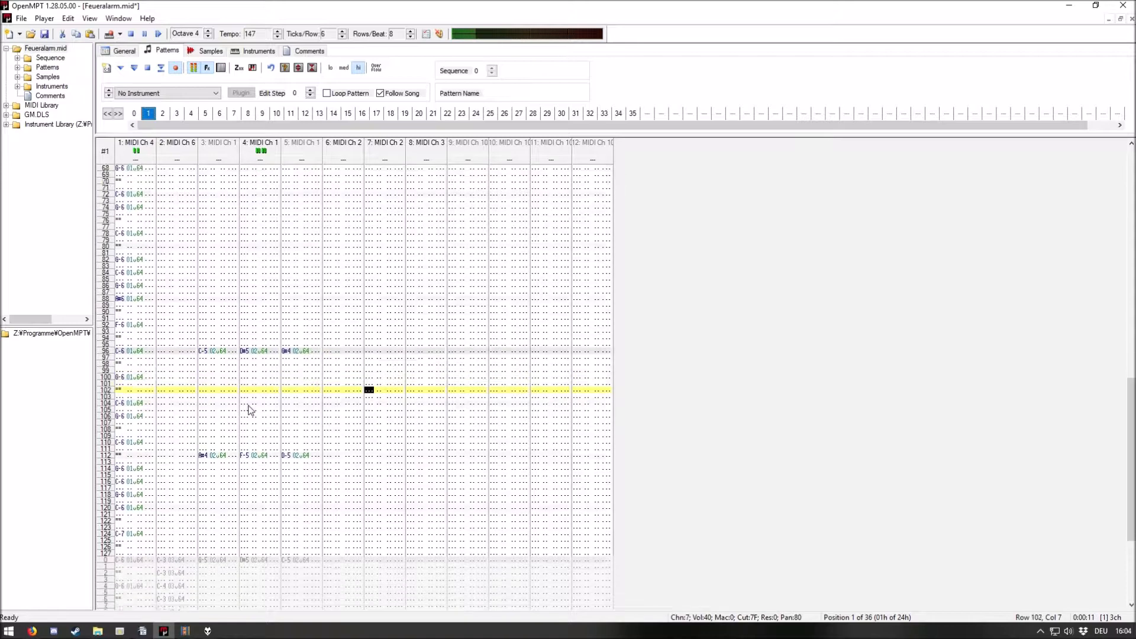
key(F8)
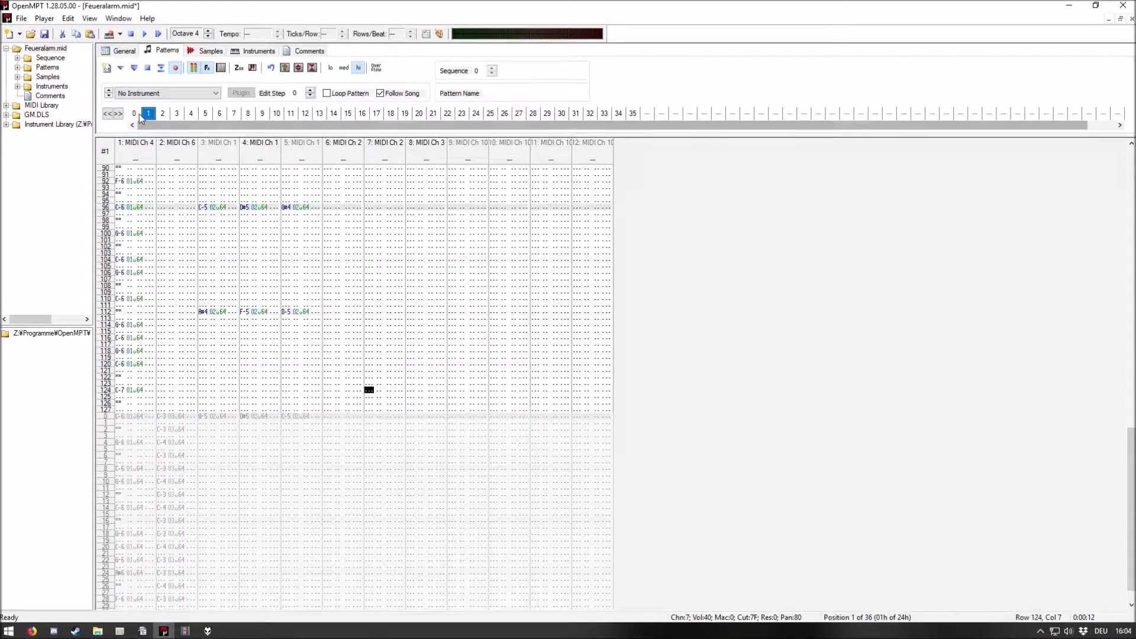
Unmute channel 3, mute channel 4 and play pattern 1 from its start
scroll(239, 291, up, 19)
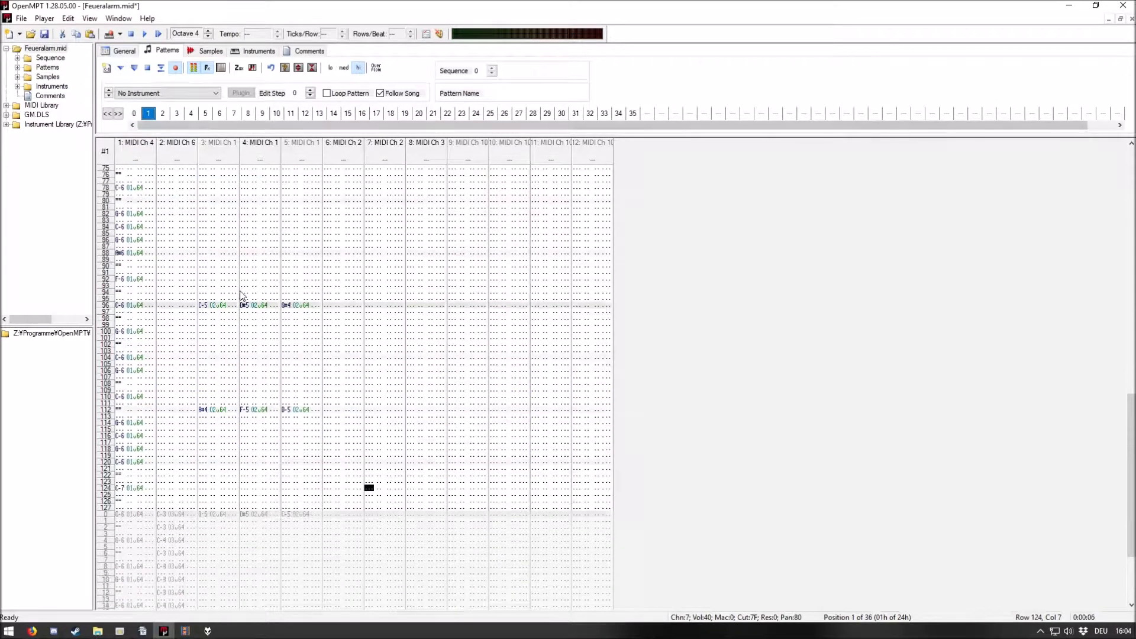
click(224, 157)
scroll(230, 265, up, 1)
scroll(230, 274, up, 15)
key(F5)
click(135, 114)
click(149, 115)
click(256, 148)
key(F8)
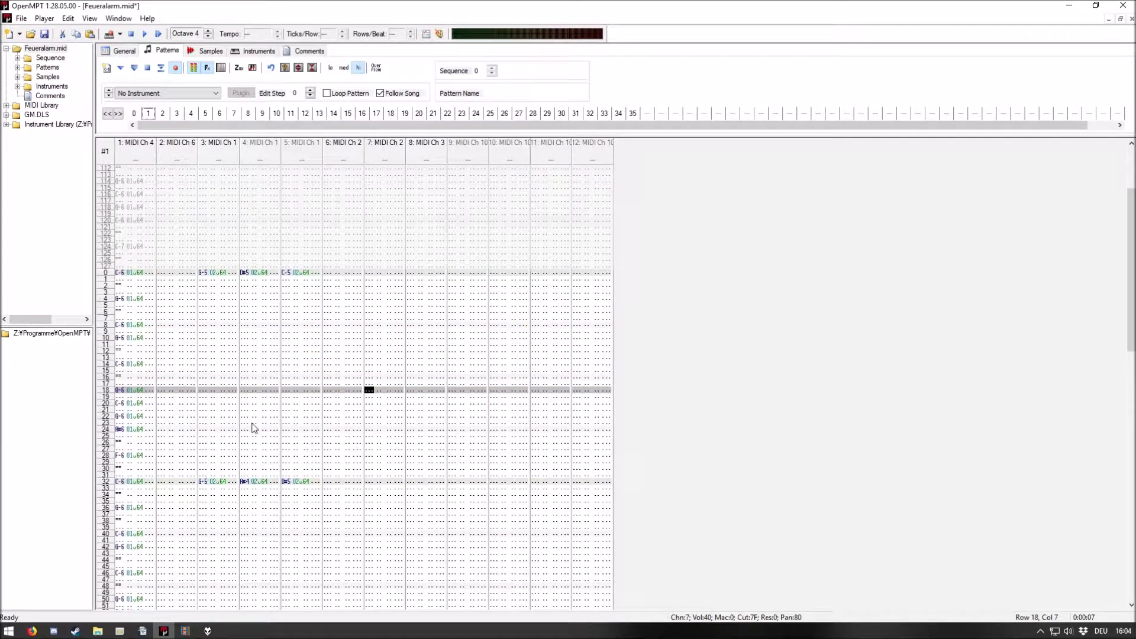
Move channel 5's row 32 note in pattern 1 over channel 3's note and play the result
click(226, 482)
key(F5)
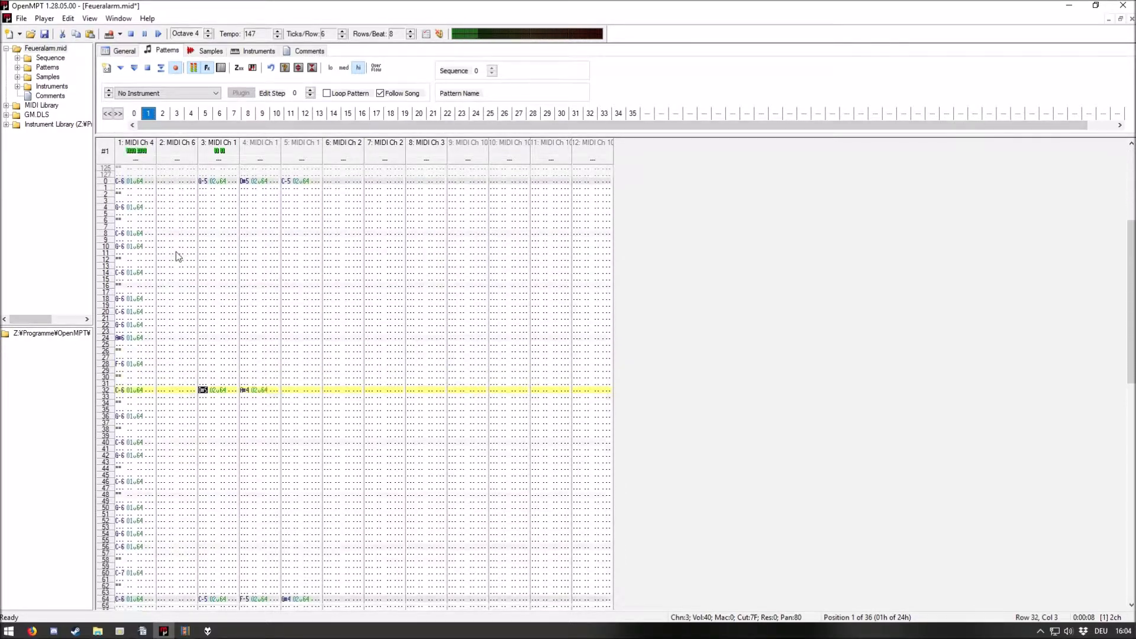
key(F8)
Move channel 4's notes at rows 64, 96 and 112 of pattern 1 into channel 3, playing the part in between
drag(243, 332, 271, 333)
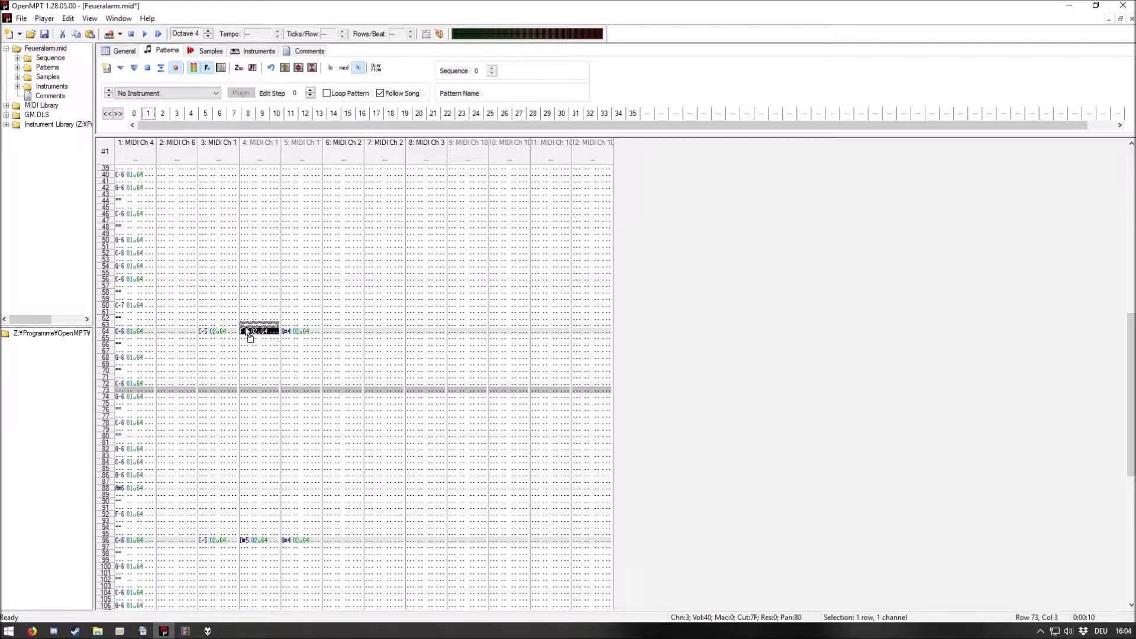
key(F5)
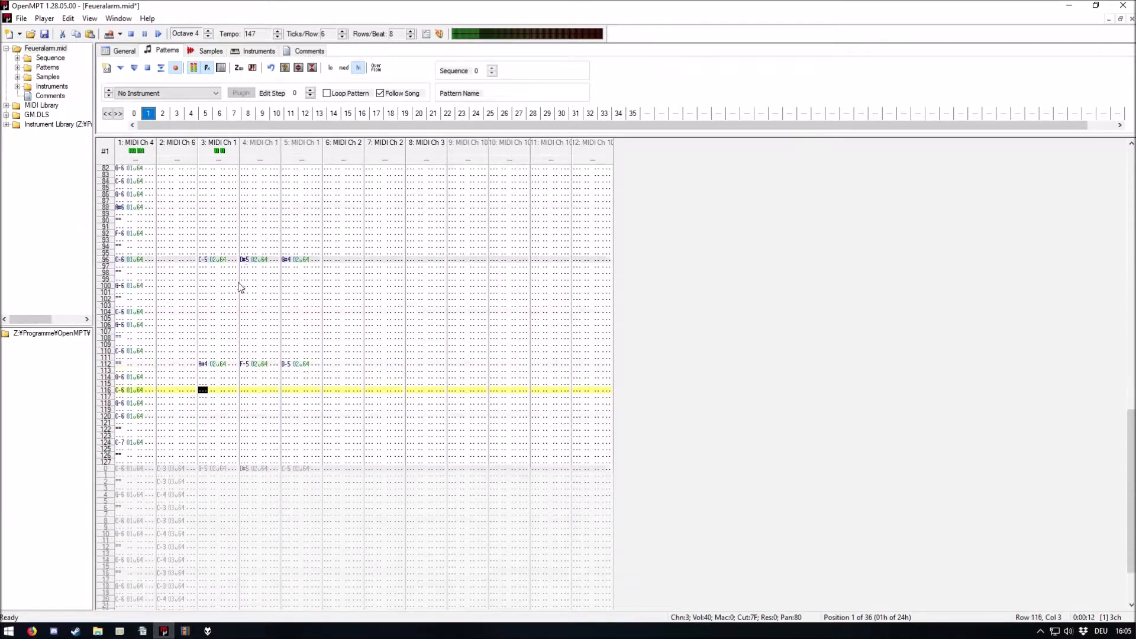
key(F8)
drag(239, 248, 280, 354)
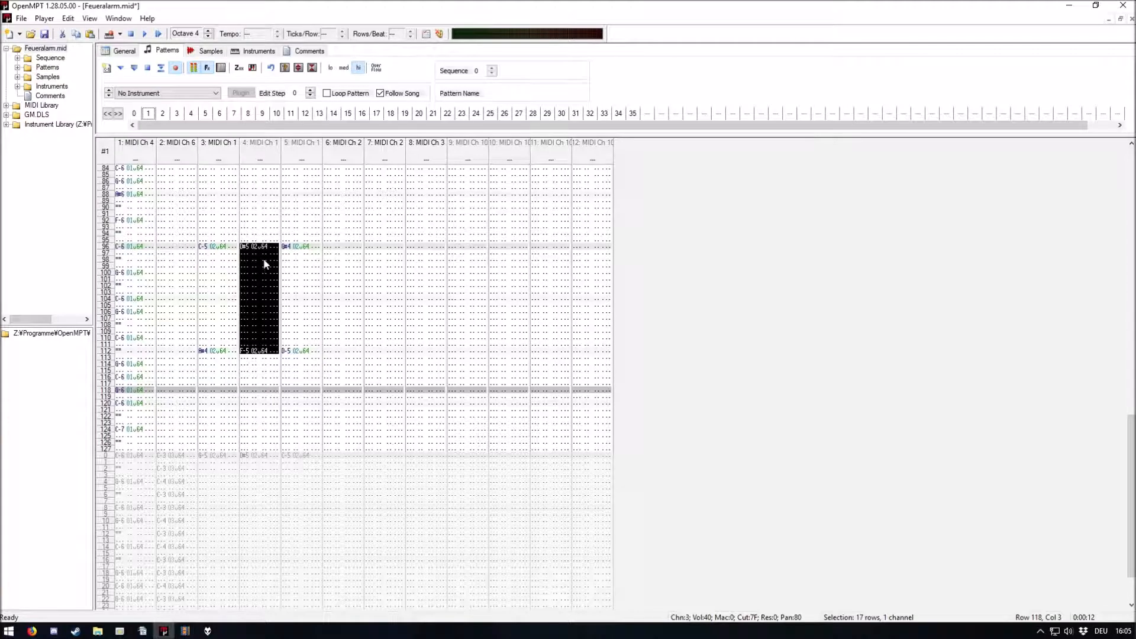
drag(219, 255, 218, 254)
Play pattern 1 from its start into pattern 2 to check the merged chord channel, and return to pattern 1
key(F5)
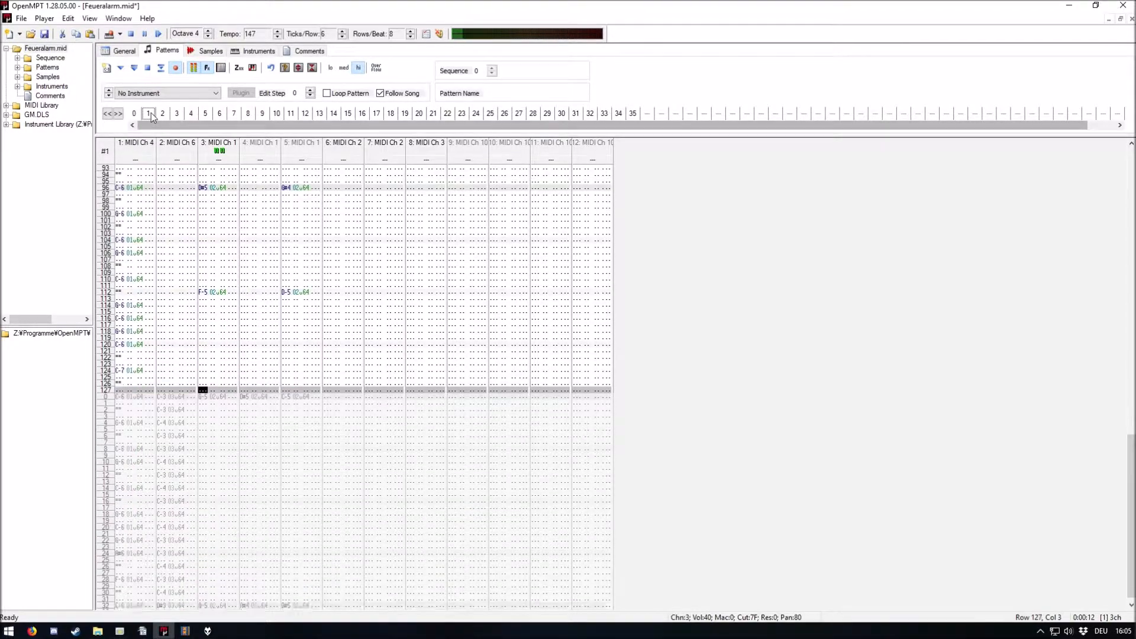
click(136, 114)
click(148, 116)
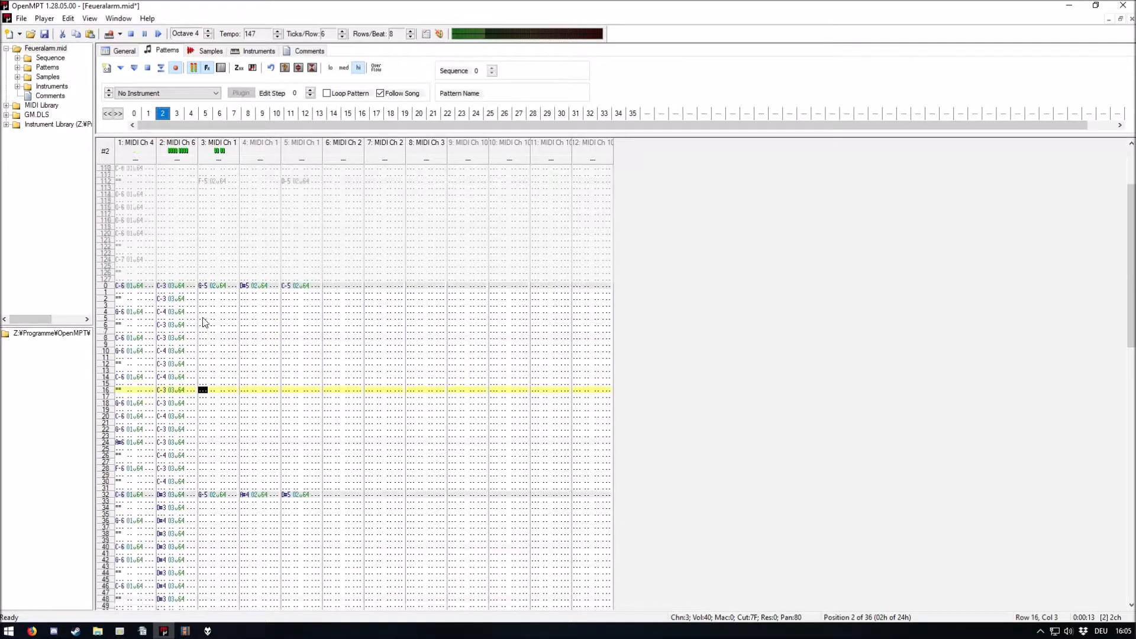
click(149, 113)
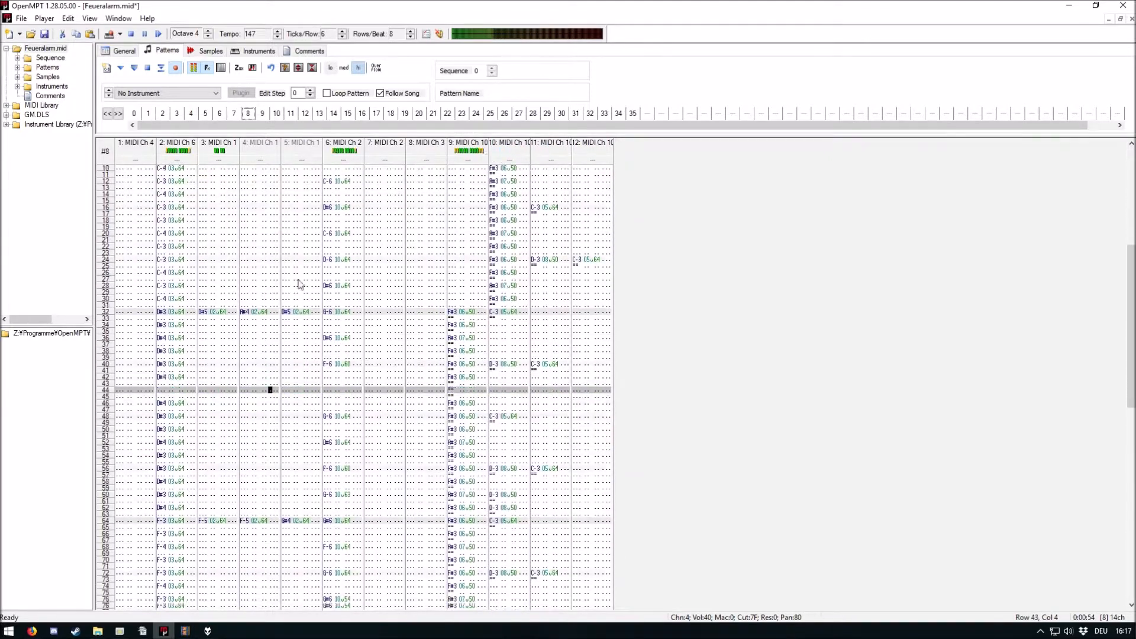
Stop playback and open pattern 6 at its first row
key(F8)
click(220, 113)
click(196, 115)
click(207, 113)
click(219, 113)
scroll(373, 393, up, 18)
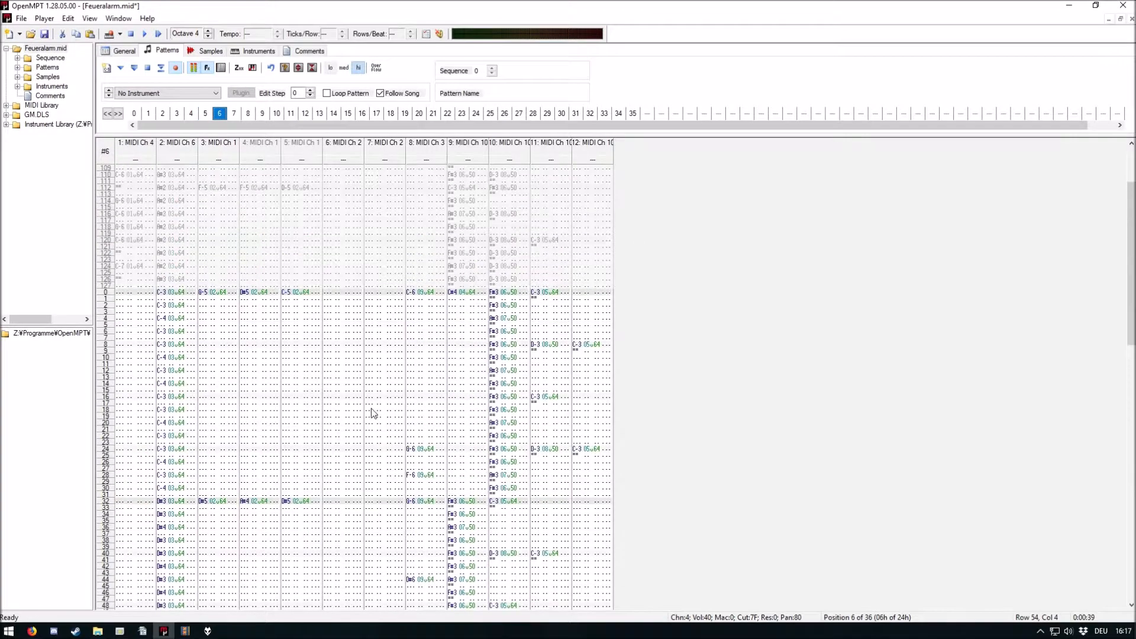
Try to move all of channel 8's notes in pattern 6 into channel 1
drag(410, 392, 437, 637)
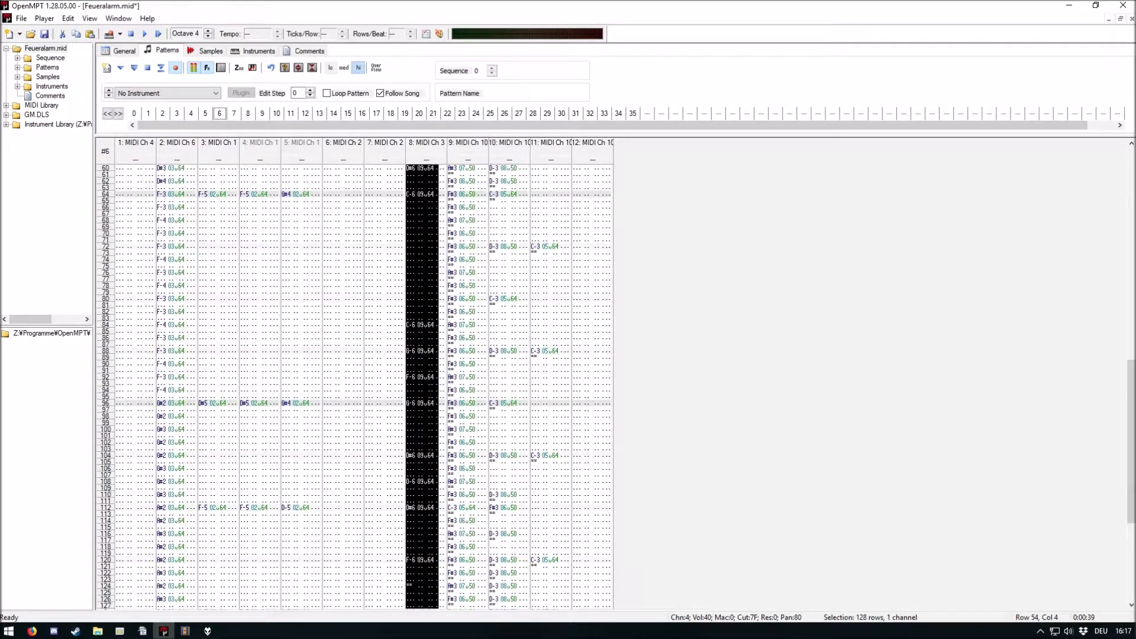
scroll(432, 573, up, 20)
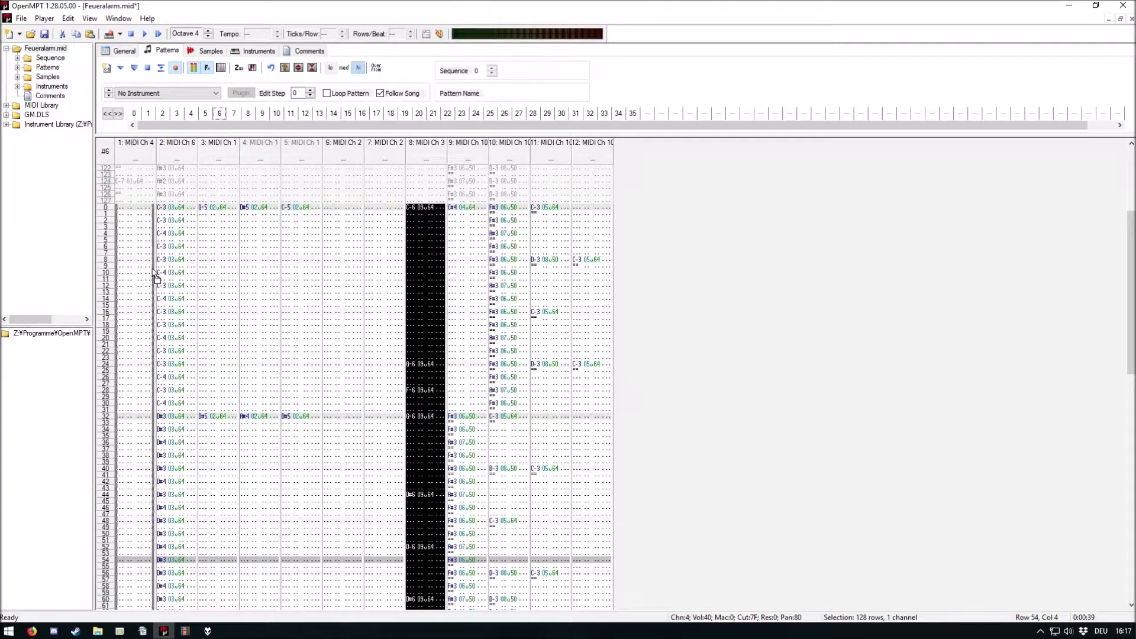
drag(155, 276, 151, 269)
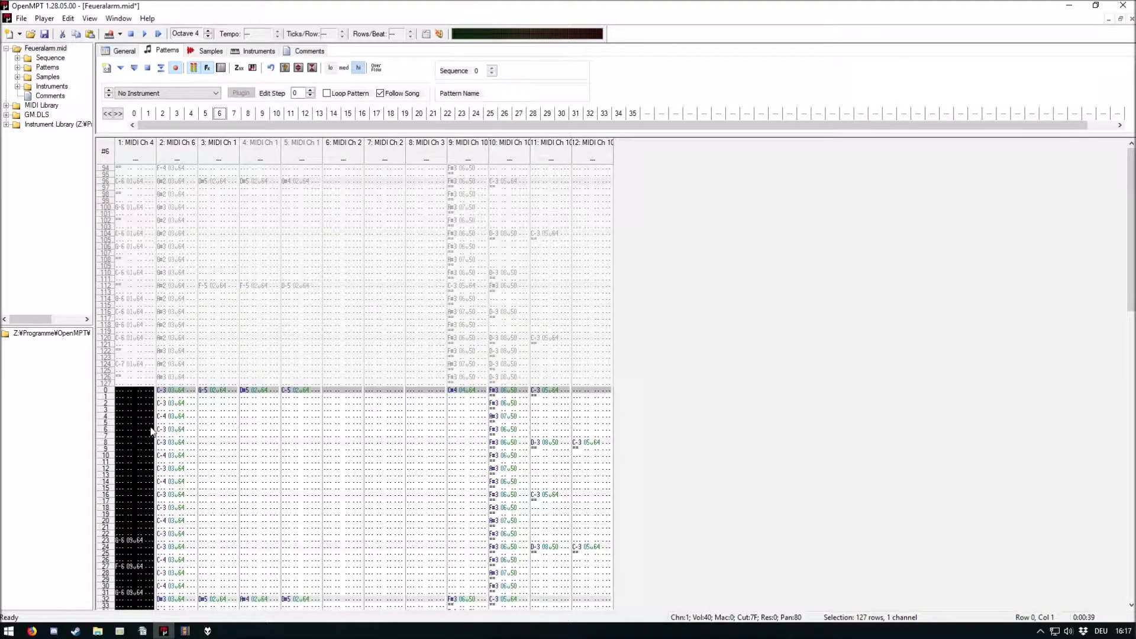
Move all 128 rows of channel 8 in pattern 6 into channel 1, aligned to row 0
drag(410, 392, 421, 634)
scroll(411, 550, up, 13)
scroll(401, 437, up, 10)
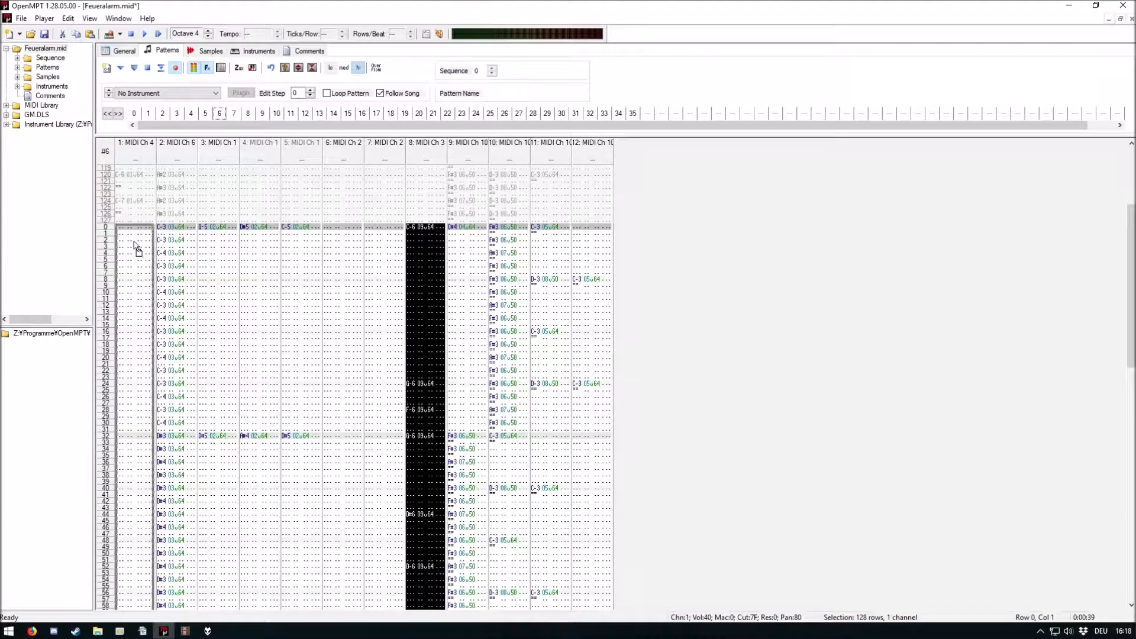
drag(136, 244, 134, 243)
Move all 128 rows of channel 8 in pattern 7 into channel 1, aligned to row 0
click(235, 114)
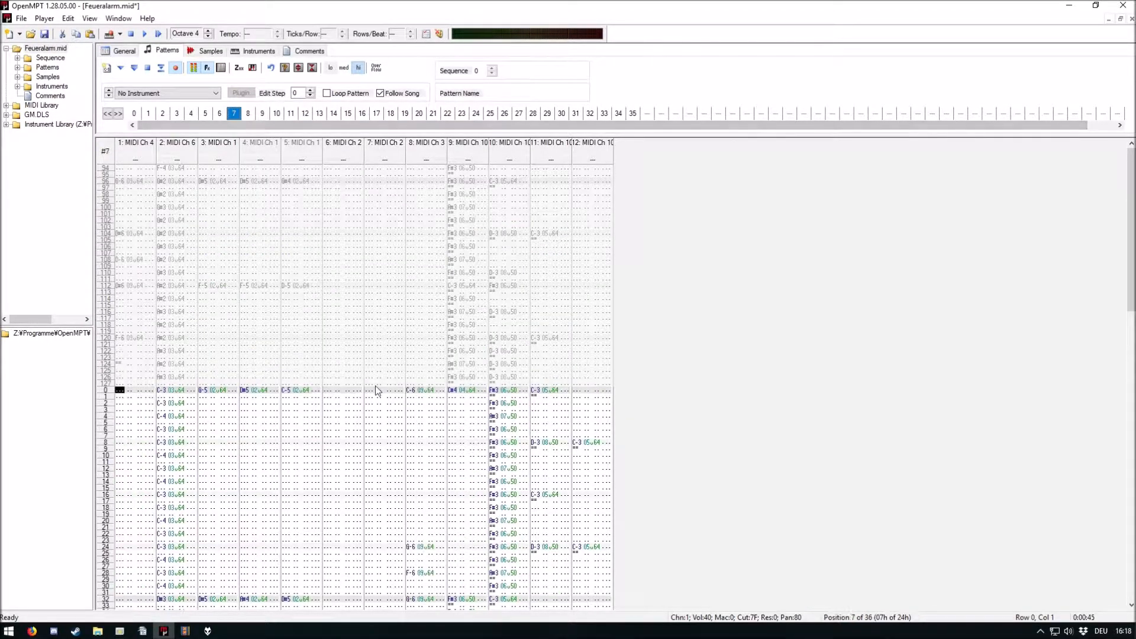
drag(415, 404, 451, 610)
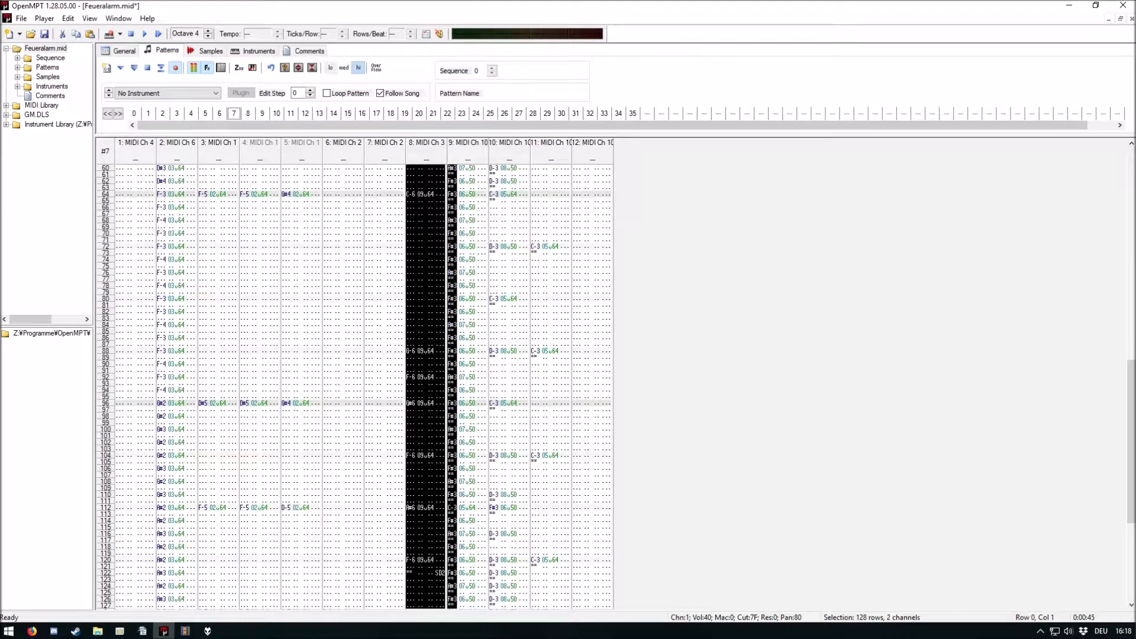
scroll(419, 340, up, 20)
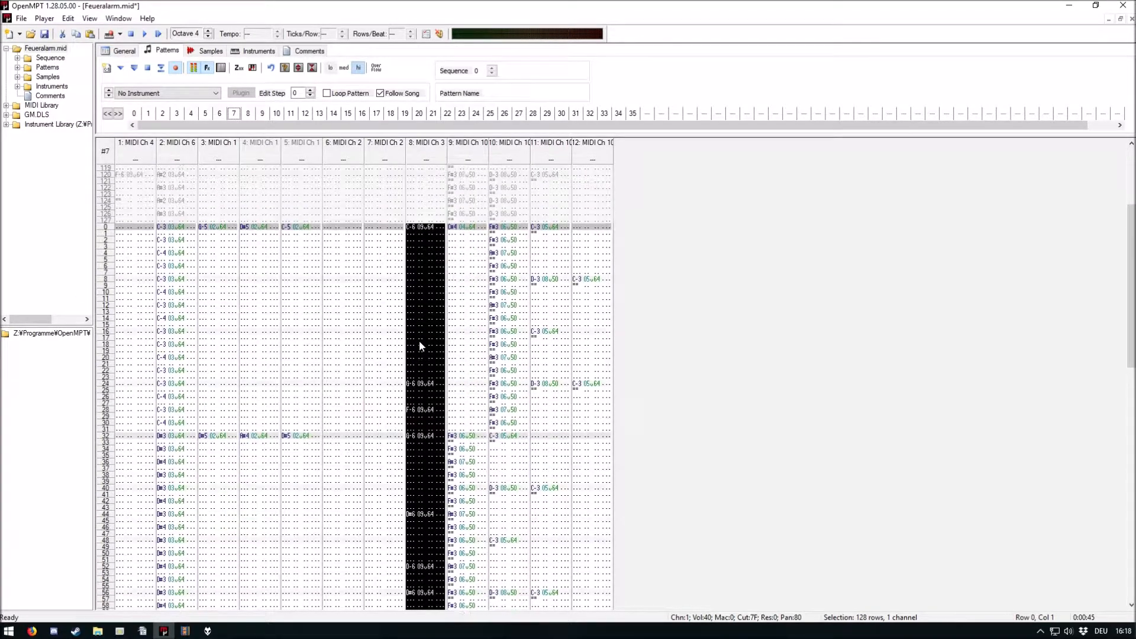
drag(256, 326, 137, 297)
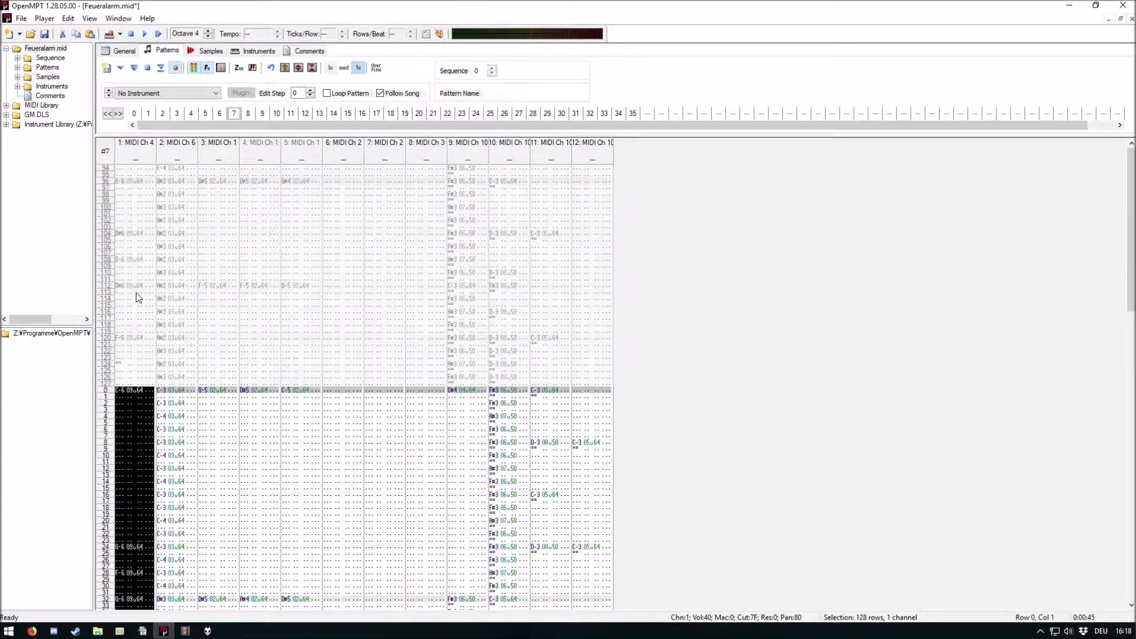
Move all 128 rows of channel 6 in pattern 8 into the empty channel 1
click(251, 114)
drag(324, 391, 378, 638)
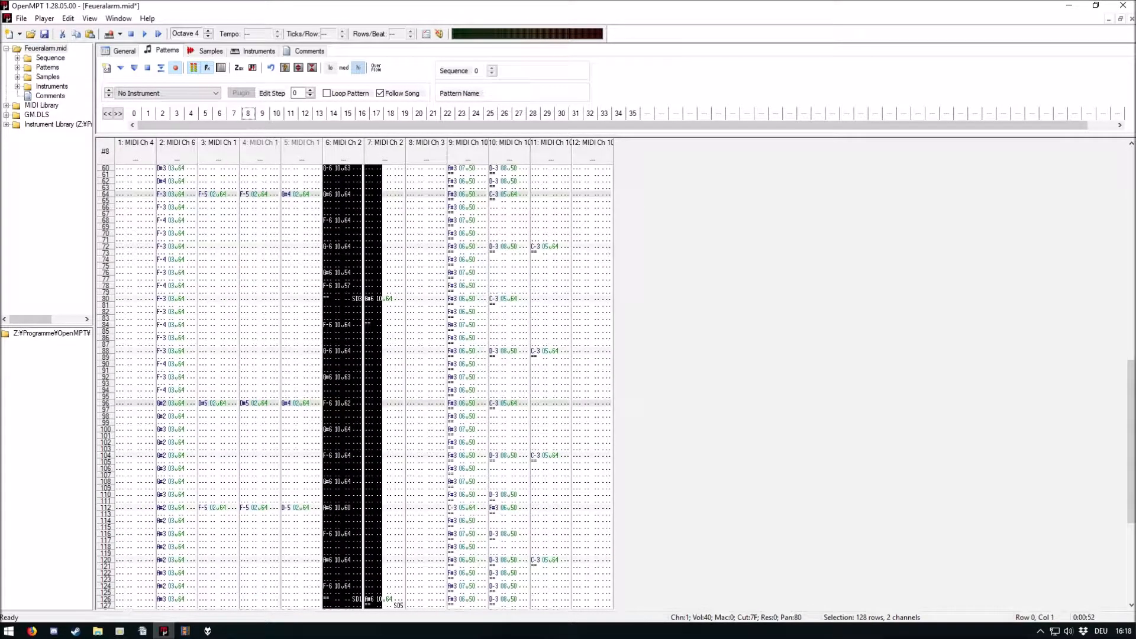
scroll(355, 584, up, 15)
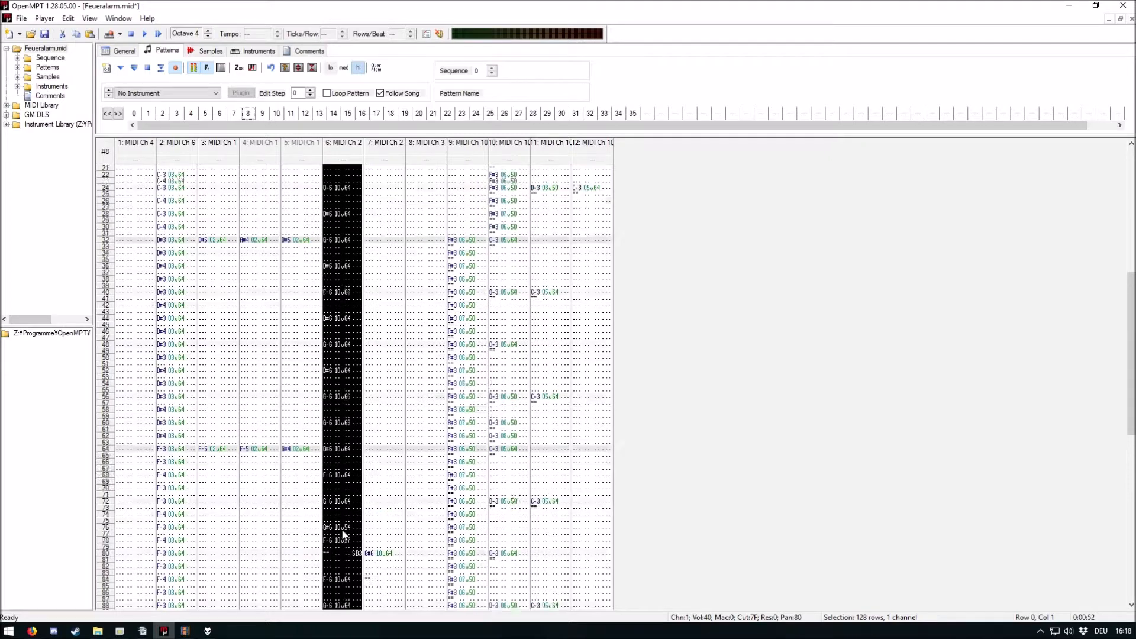
drag(132, 320, 132, 307)
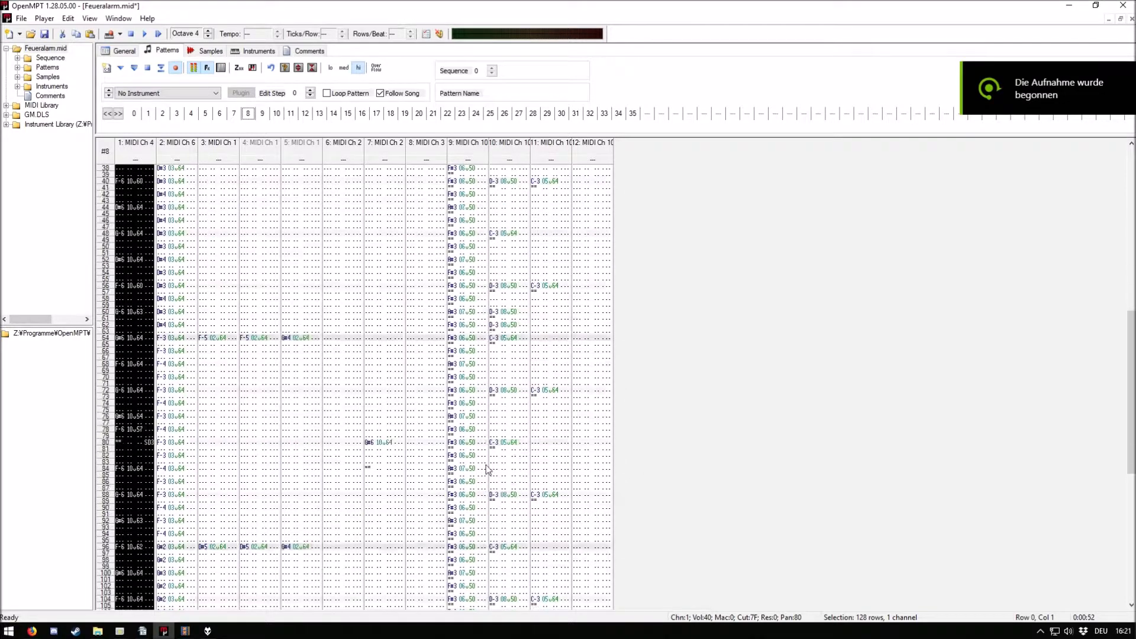
Move channel 7's leftover notes at rows 80 and 126 of pattern 8 into channel 1
scroll(488, 469, down, 4)
drag(395, 405, 358, 352)
scroll(378, 391, down, 6)
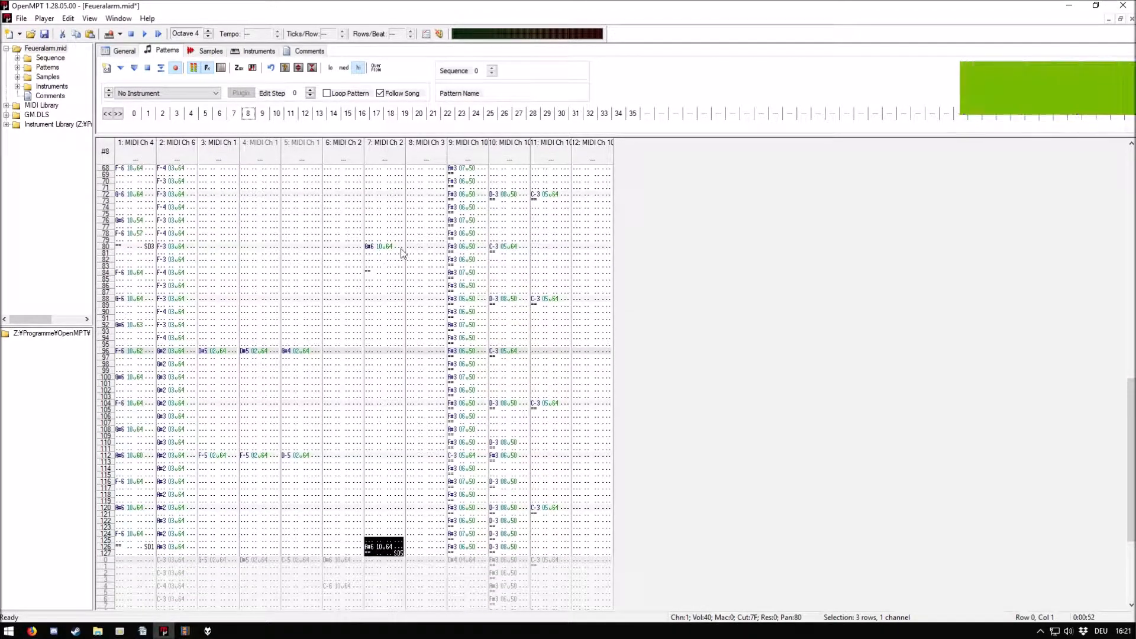
drag(402, 249, 383, 248)
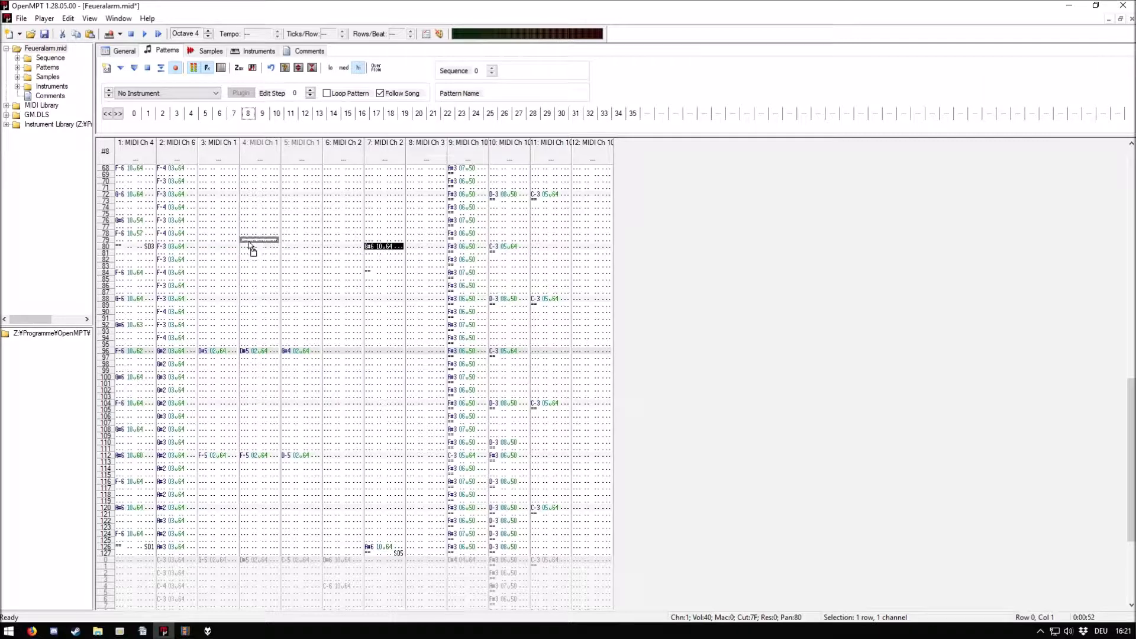
drag(142, 253, 140, 252)
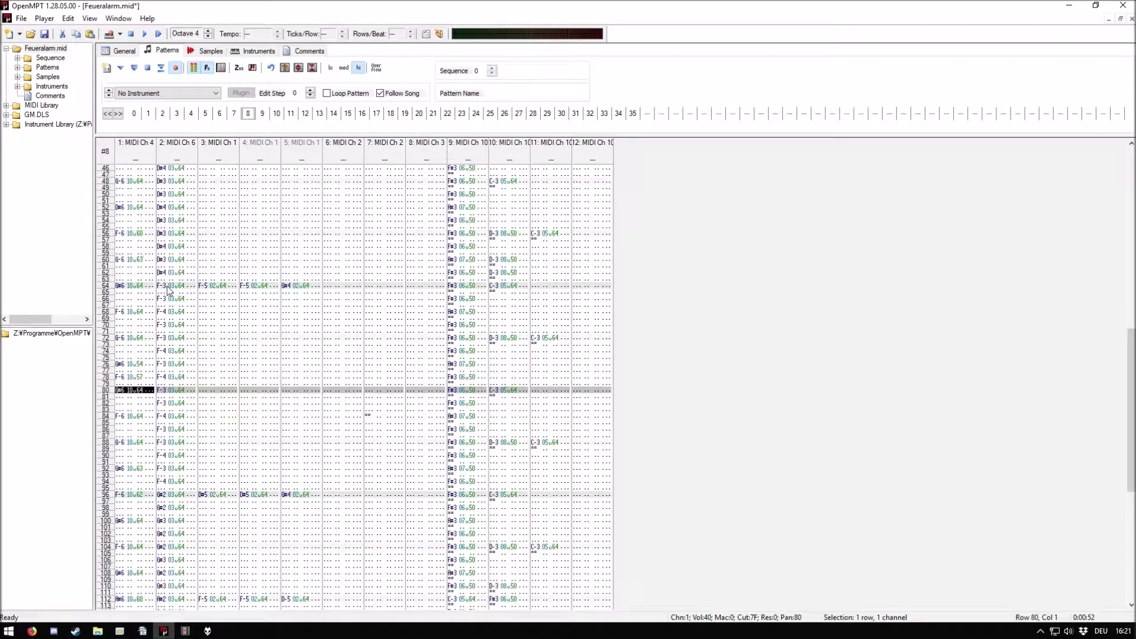
scroll(398, 480, down, 10)
drag(390, 481, 145, 479)
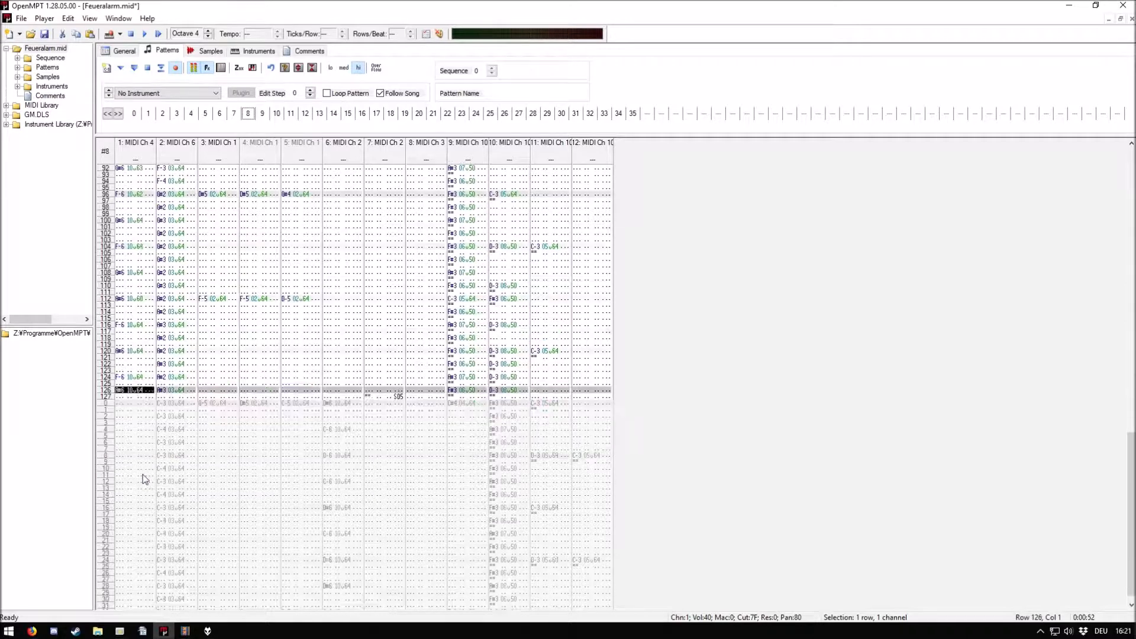
In pattern 9, move channel 7's notes at rows 126 and 80 into channel 6
click(262, 114)
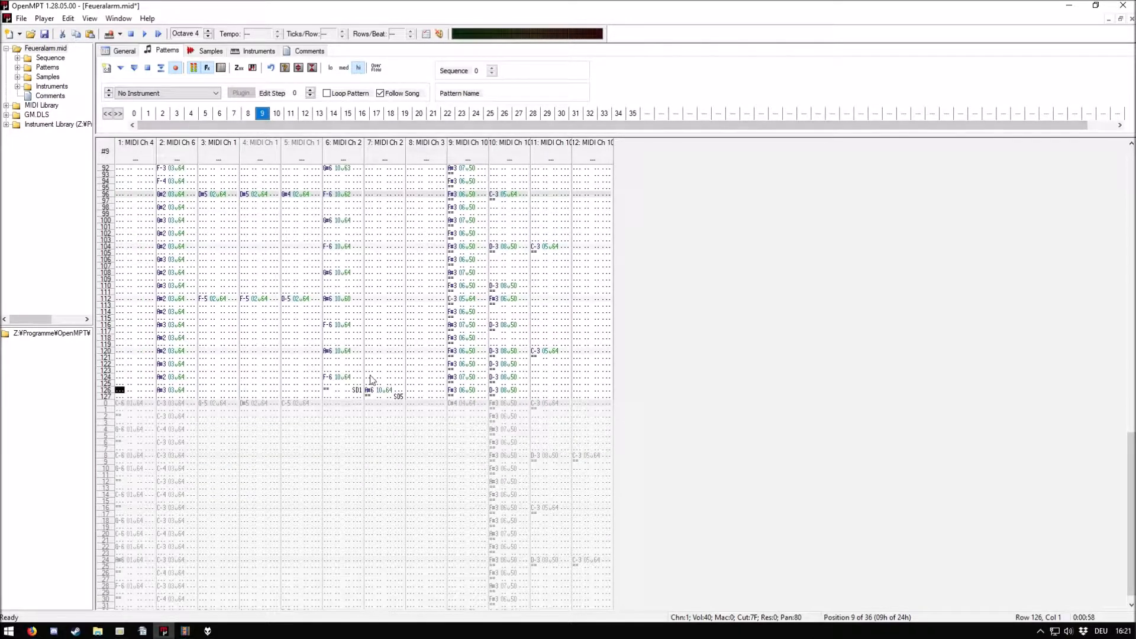
drag(401, 391, 350, 393)
scroll(362, 399, up, 4)
click(396, 248)
drag(393, 248, 341, 610)
Move all 128 rows of channel 6 in pattern 9 into channel 1, aligned to row 0
scroll(374, 312, up, 10)
scroll(374, 315, up, 14)
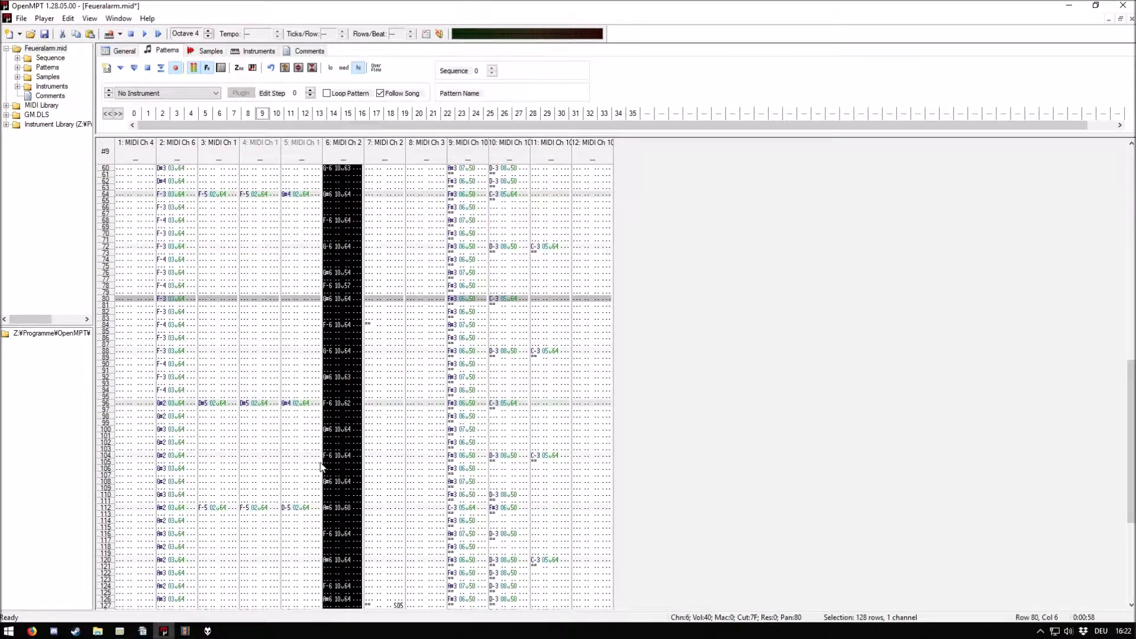
scroll(322, 467, up, 20)
drag(330, 267, 144, 273)
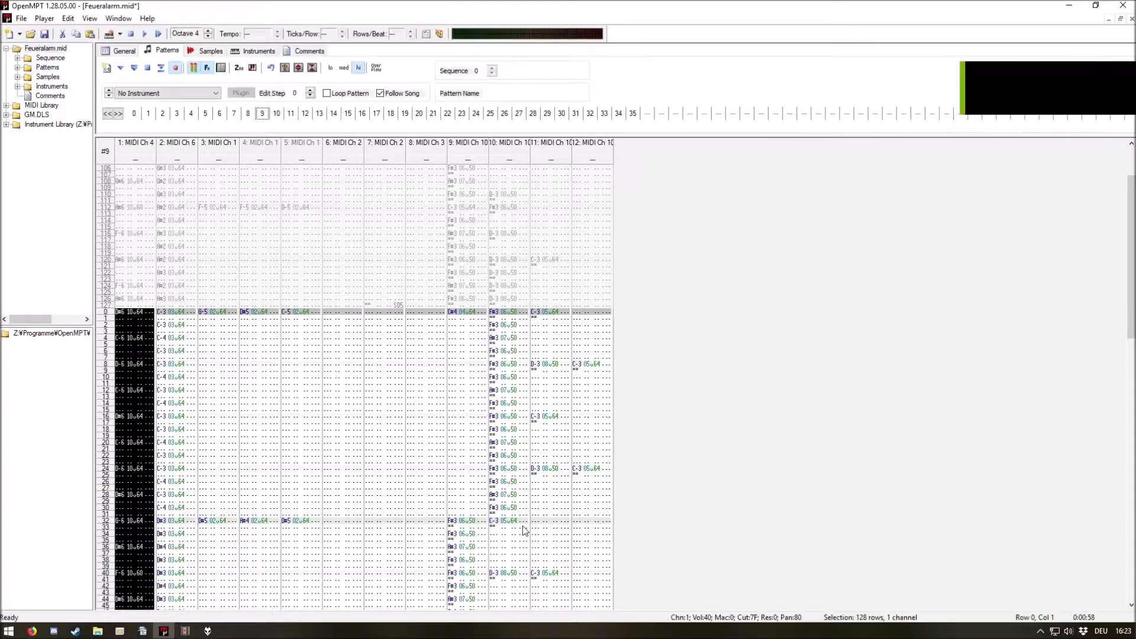
Review the notes in the first three channels of patterns 0, 1, 3 and 6, highlighting them for inspection
click(134, 113)
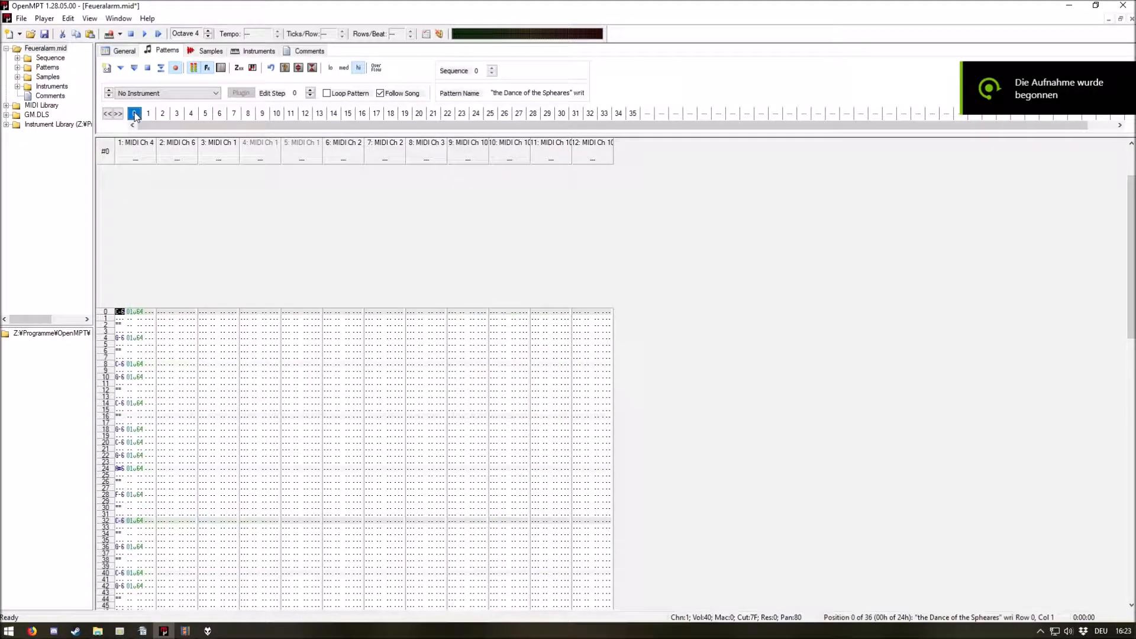
click(149, 114)
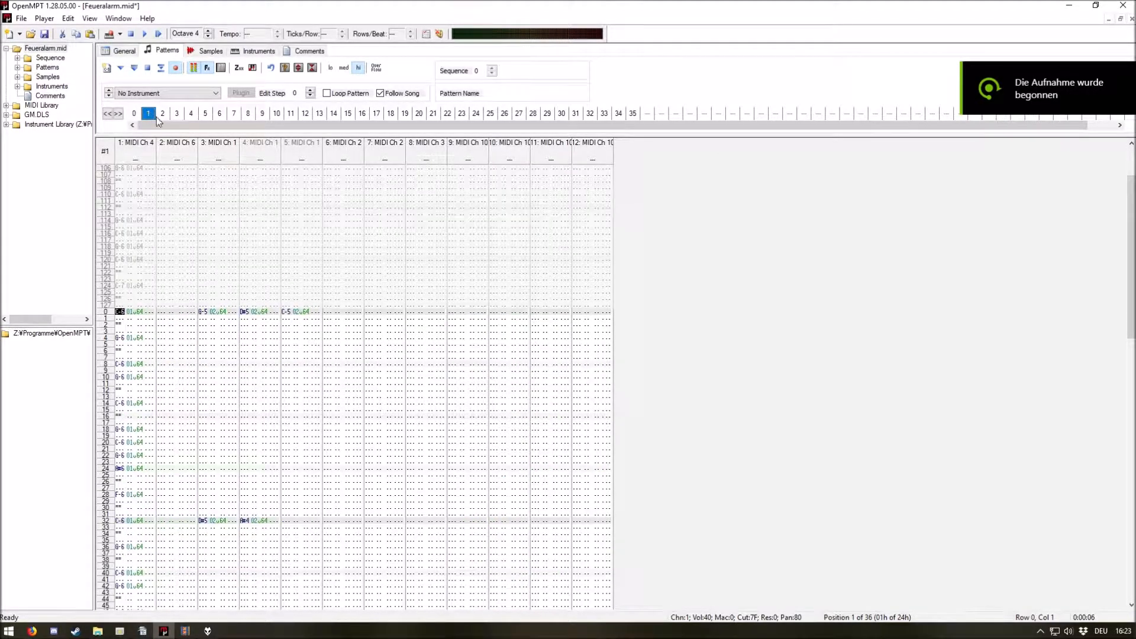
drag(130, 312, 219, 392)
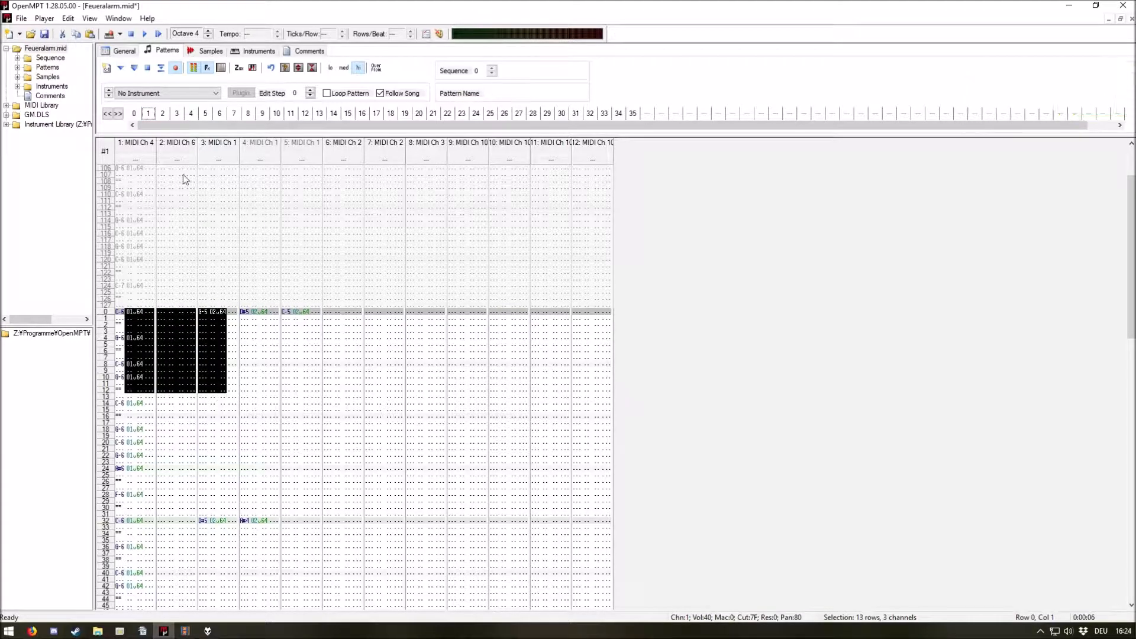
click(175, 114)
drag(128, 312, 214, 382)
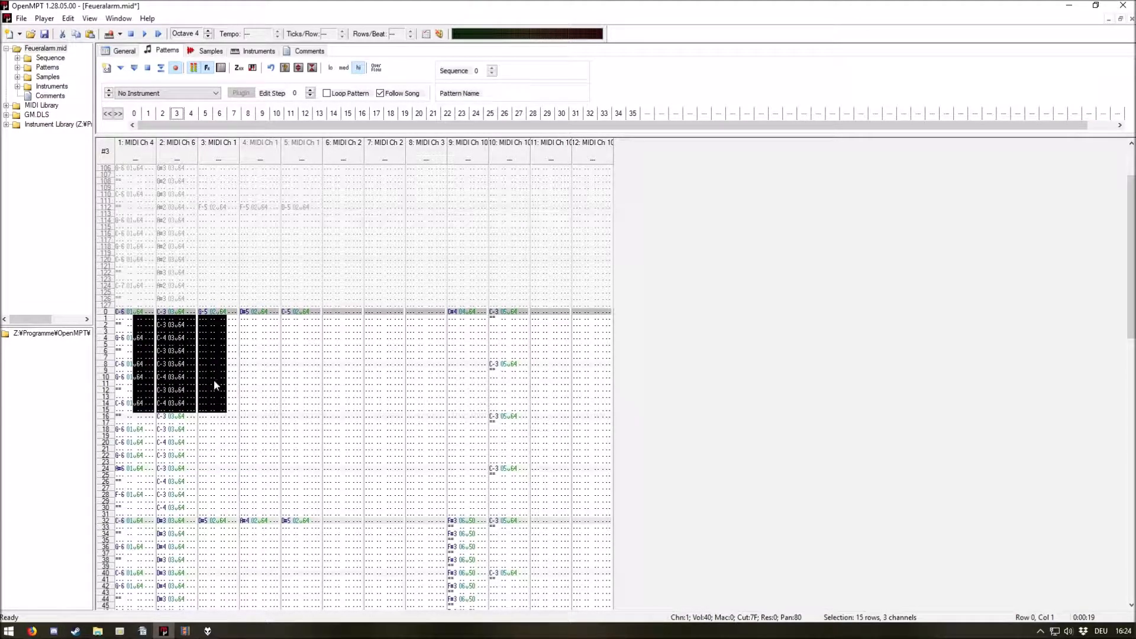
click(219, 113)
drag(137, 313, 221, 437)
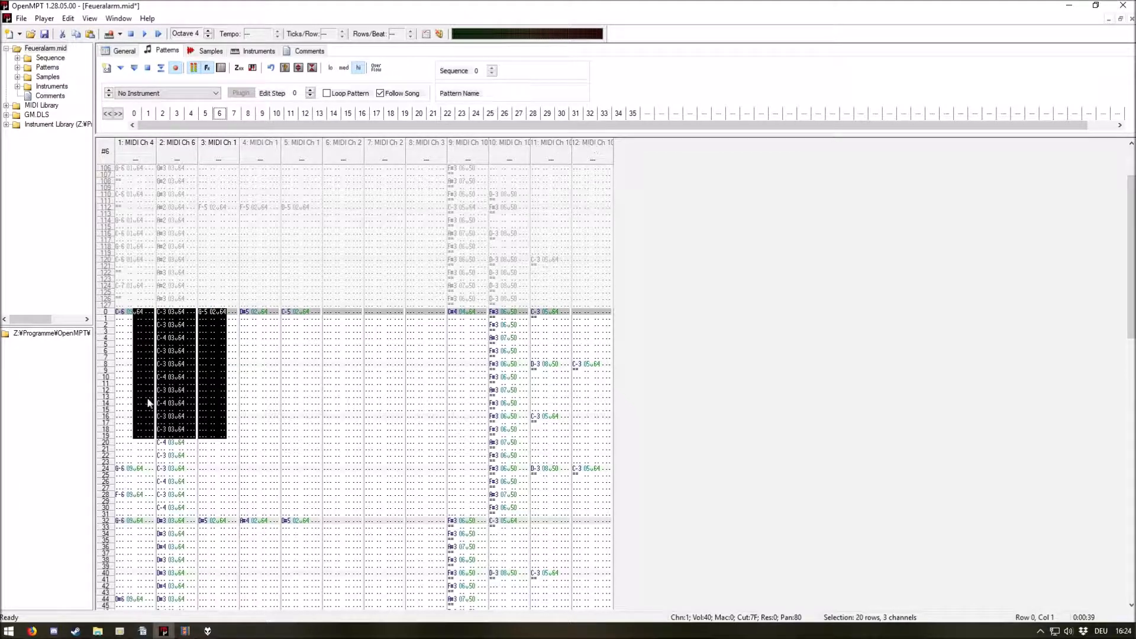
scroll(152, 395, down, 13)
scroll(153, 413, down, 10)
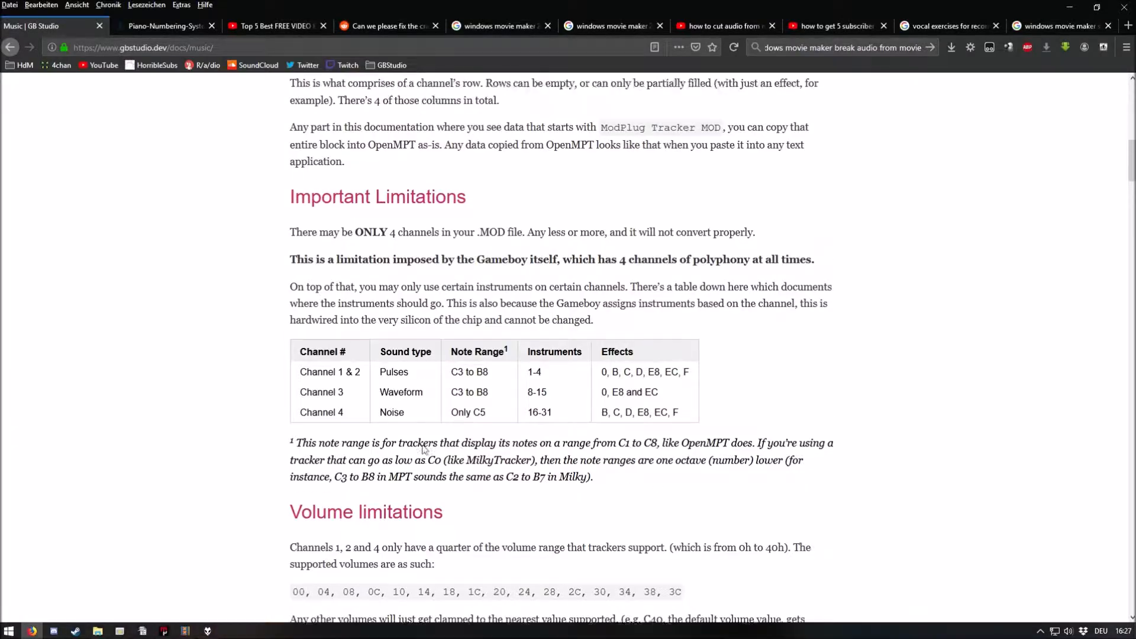
In the browser, read the channel note ranges under Important Limitations in the GB Studio music documentation and open the piano numbering page
scroll(349, 358, up, 3)
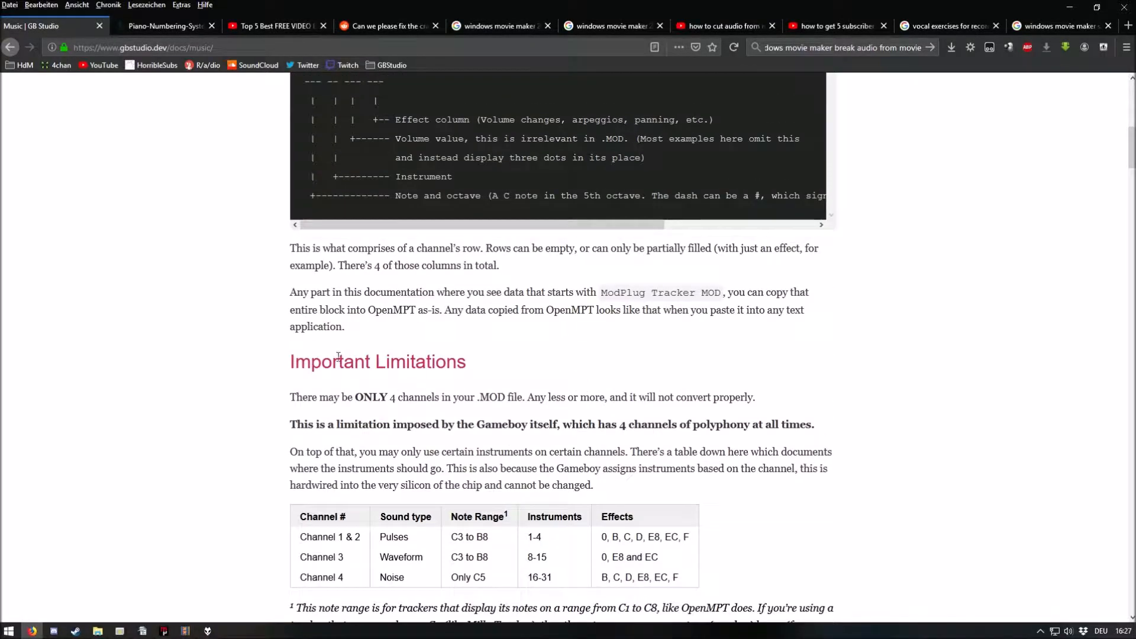
scroll(305, 370, down, 3)
drag(452, 332, 484, 357)
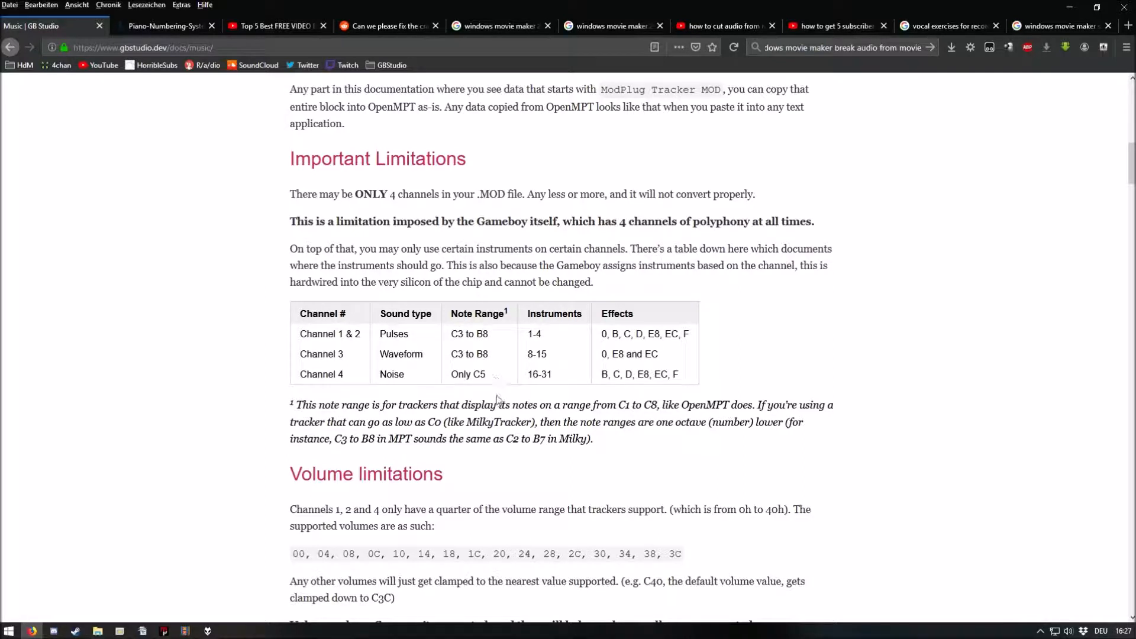
click(160, 26)
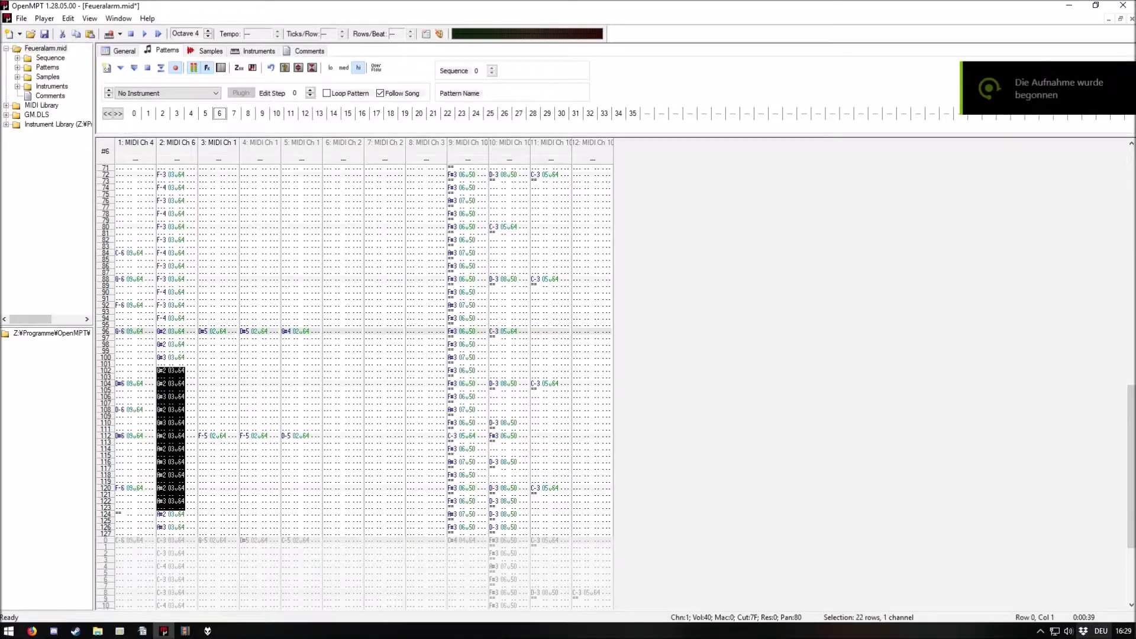
Inspect channel 2's bass notes around rows 99–126 in patterns 6, 1 and 2, highlighting them for comparison
click(170, 352)
drag(157, 398, 206, 568)
click(148, 114)
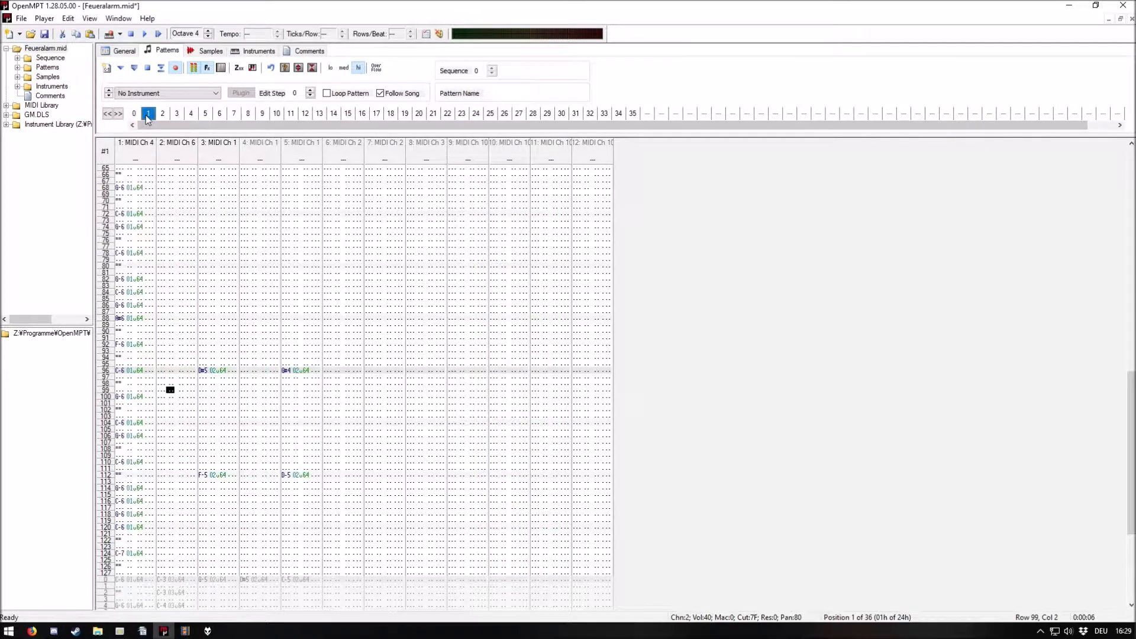
scroll(175, 289, down, 6)
click(167, 114)
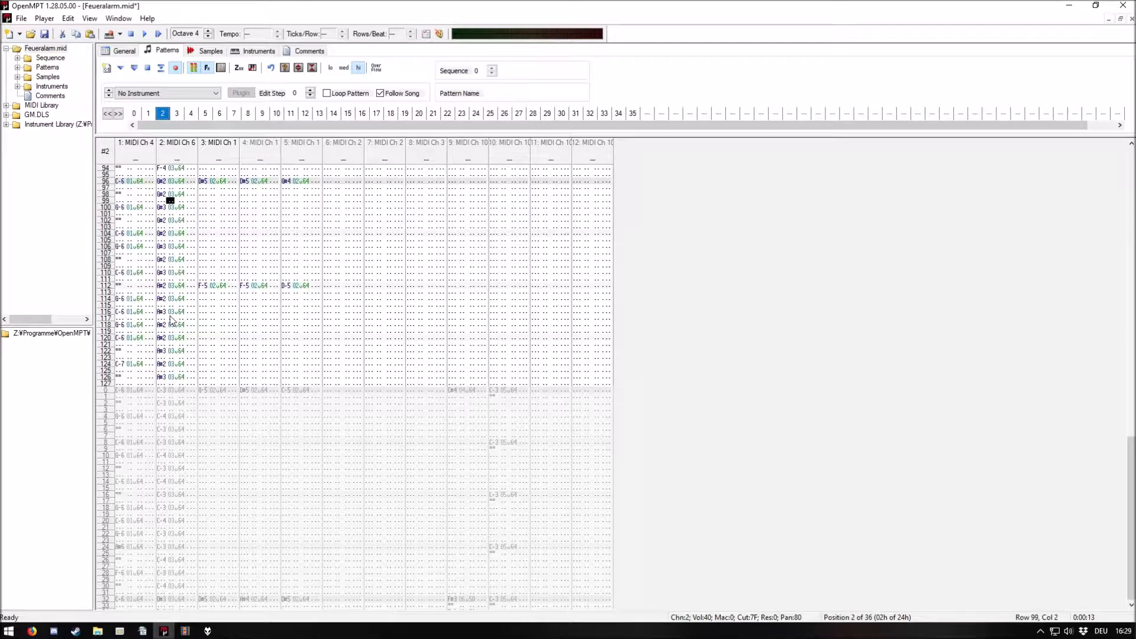
scroll(171, 318, up, 2)
drag(151, 241, 181, 402)
scroll(171, 402, up, 2)
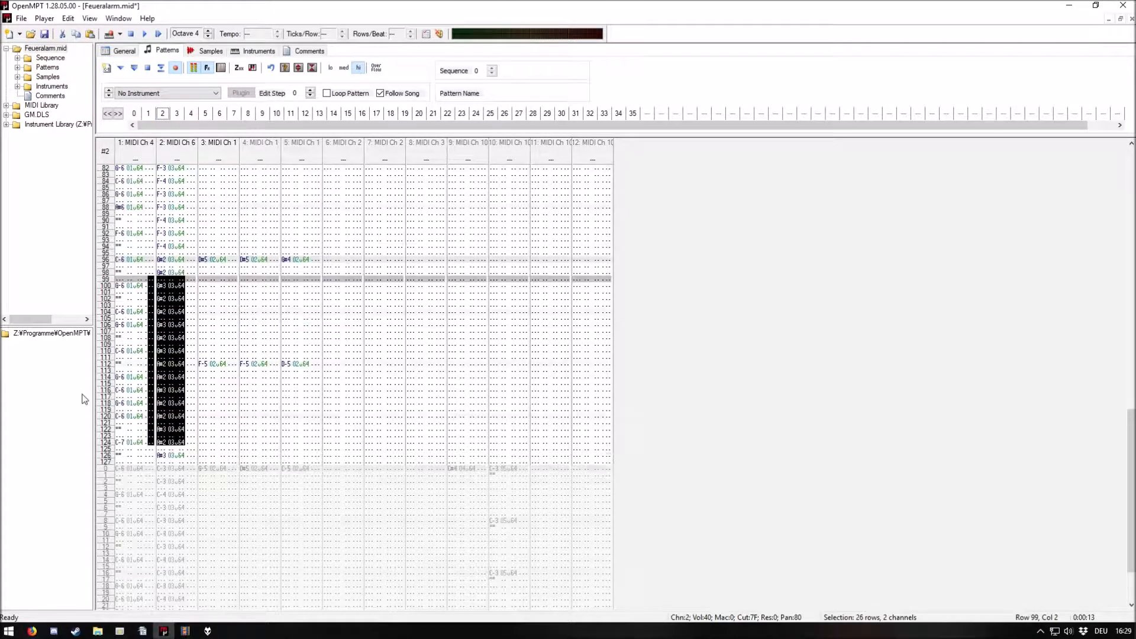
click(176, 307)
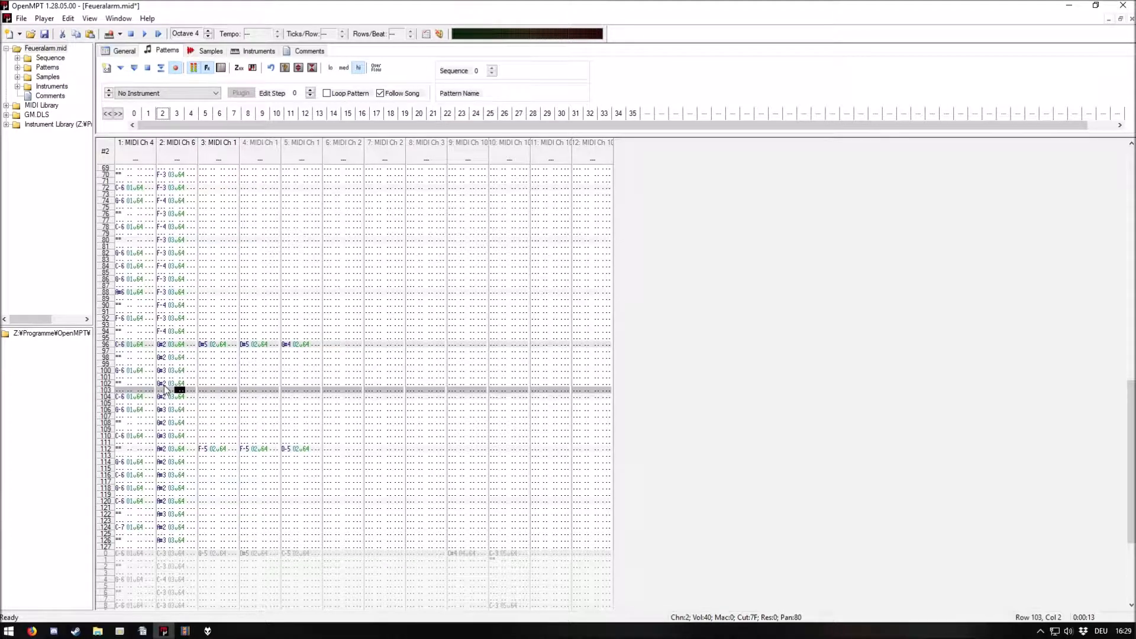
click(164, 359)
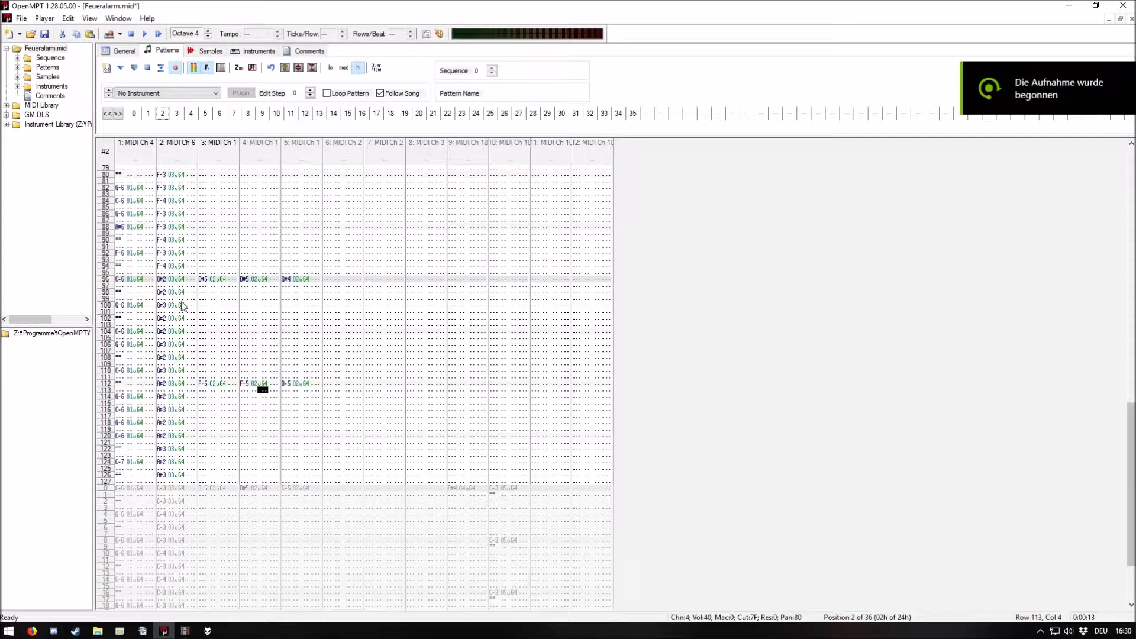
In pattern 2, replace channel 2's G#2 notes at rows 96, 98, 102, 104 and 108 with copies of the G#3 note
click(182, 305)
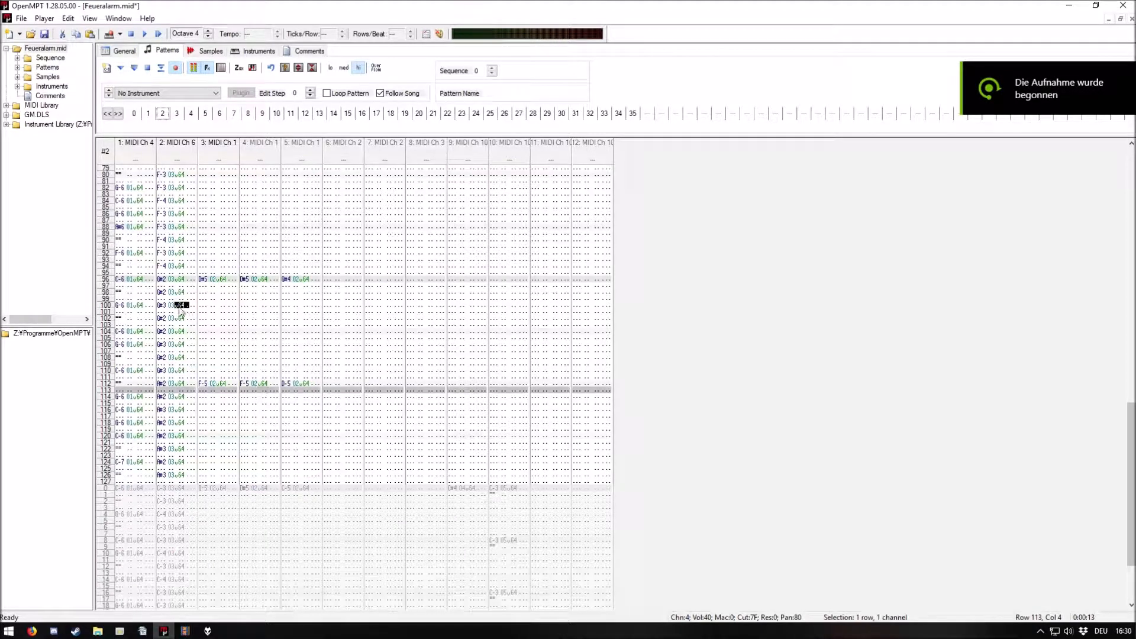
click(166, 294)
text(G#3 03v64)
click(161, 378)
text(G#3 03v64)
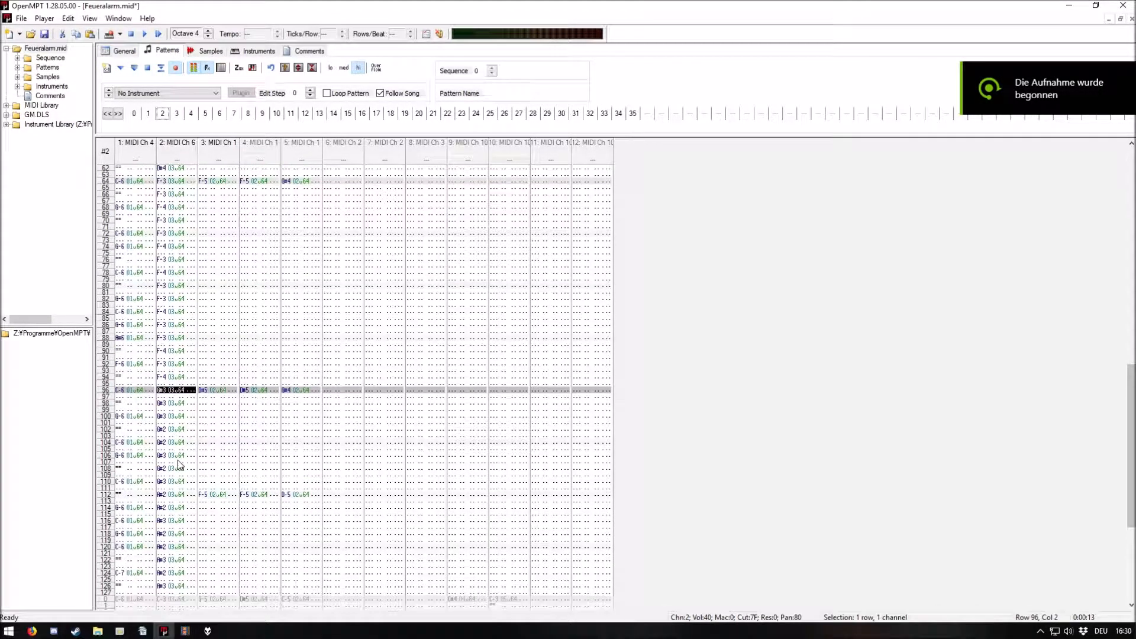
click(161, 429)
key(ctrl+v)
click(161, 404)
key(ctrl+v)
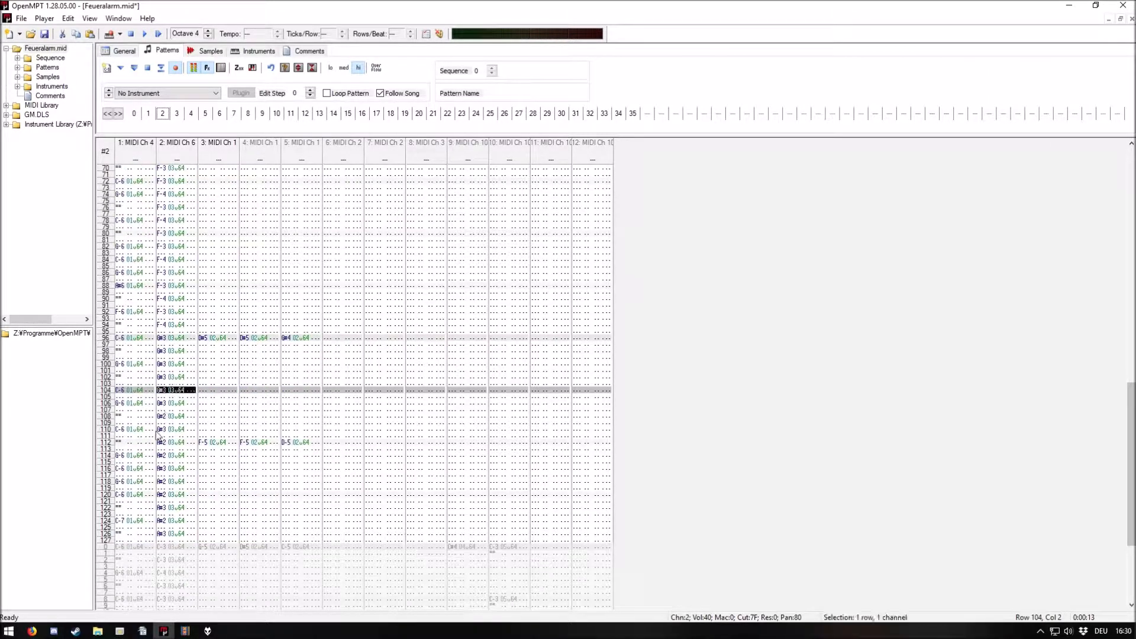
click(161, 416)
key(ctrl+v)
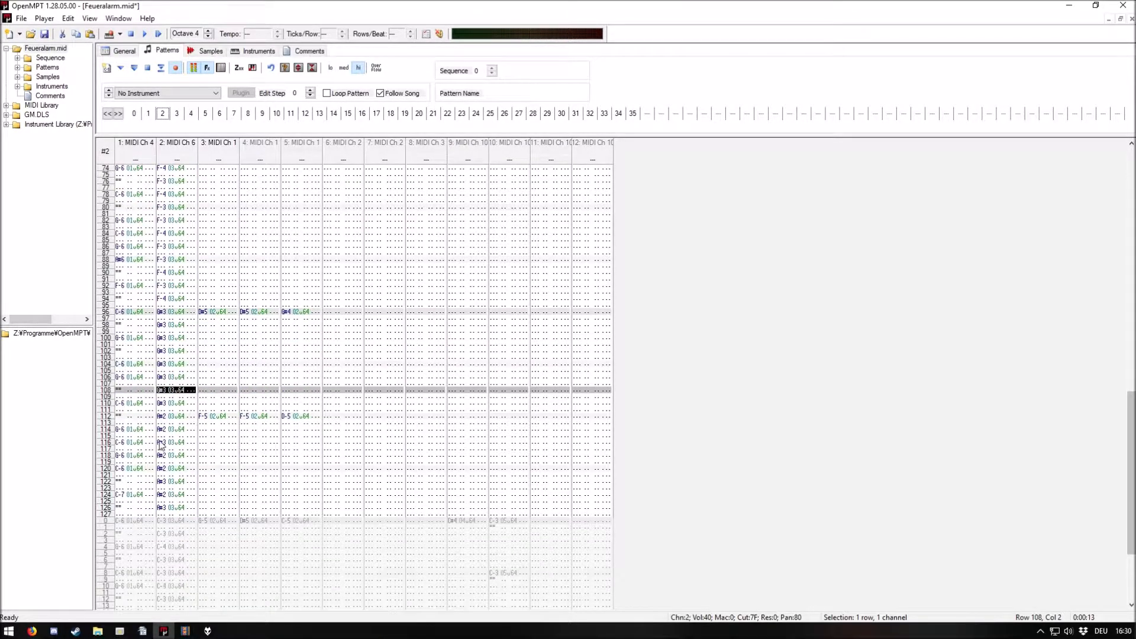
In pattern 2, replace channel 2's A#2 notes at rows 112, 114, 118, 120 and 124 with A#3
click(160, 443)
click(162, 365)
key(ctrl+v)
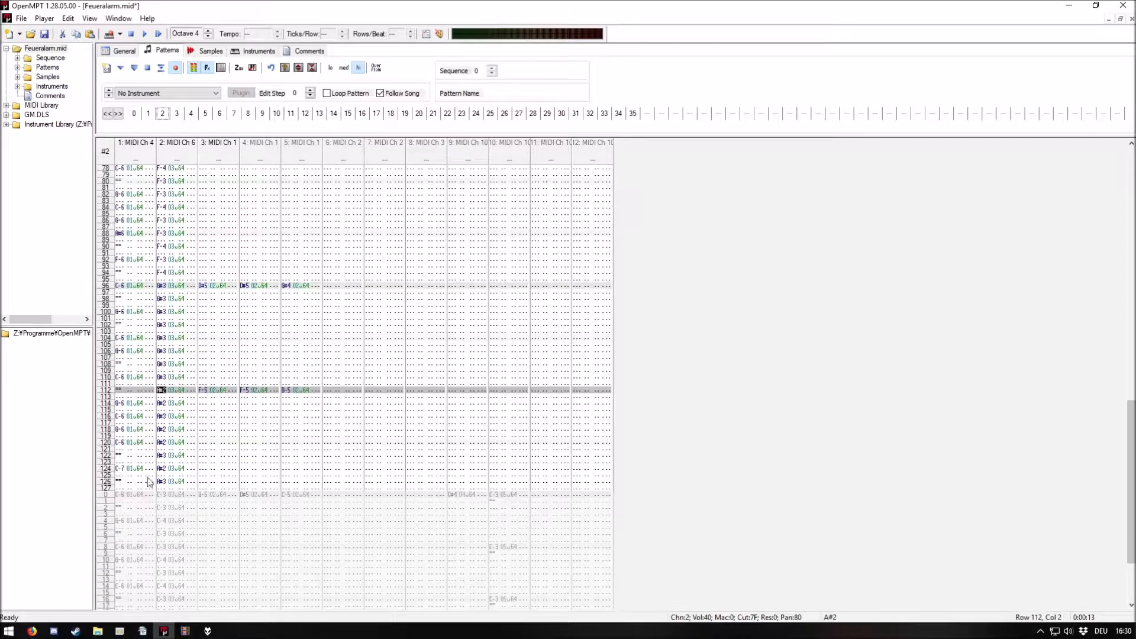
click(162, 404)
click(161, 417)
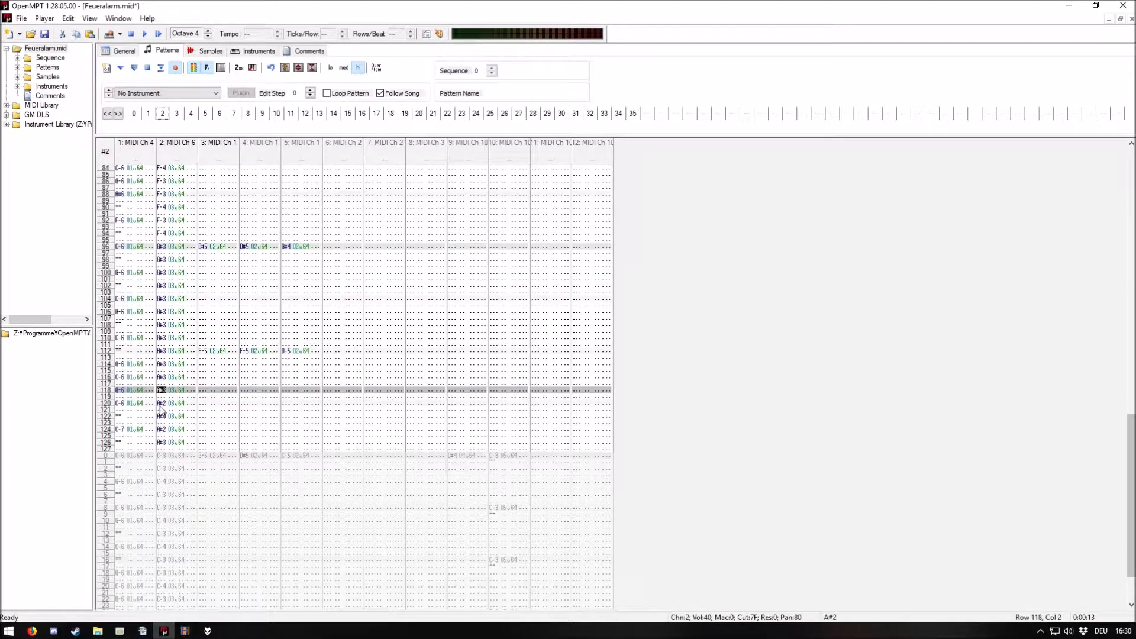
click(161, 404)
click(162, 417)
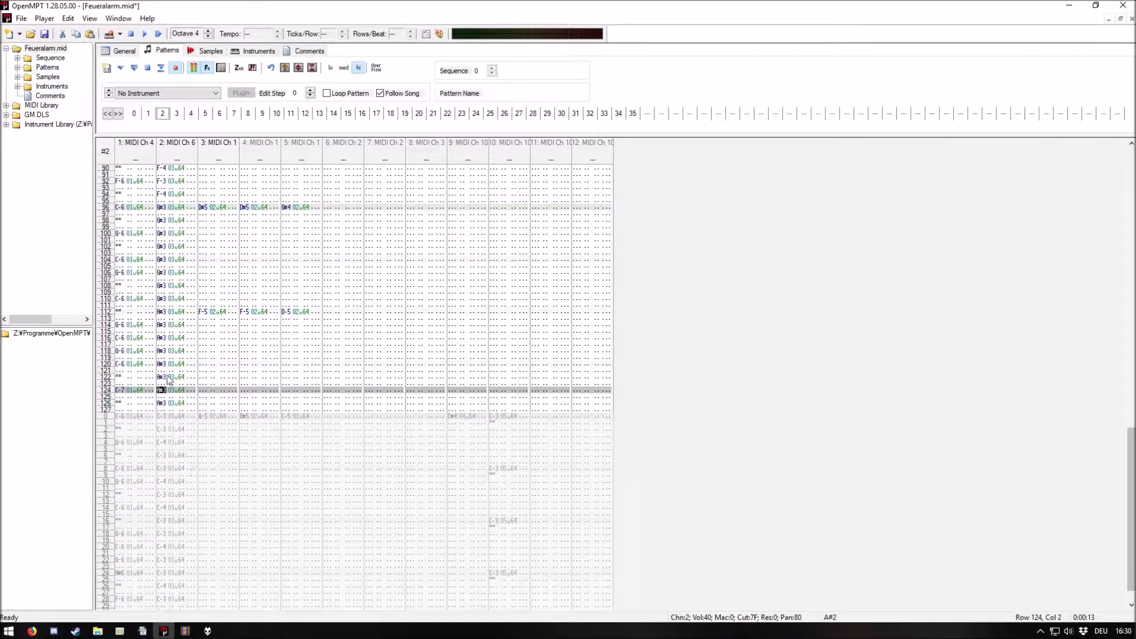
Play the song through pattern 2 to listen to the flattened bass line, and stop playback
click(149, 113)
key(F5)
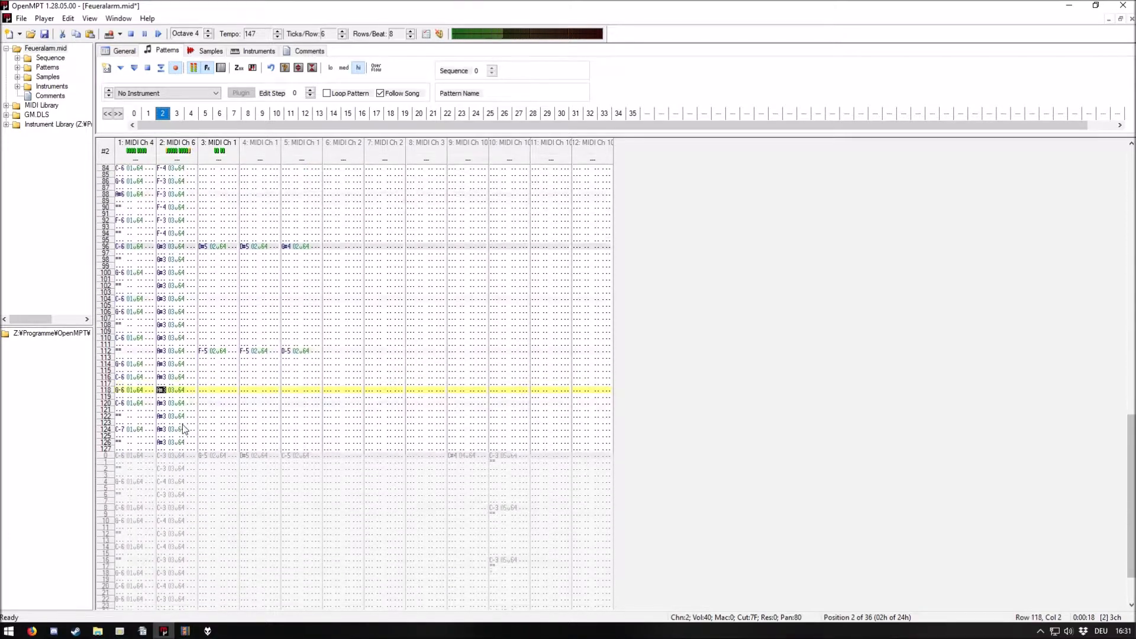
key(F8)
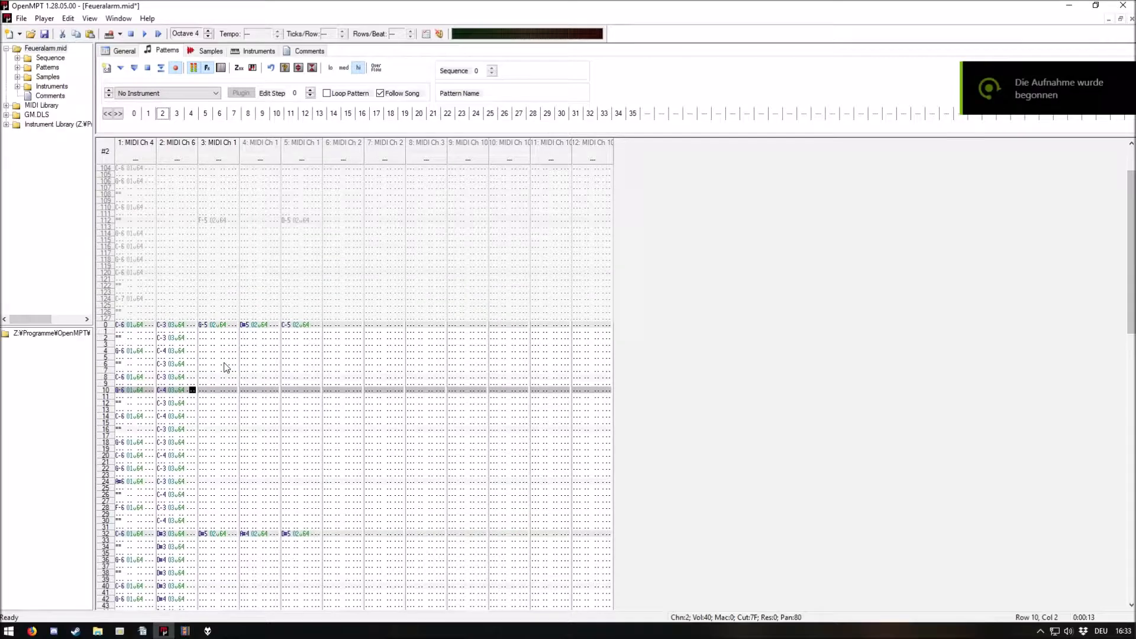
In pattern 2, raise channel 2's note at row 96 to G#3 and its notes at rows 100, 106 and 110 to G#4
scroll(228, 384, down, 15)
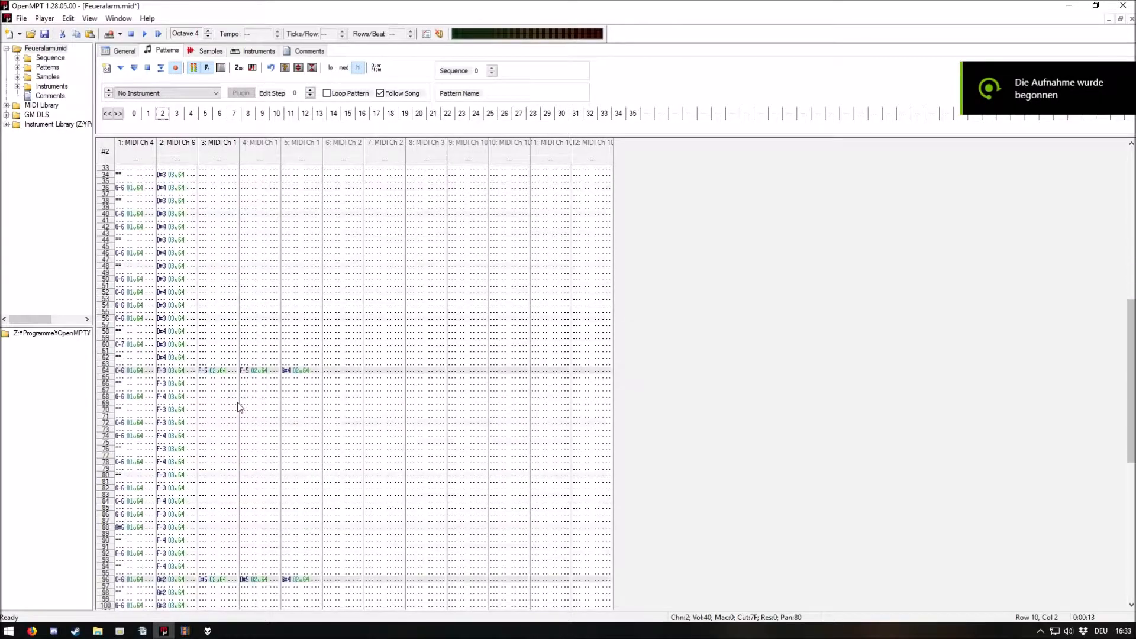
scroll(245, 408, down, 3)
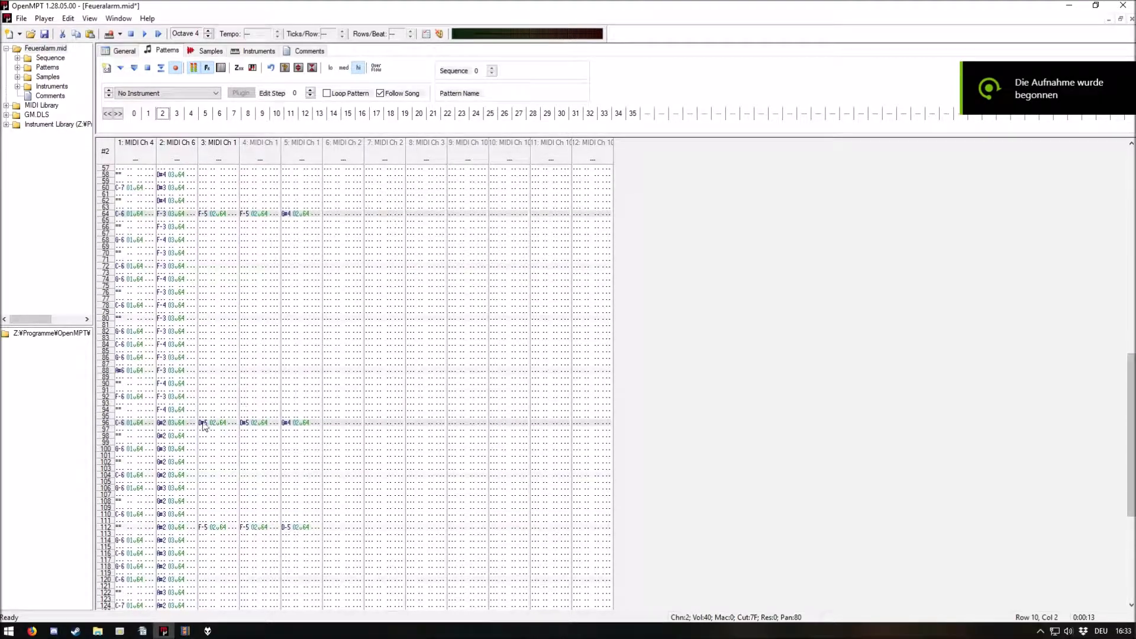
click(161, 450)
scroll(181, 471, down, 3)
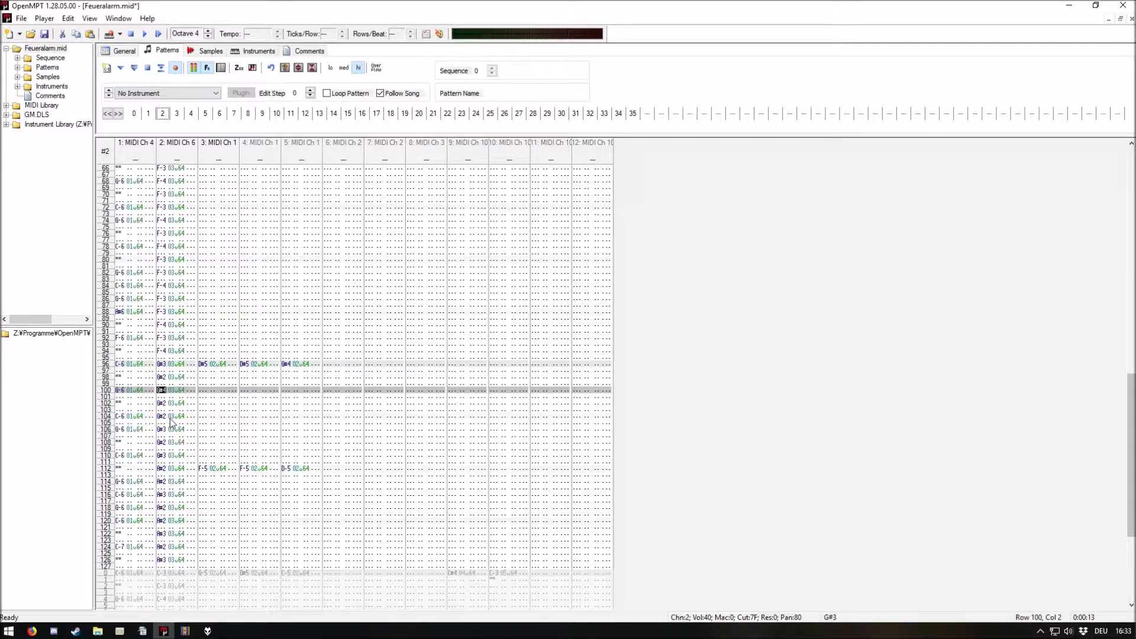
click(170, 430)
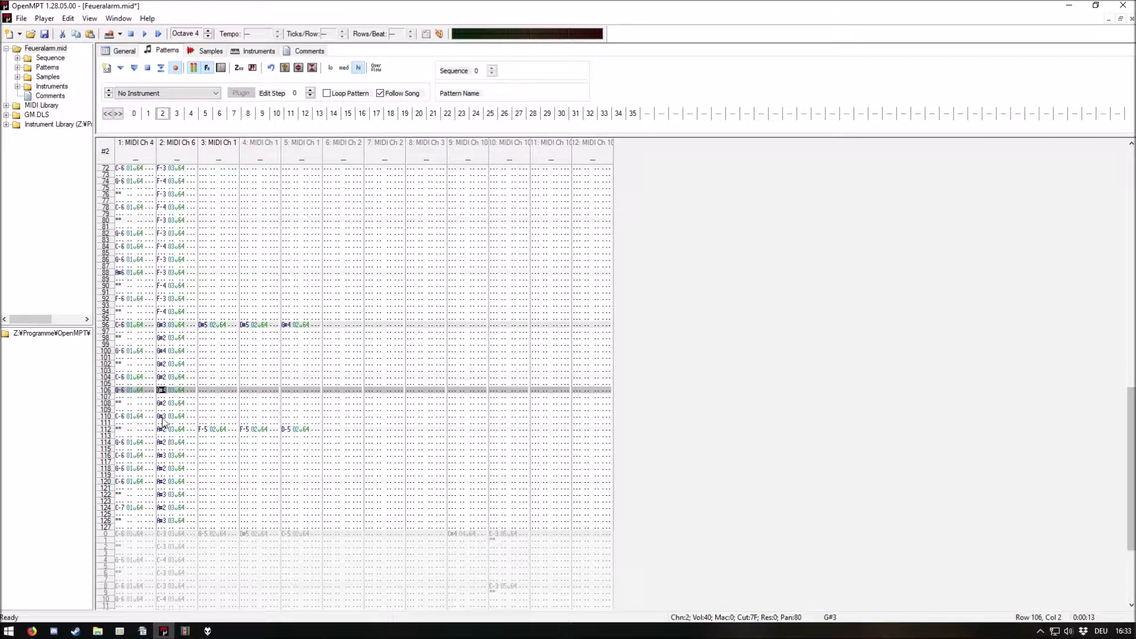
click(164, 417)
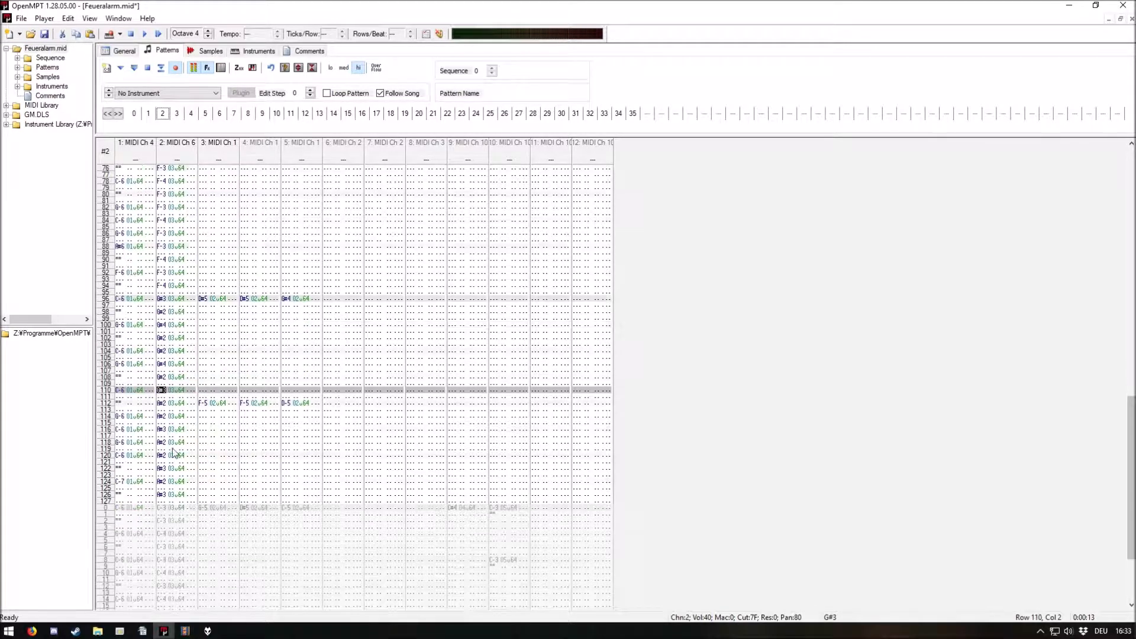
Raise channel 2's remaining G#2 notes at rows 98, 102, 104 and 108 of pattern 2 to G#3
click(159, 299)
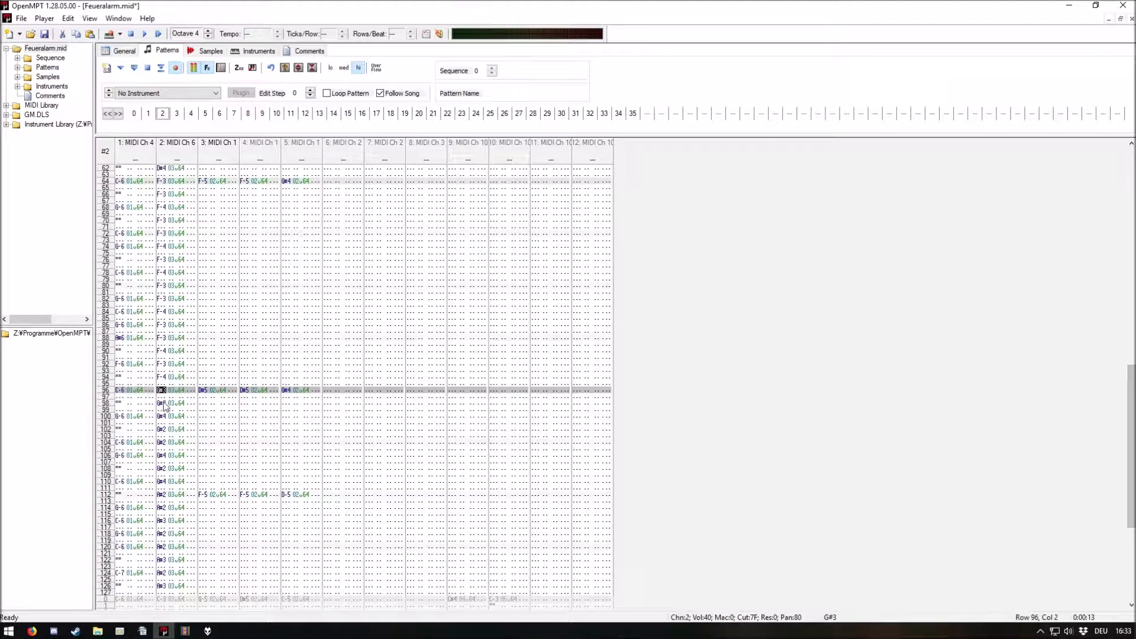
click(163, 429)
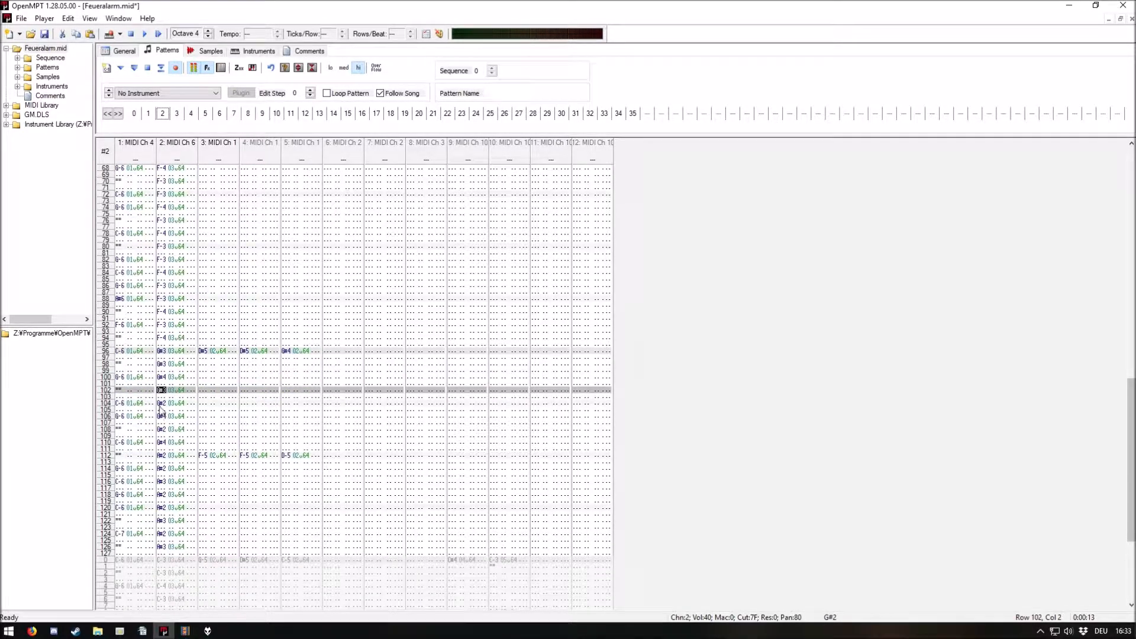
click(160, 405)
click(160, 417)
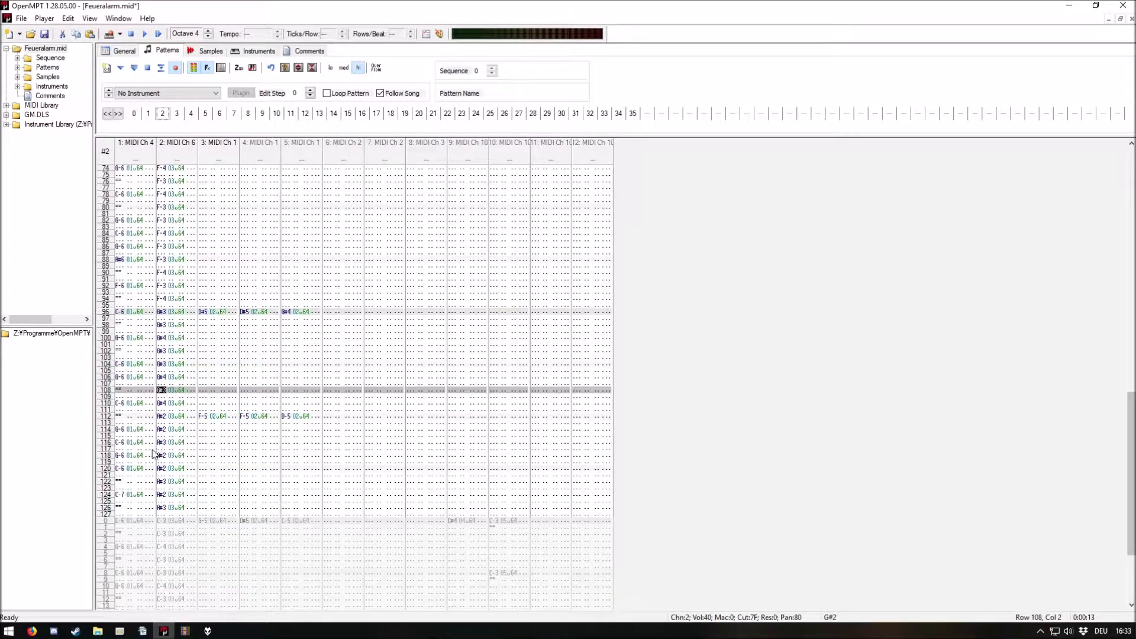
In pattern 2, raise channel 2's notes at rows 116, 122 and 126 to A#4 and the note at row 112 to A#3
click(161, 437)
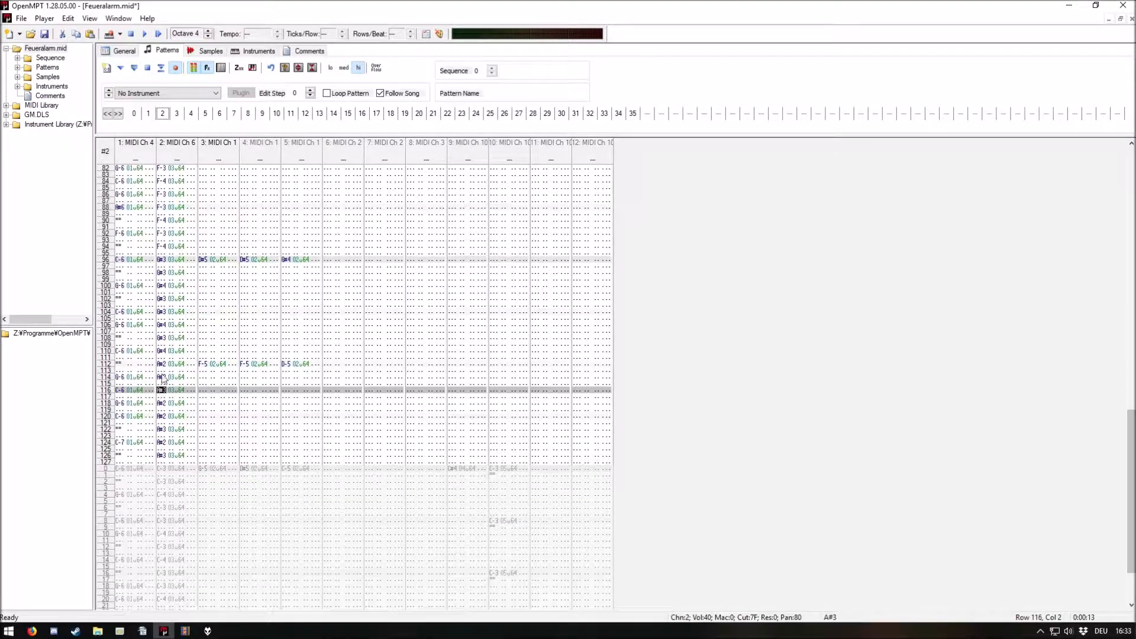
click(163, 371)
click(161, 418)
click(162, 422)
click(162, 423)
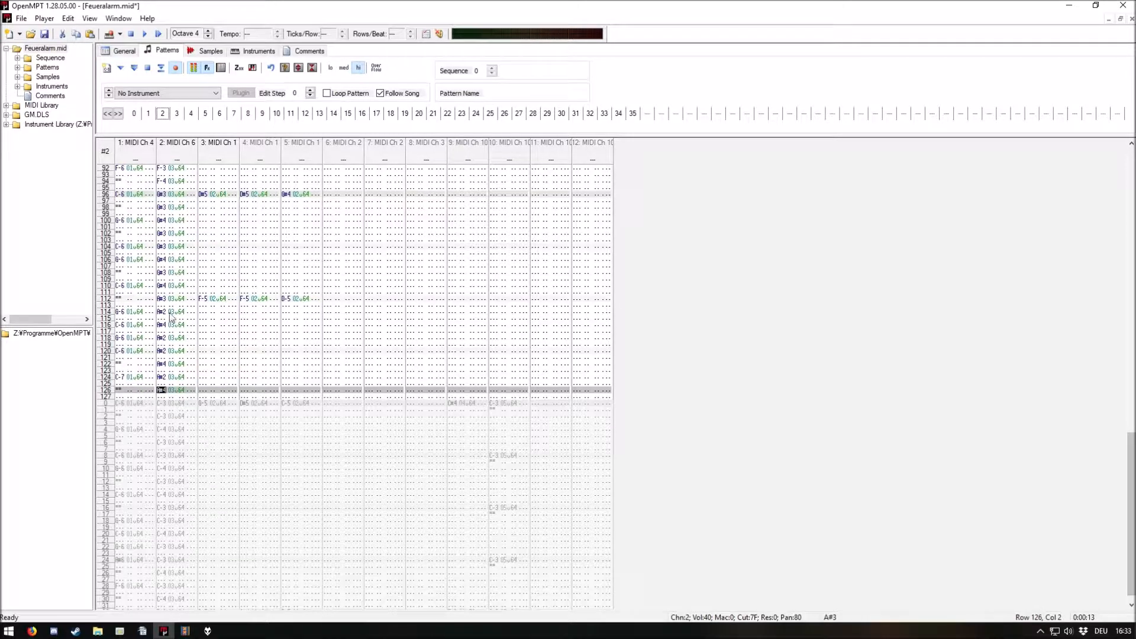
Raise channel 2's remaining A#2 notes at rows 114, 118, 120 and 124 of pattern 2 to A#3
click(161, 301)
click(161, 405)
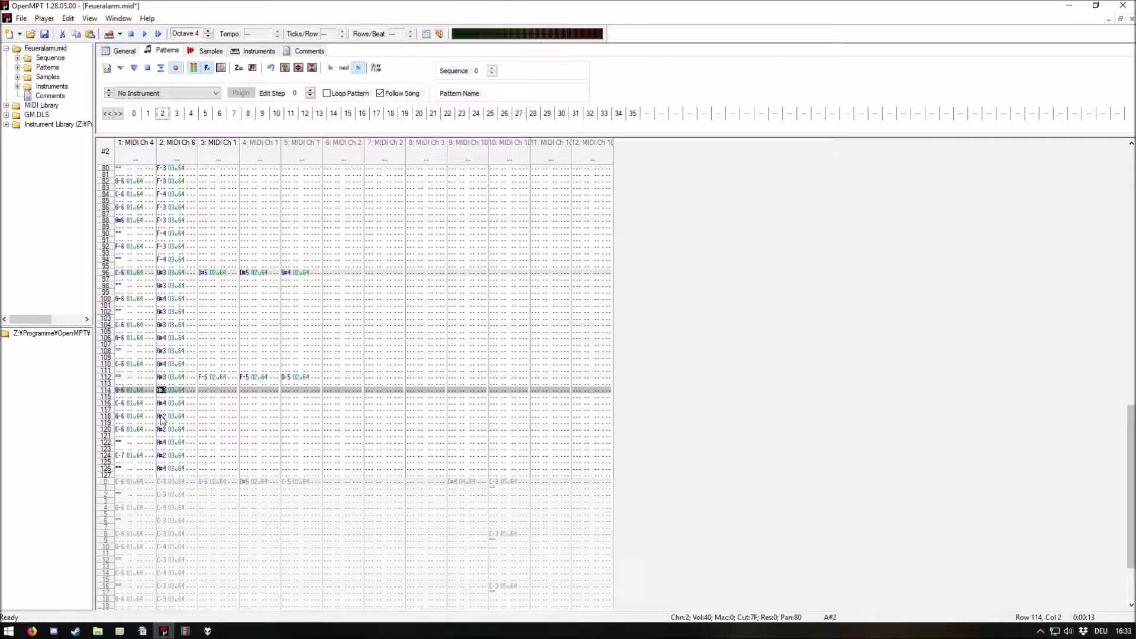
click(159, 416)
click(157, 407)
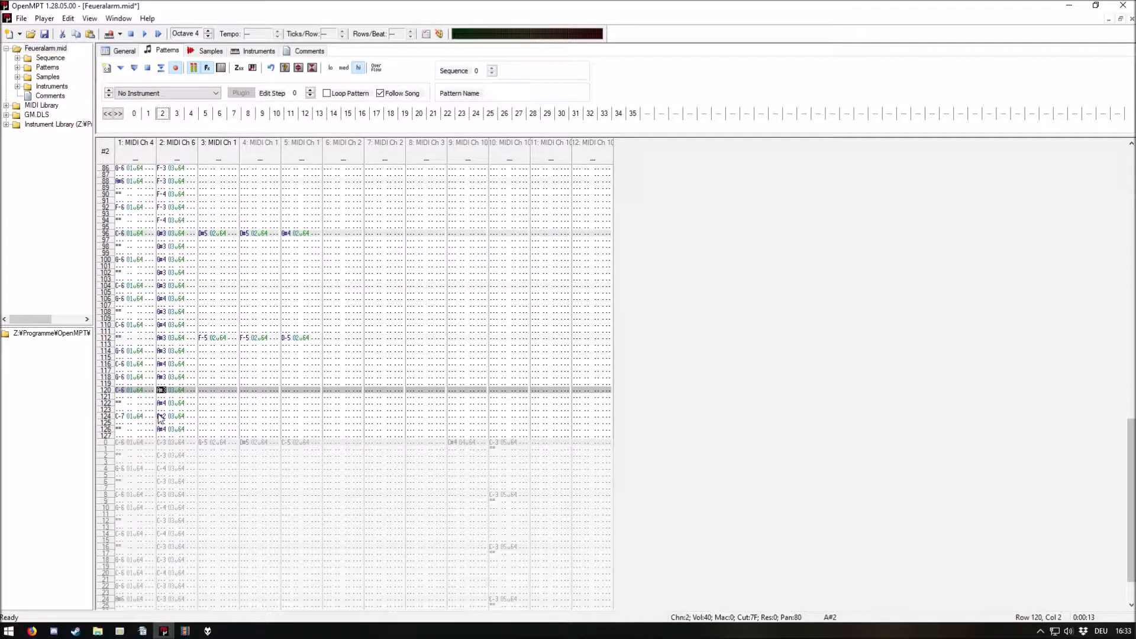
click(160, 417)
Play pattern 2 to hear the octave-raised bass line, and stop playback
click(160, 113)
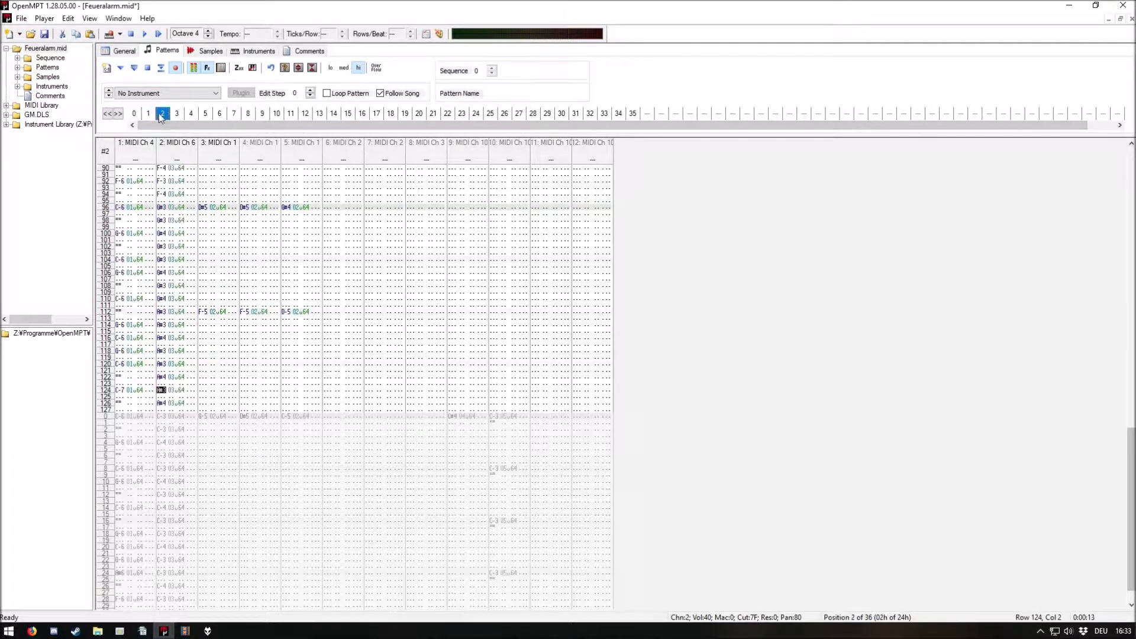
key(F5)
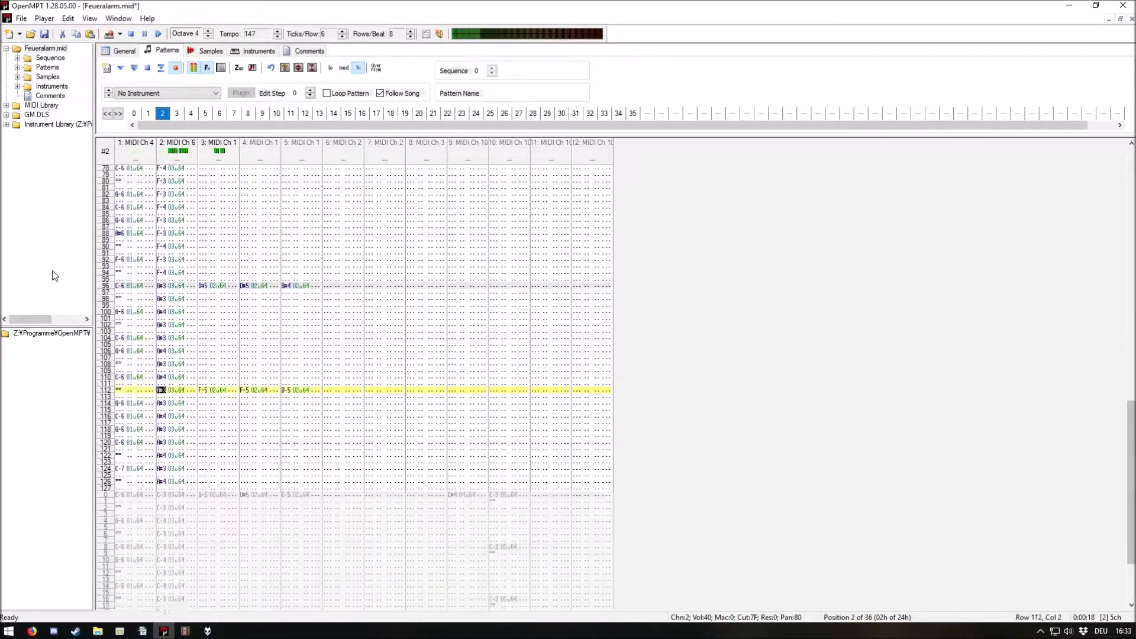
key(F8)
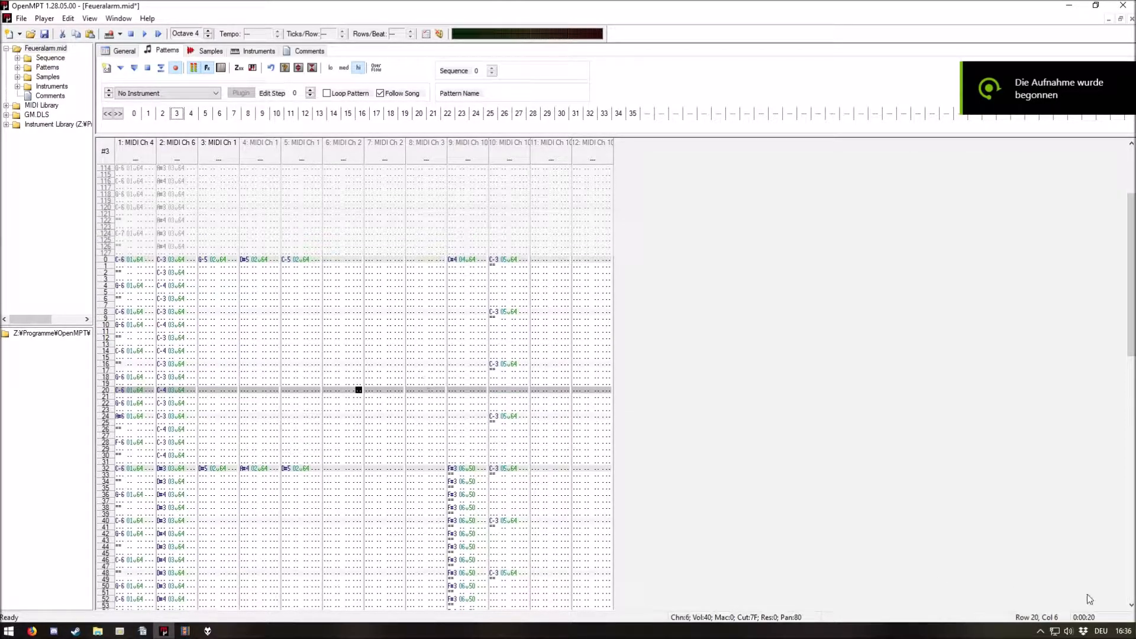
Switch to File Explorer and open the music folder inside the GB Studio SampleProject's assets
key(alt+Tab)
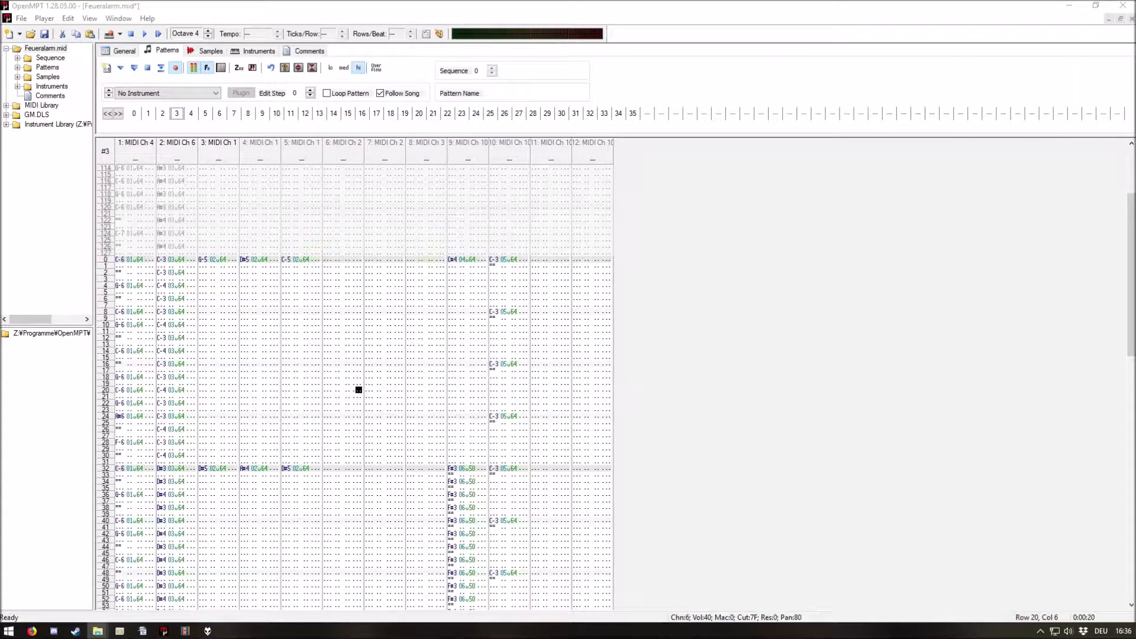
drag(1135, 592, 560, 176)
double_click(542, 299)
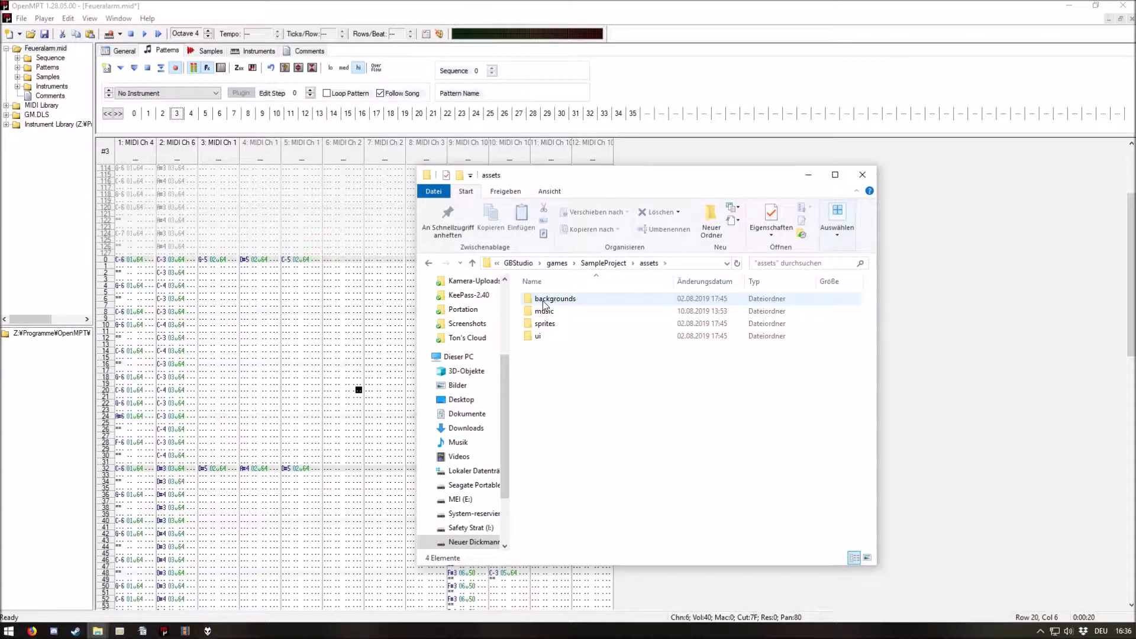
double_click(544, 311)
Duplicate template.mod in the music folder and rename the copy to myNewFunkyMusic.mod
drag(666, 408, 615, 314)
key(ctrl+c)
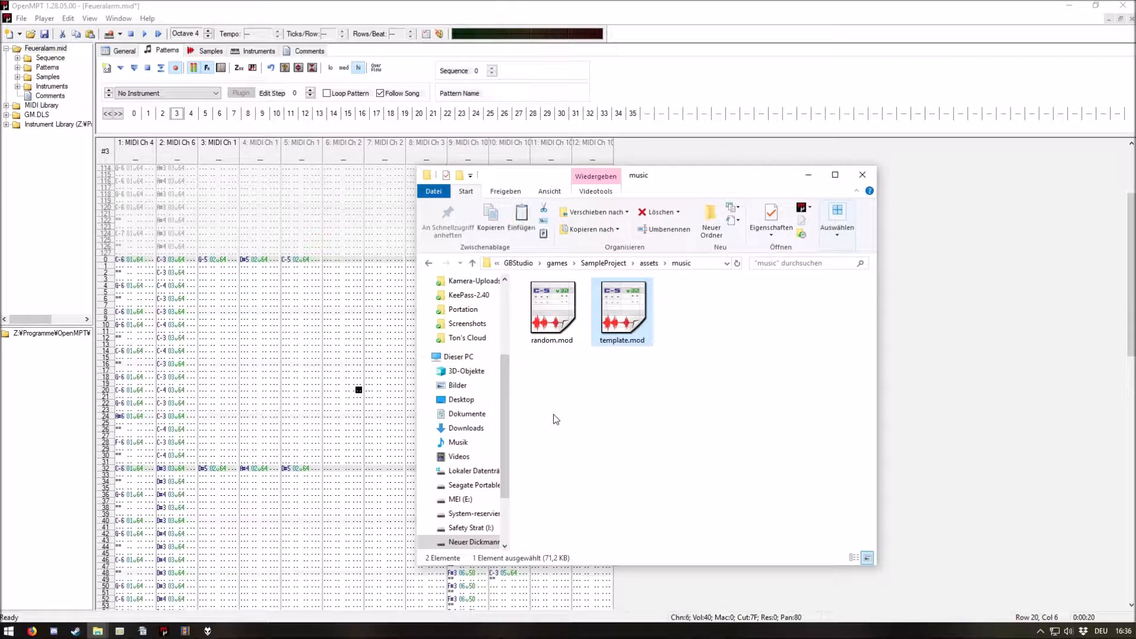
key(ctrl+v)
click(622, 352)
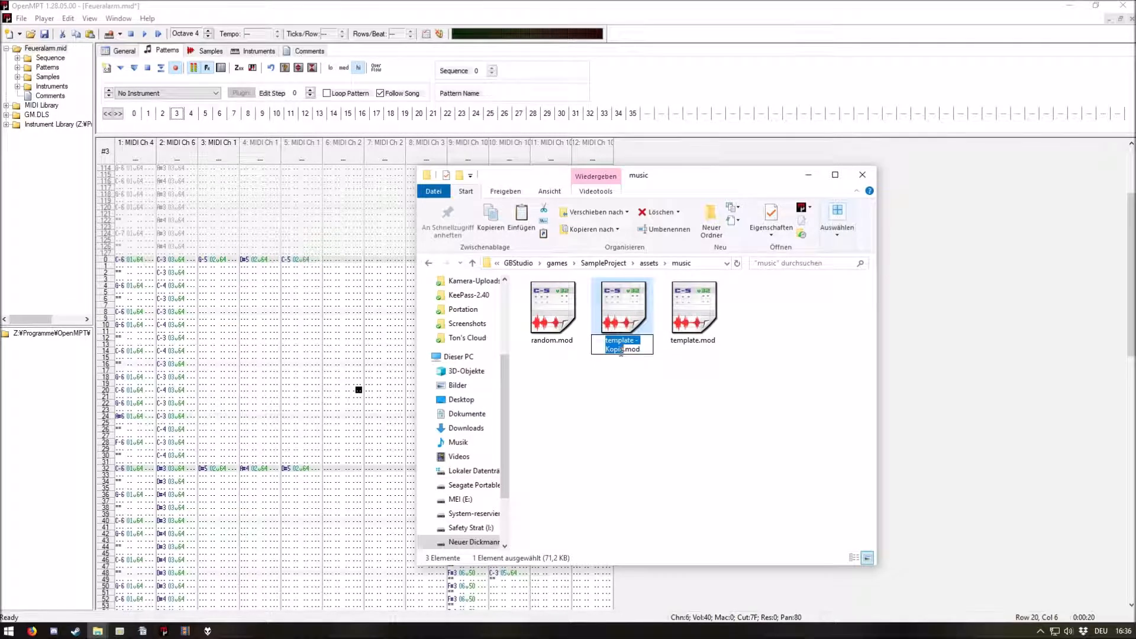
text(my)
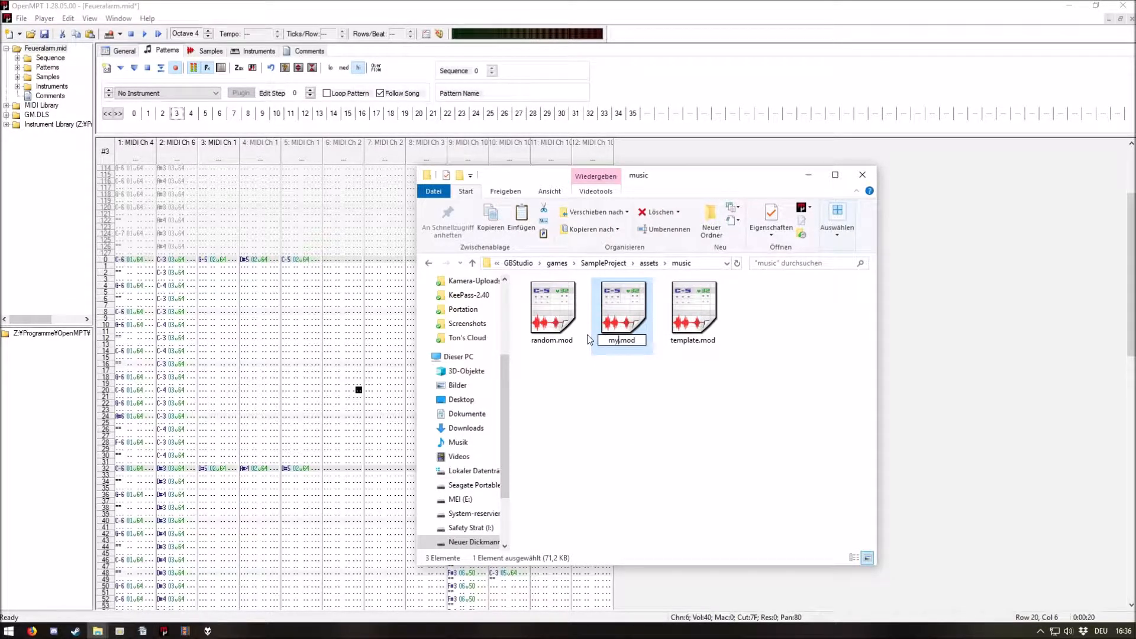
text(NewFunkyMus)
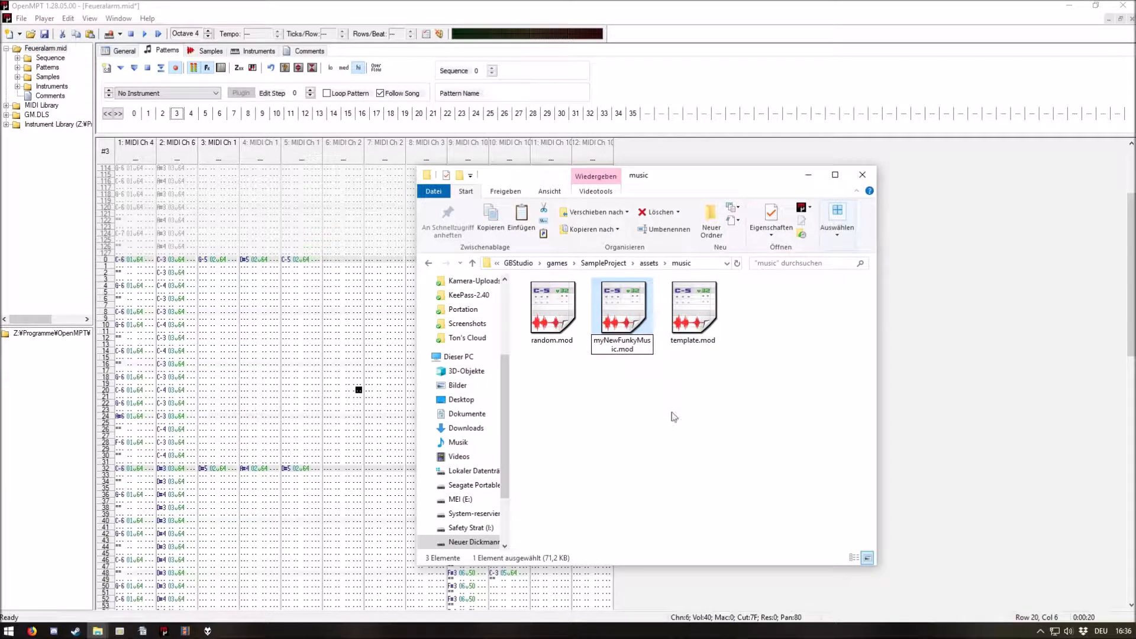
text(ic)
key(Return)
Launch a second instance of OpenMPT
click(9, 631)
scroll(193, 562, down, 2)
click(212, 563)
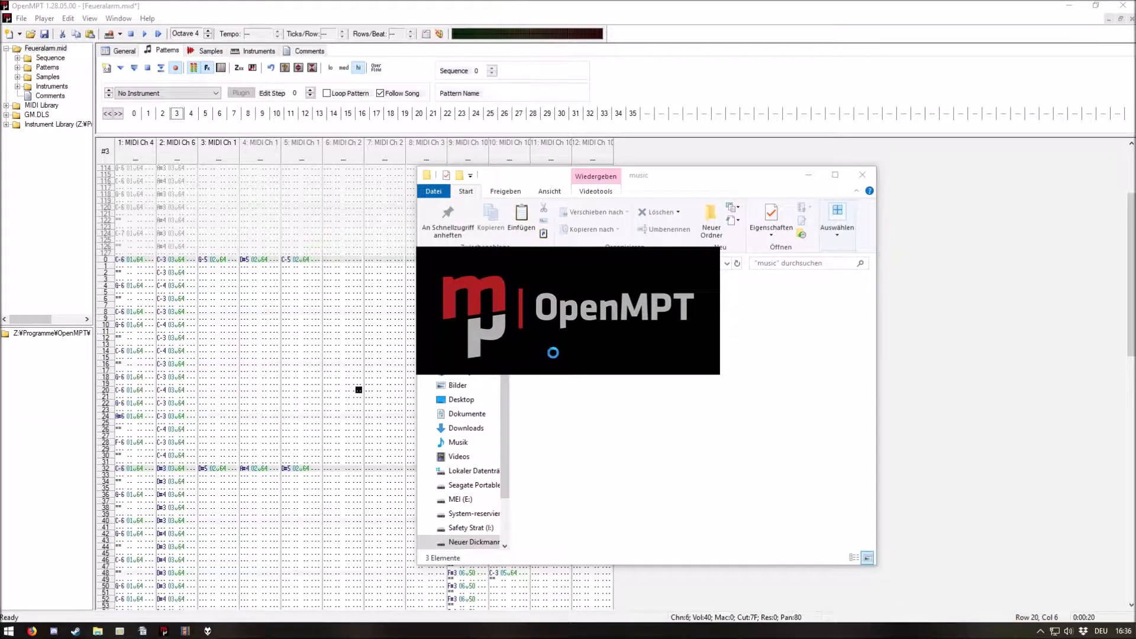